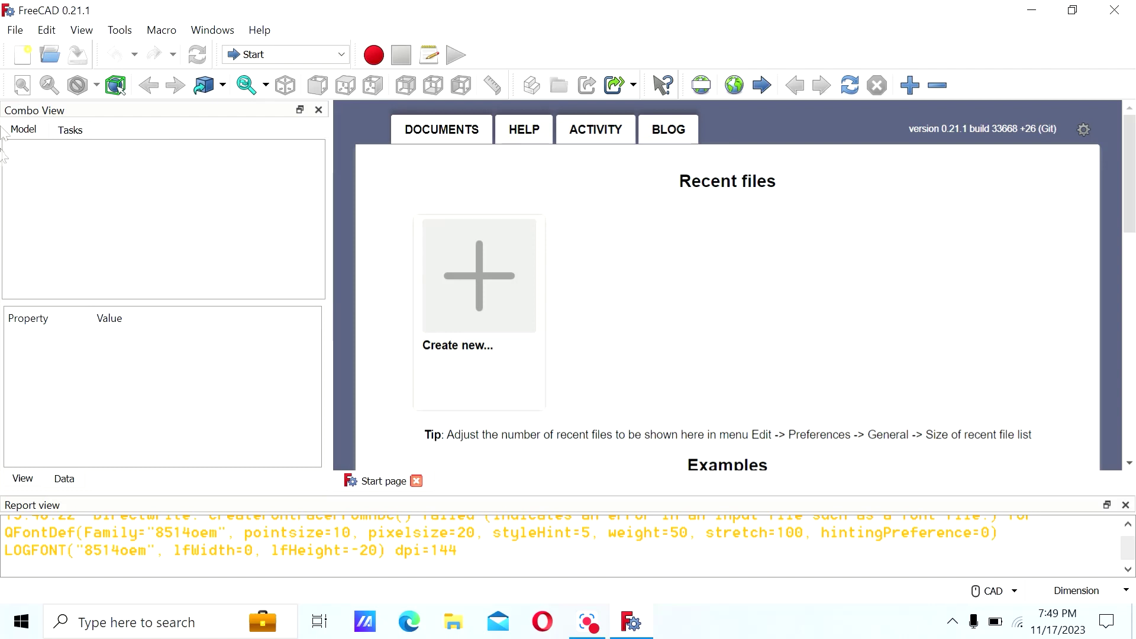
Create a new document and switch to the Sketcher workbench.
click(28, 52)
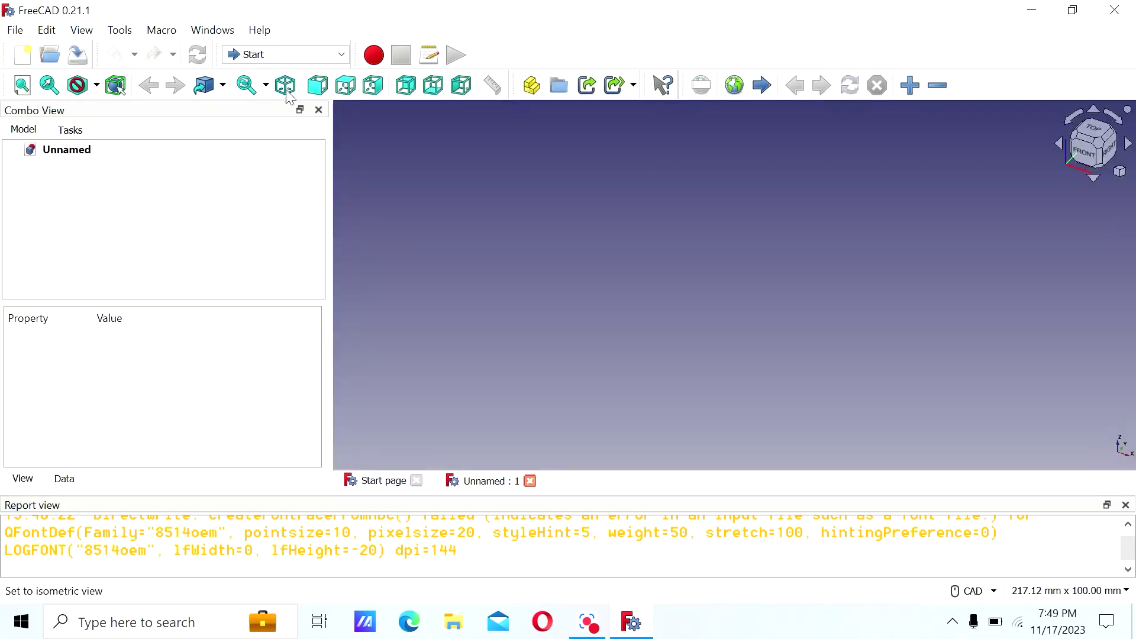
click(298, 58)
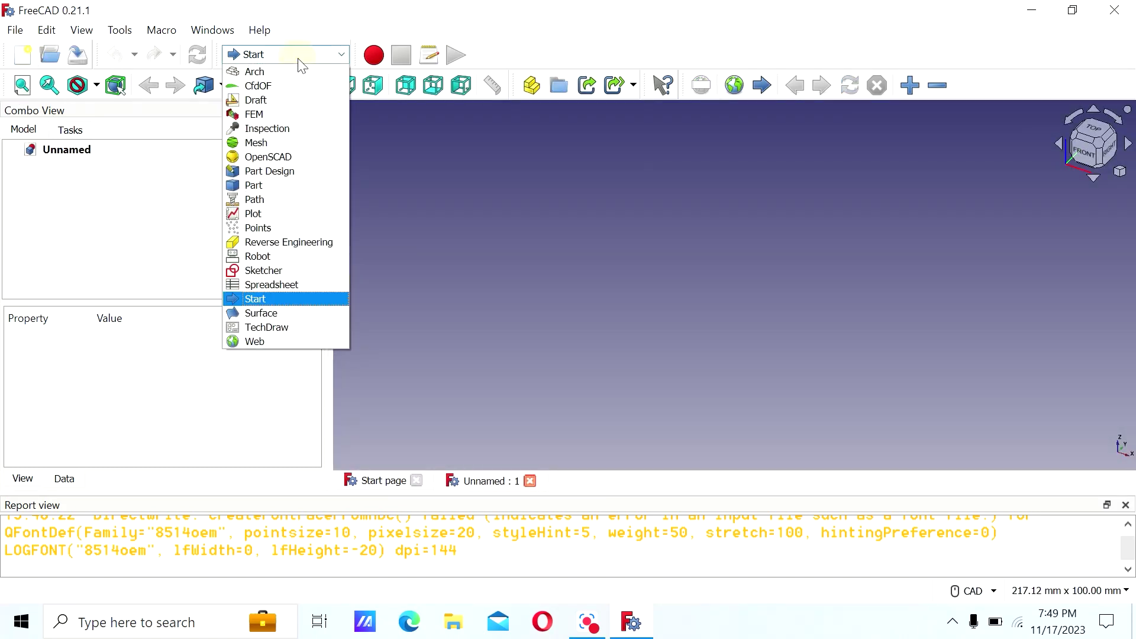
click(303, 271)
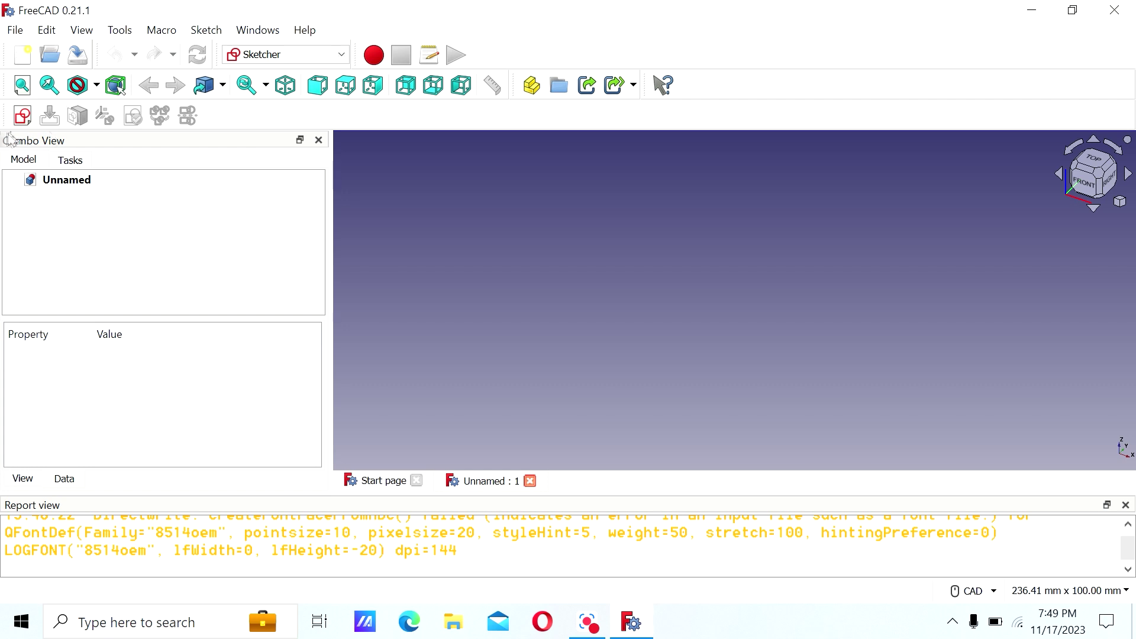
Start a new sketch oriented on the XY-Plane.
click(22, 116)
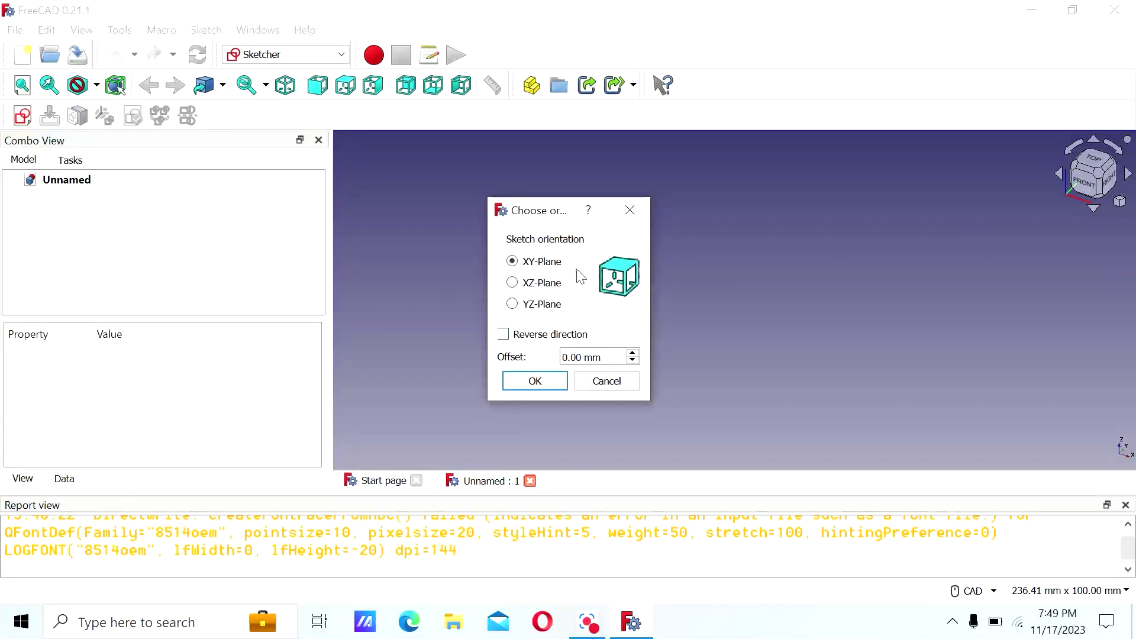
click(557, 284)
click(560, 306)
click(542, 267)
click(542, 380)
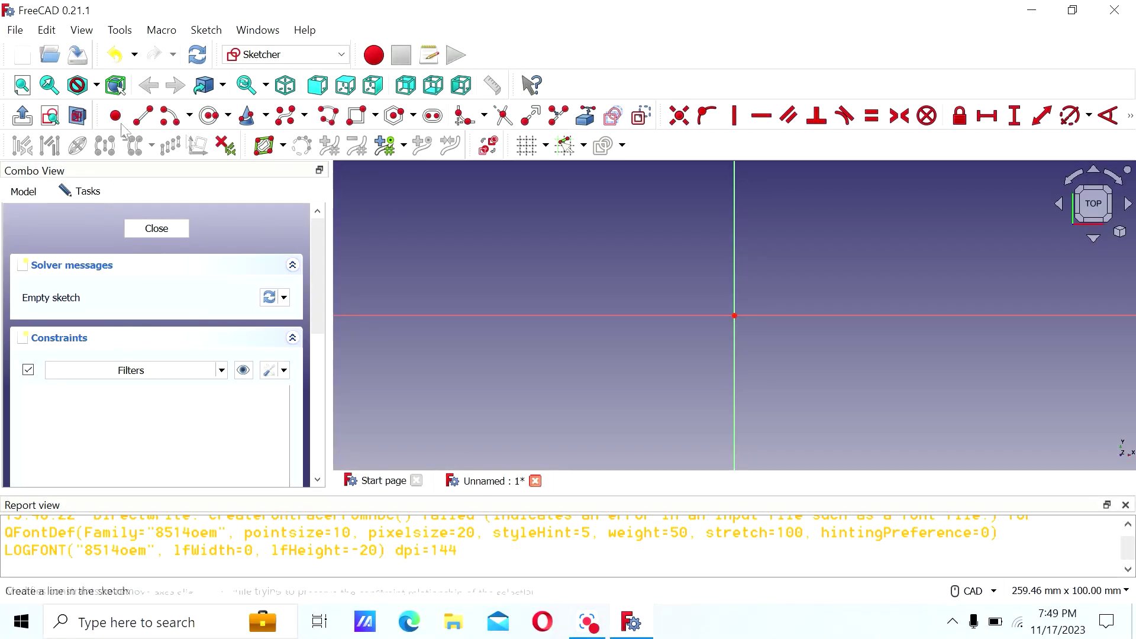
Draw the outer polyline edges from the origin: up the vertical axis, across, and down to the axis.
click(329, 115)
click(734, 315)
scroll(722, 361, down, 5)
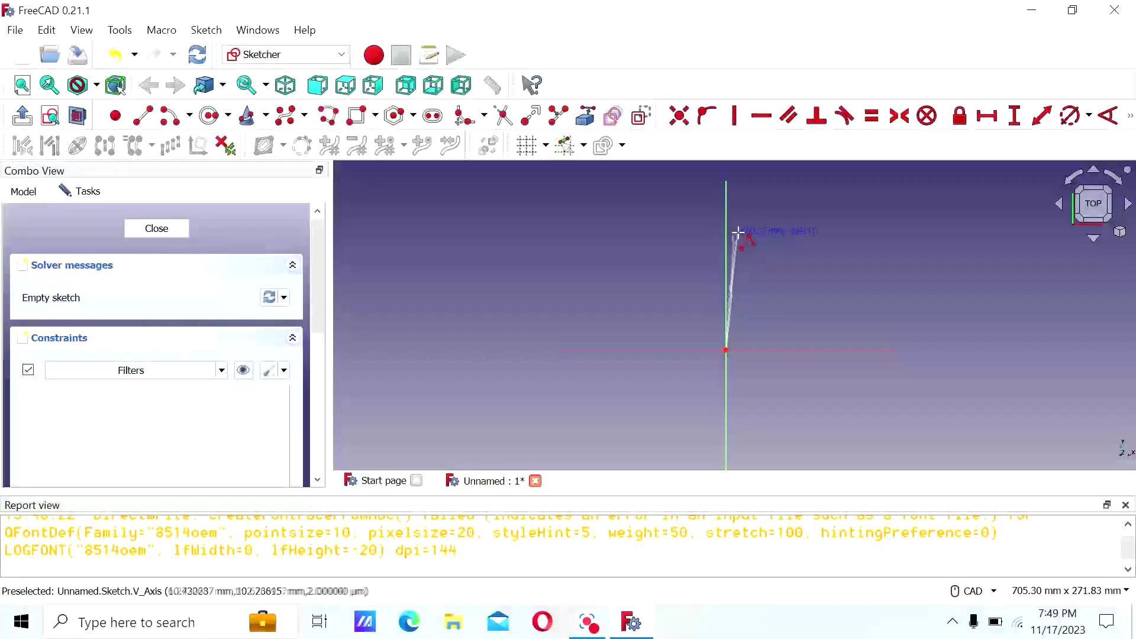
scroll(782, 228, down, 1)
scroll(769, 228, down, 2)
scroll(758, 228, up, 6)
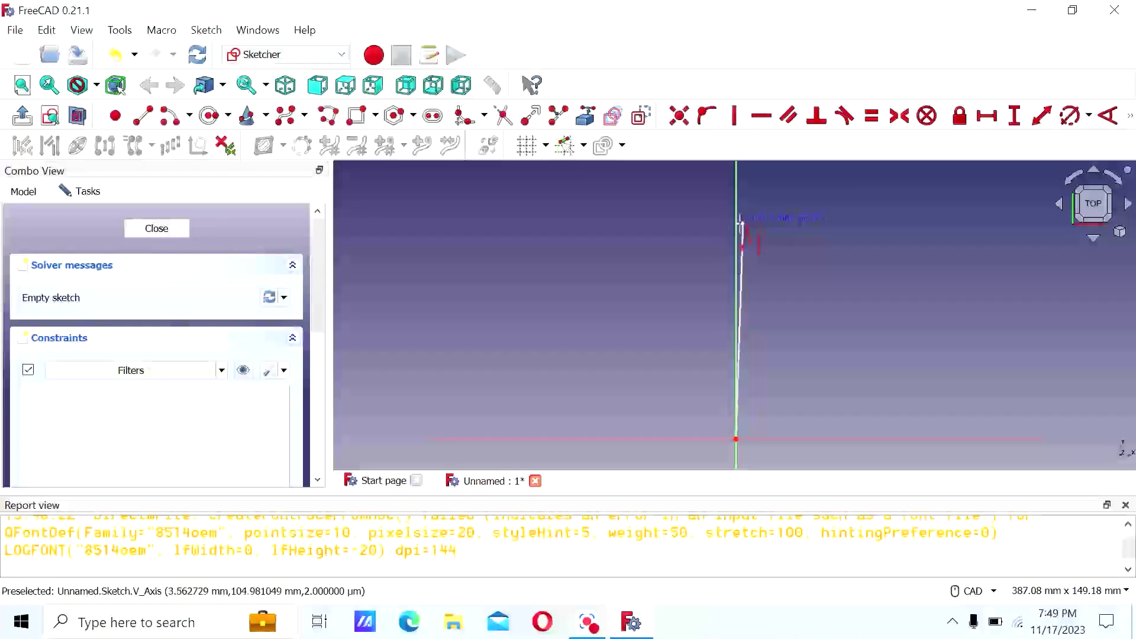
click(733, 234)
scroll(355, 266, down, 2)
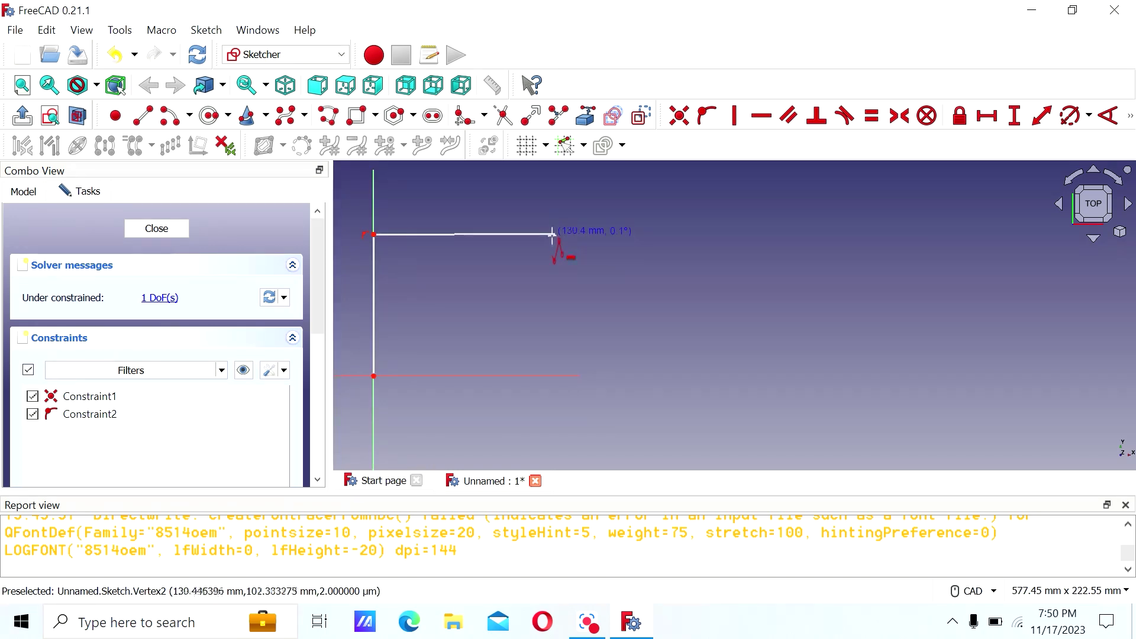
click(553, 236)
scroll(555, 378, up, 4)
click(558, 388)
scroll(558, 388, down, 5)
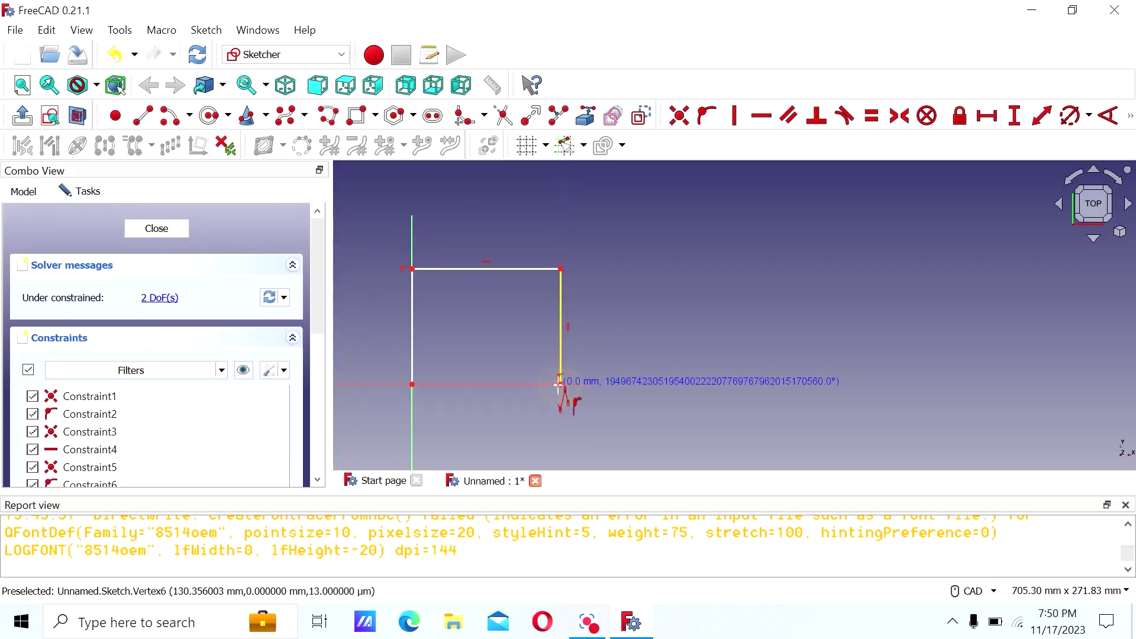
Add the short bottom segment and inner edges, closing the polyline back at the origin.
click(537, 385)
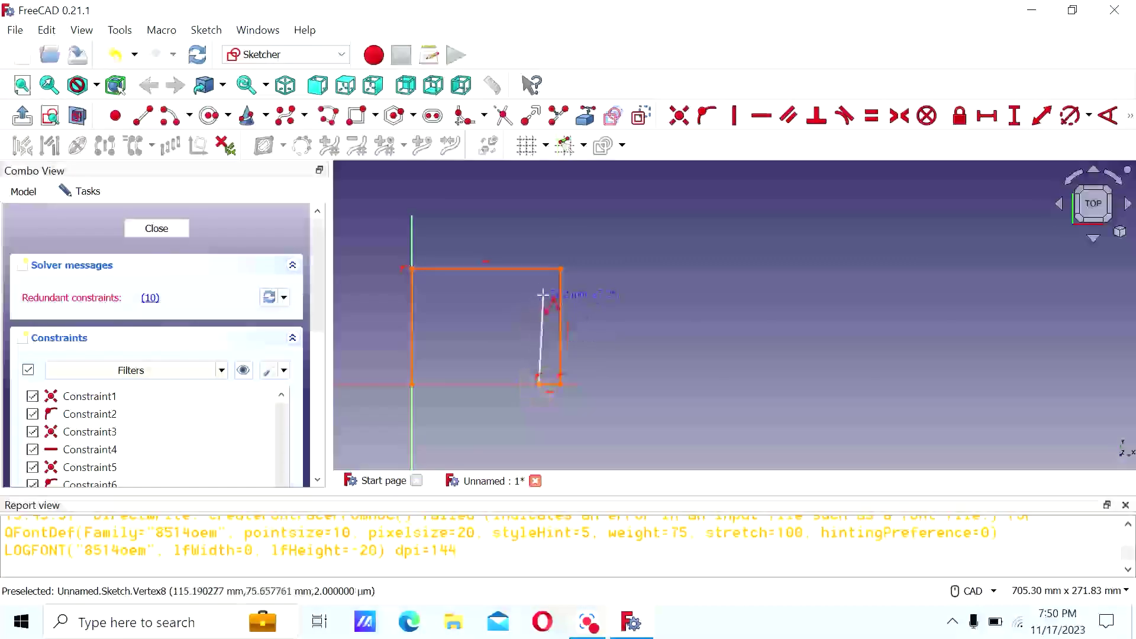
click(538, 292)
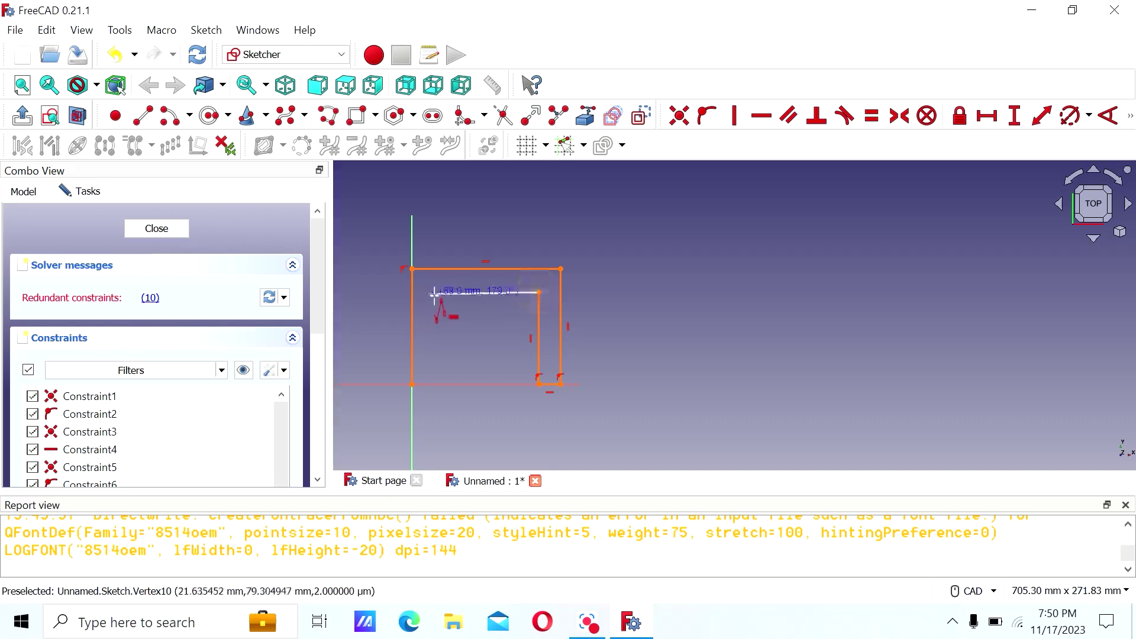
click(438, 294)
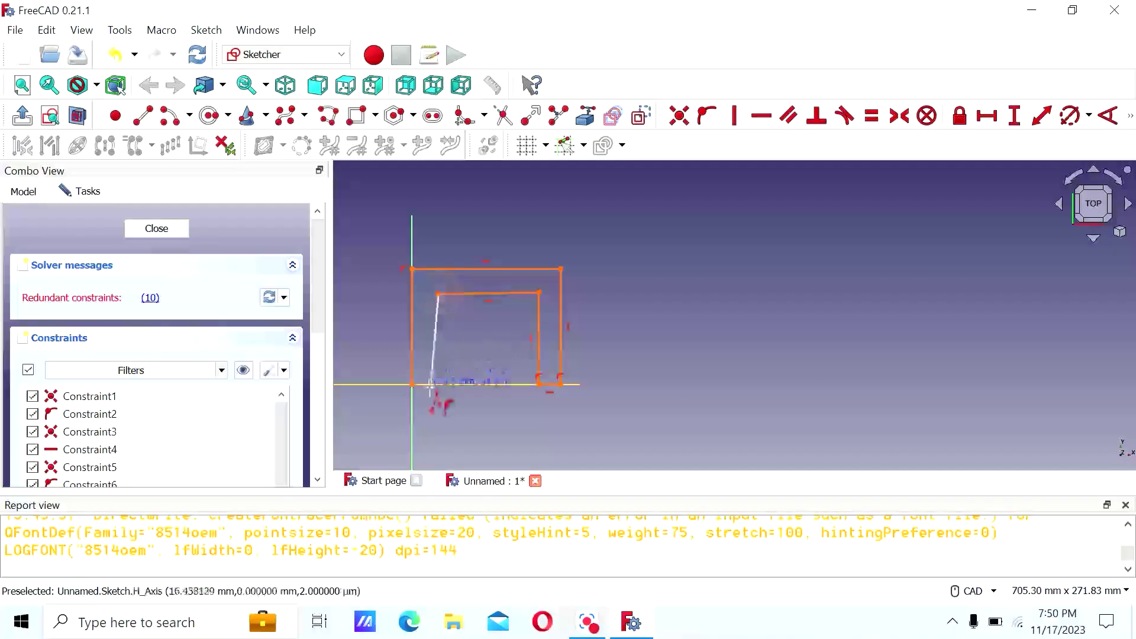
click(437, 383)
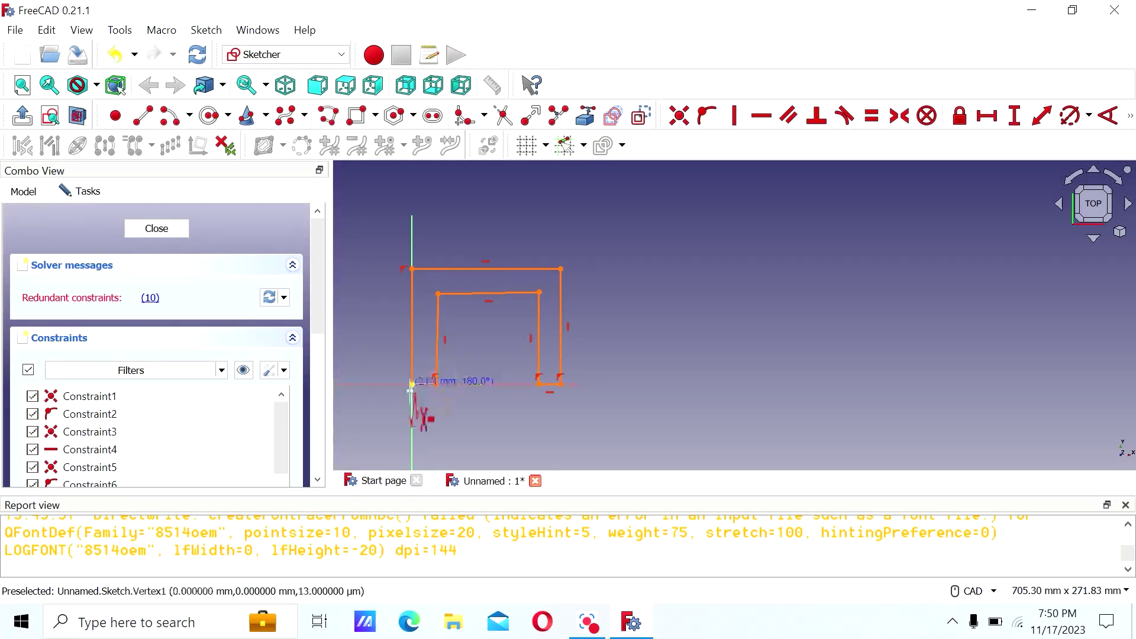
click(412, 383)
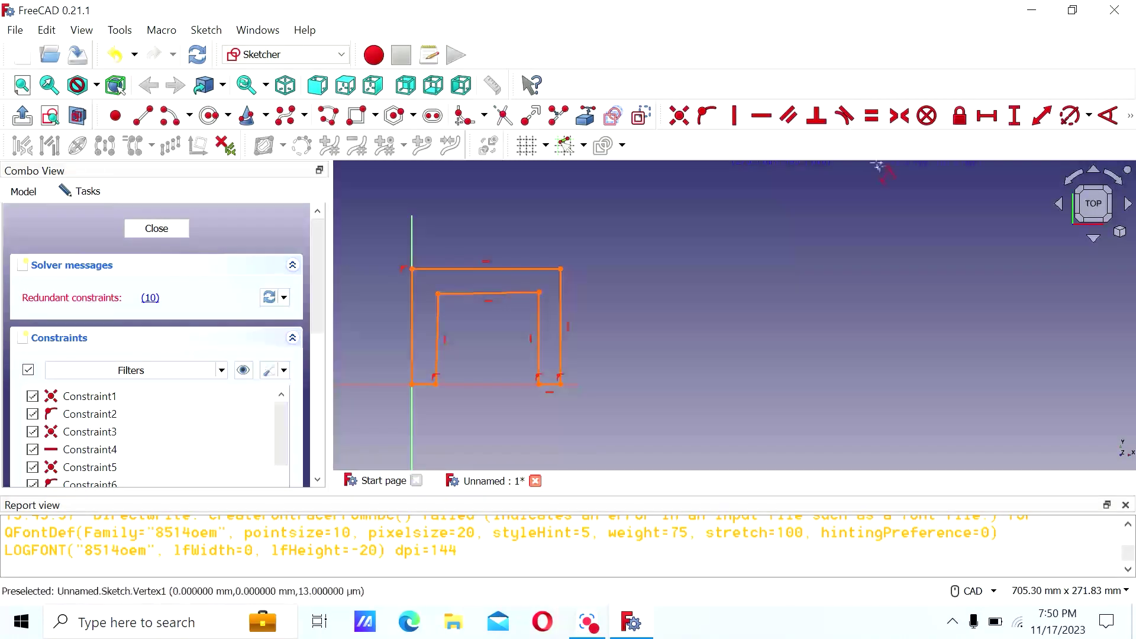
Give the left and right vertical edges 100 mm vertical distance constraints.
click(1014, 117)
click(411, 334)
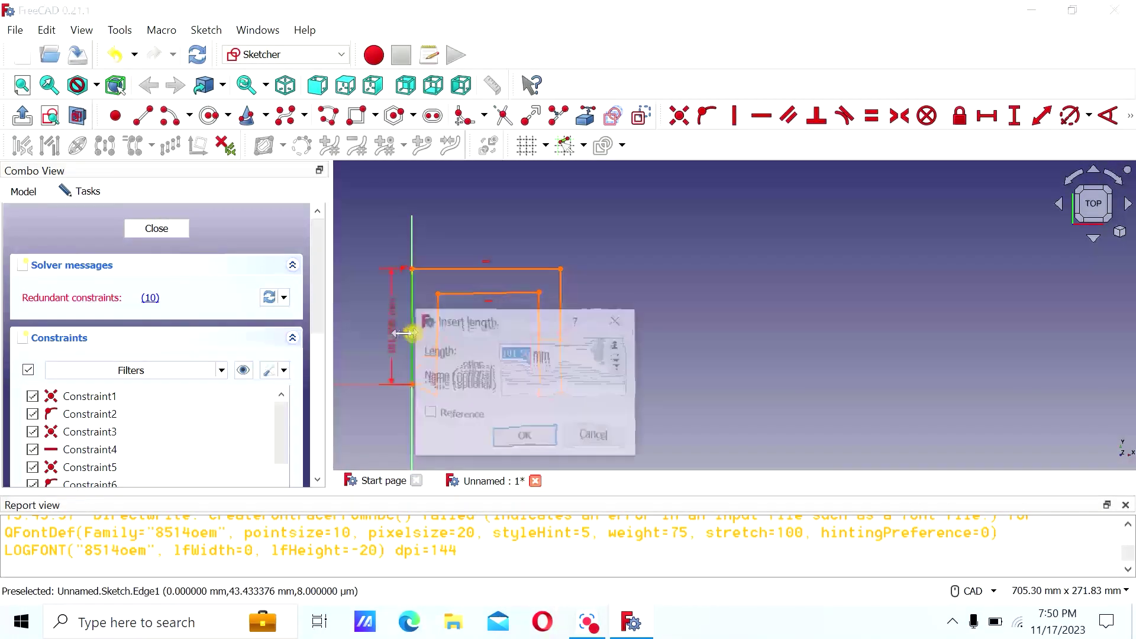
text(100)
key(Return)
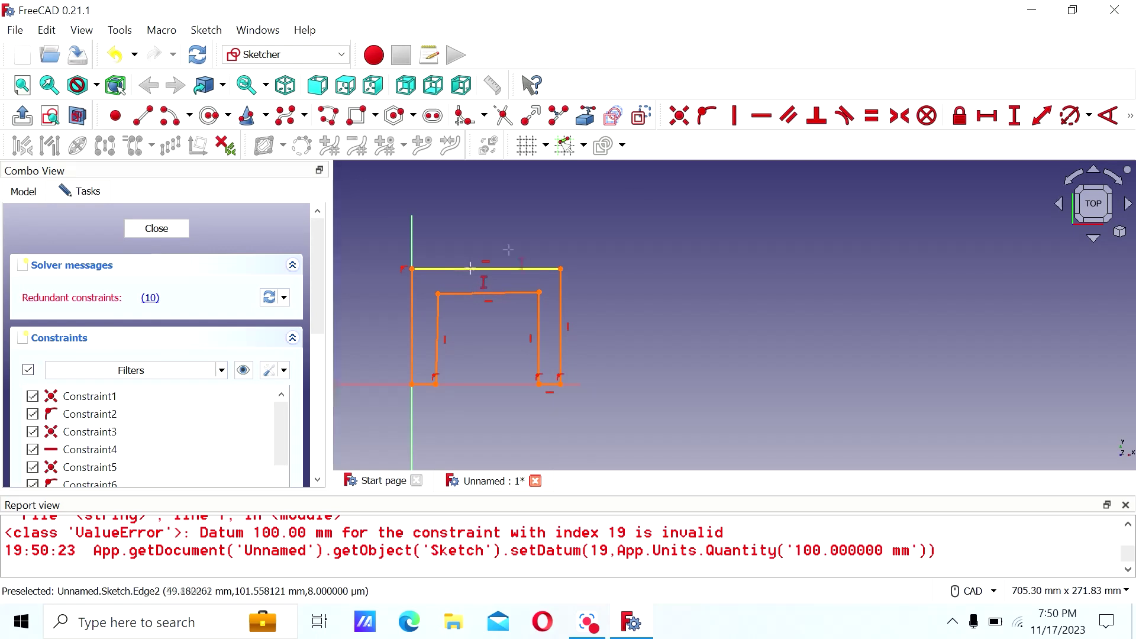
click(561, 339)
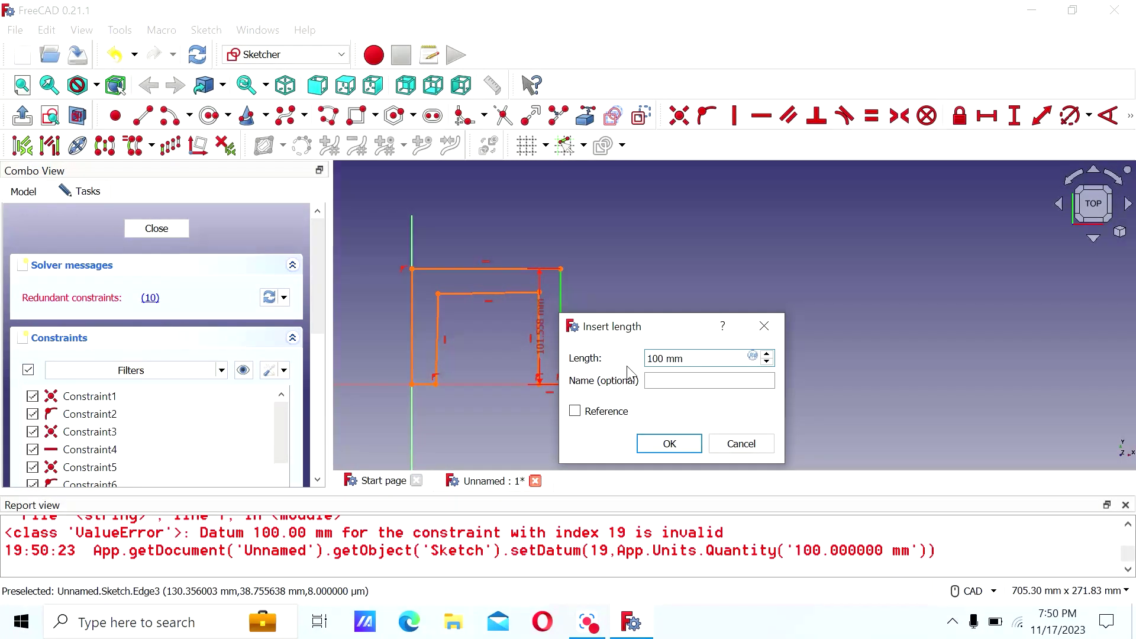
key(Return)
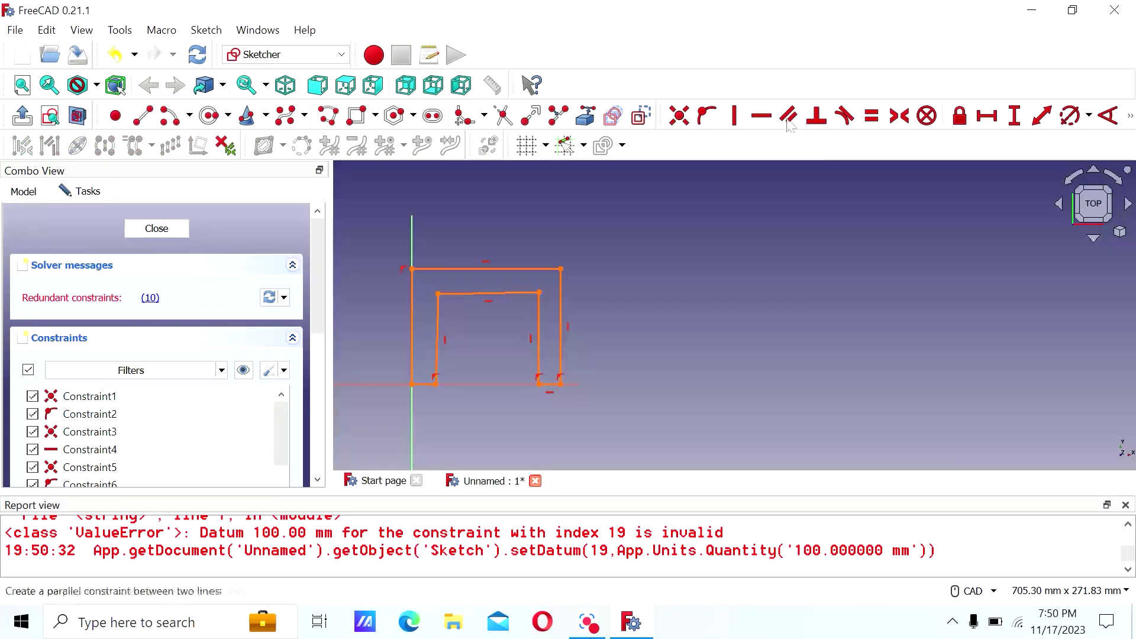
Try a 200 mm horizontal distance on the top edge, then exit dimensioning.
click(986, 115)
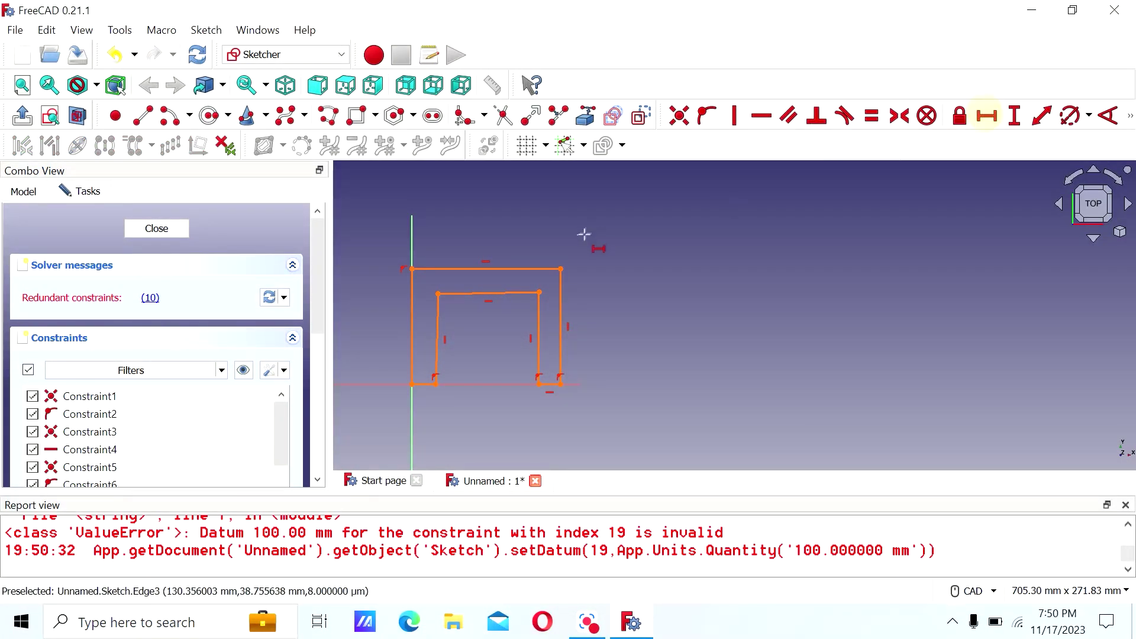
click(513, 269)
text(2)
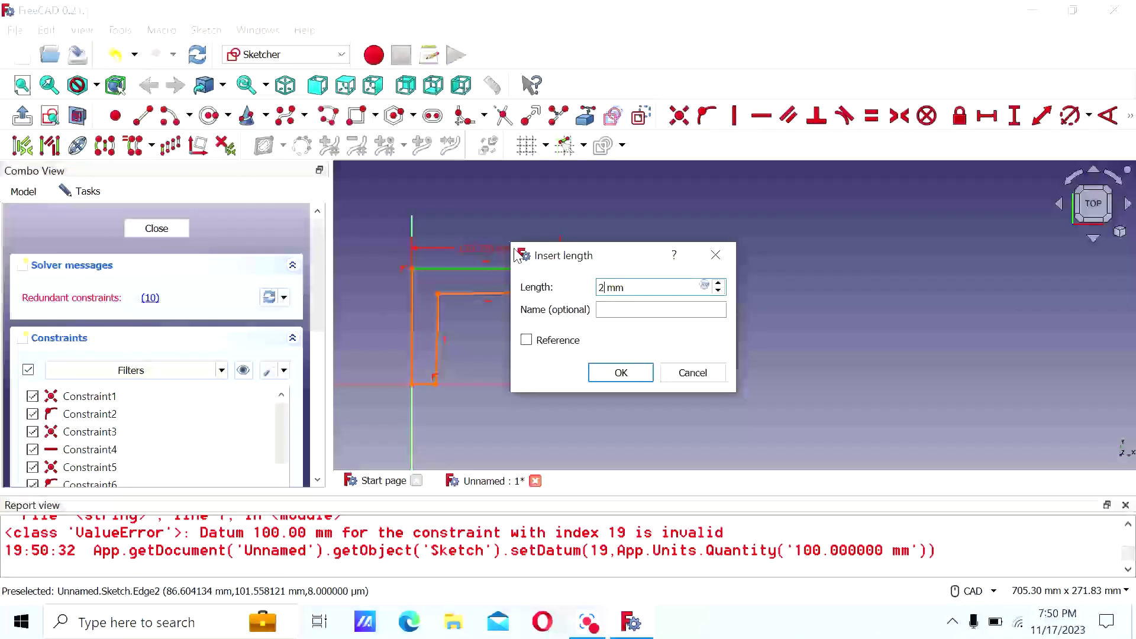
text(00)
key(Return)
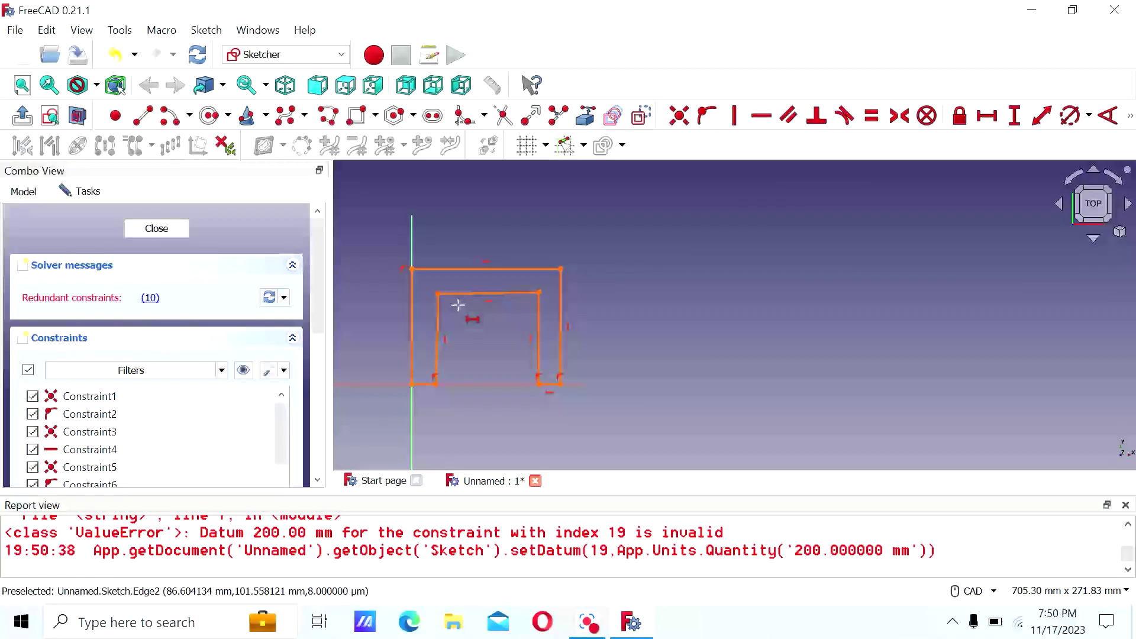
click(521, 270)
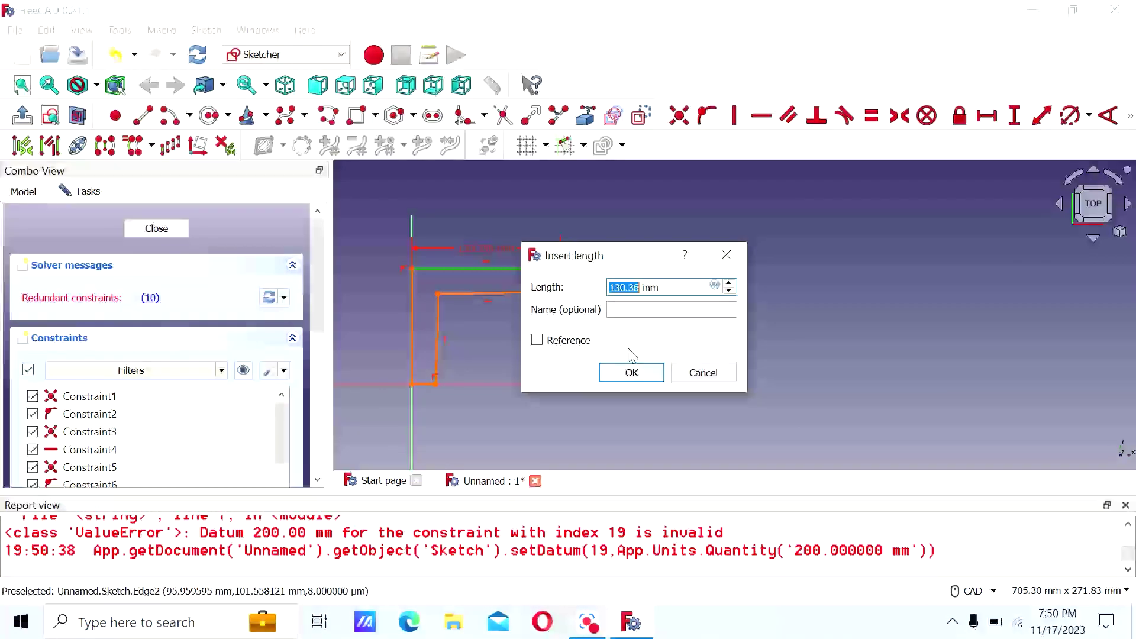
text(20)
key(Return)
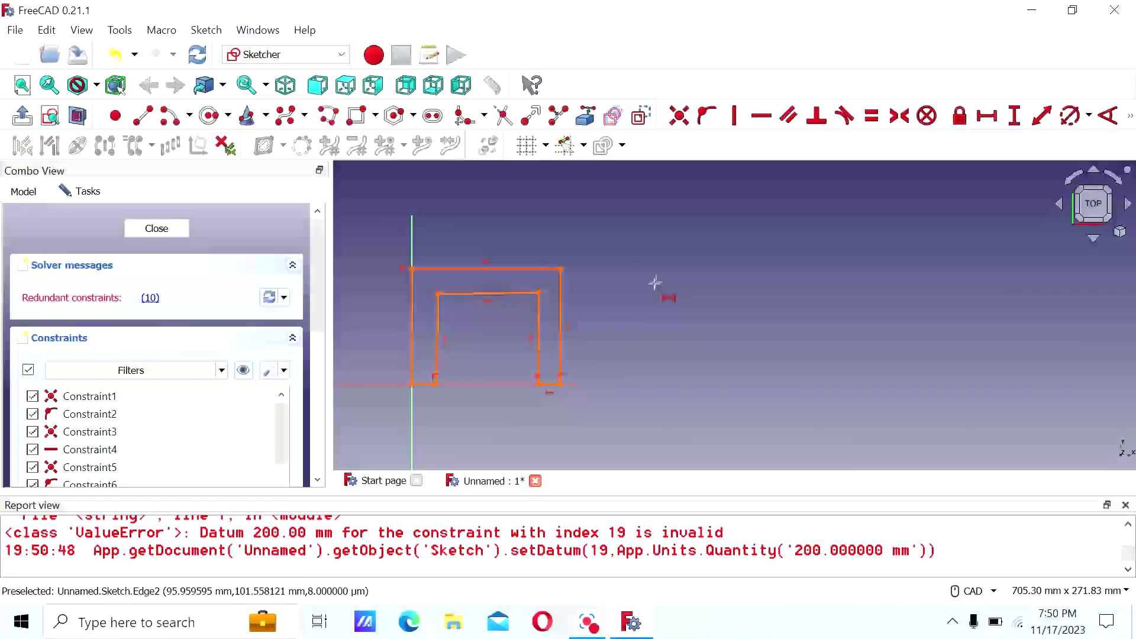
right_click(491, 263)
Close and reopen Sketch, then box-select and delete the profile's right-hand lines.
key(Escape)
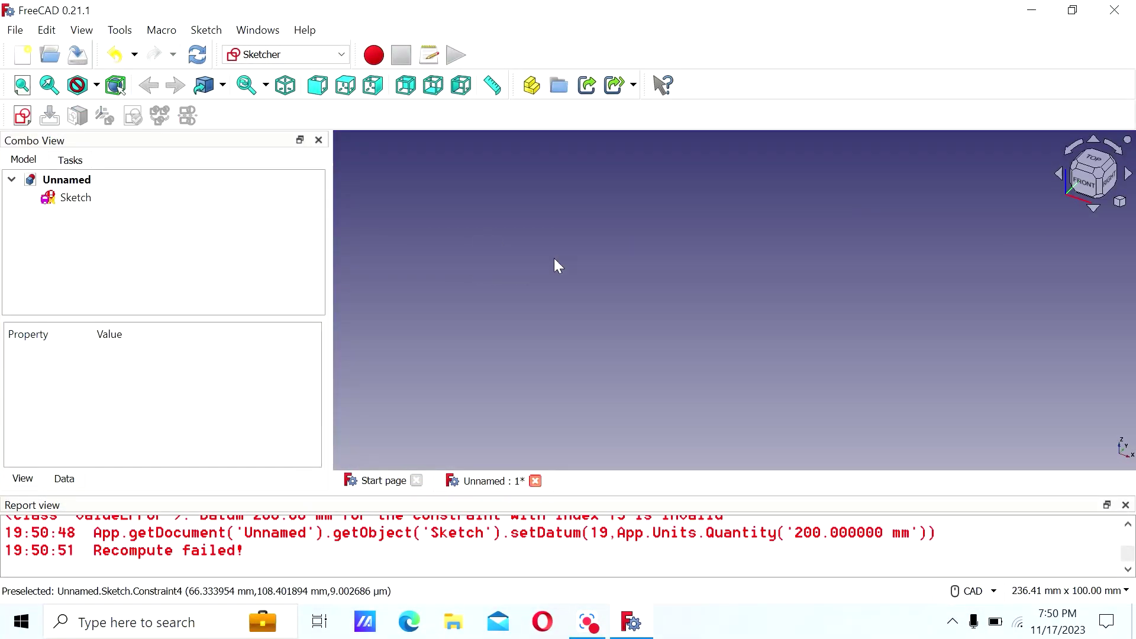
double_click(75, 197)
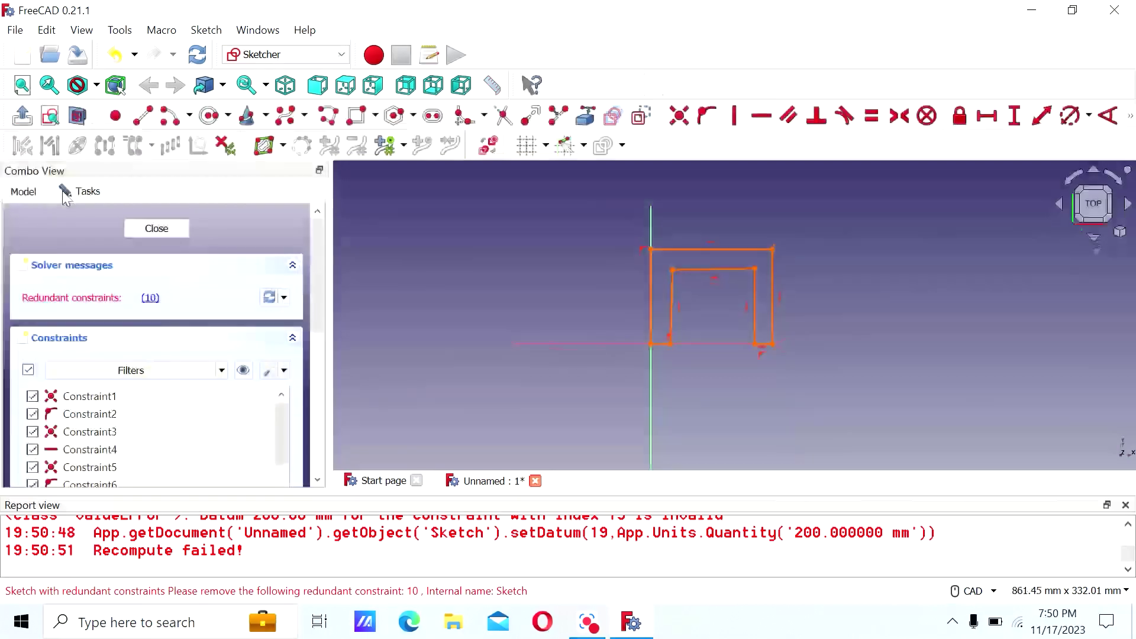
mouse_move(835, 398)
mouse_down()
mouse_move(761, 249)
mouse_move(718, 207)
mouse_up()
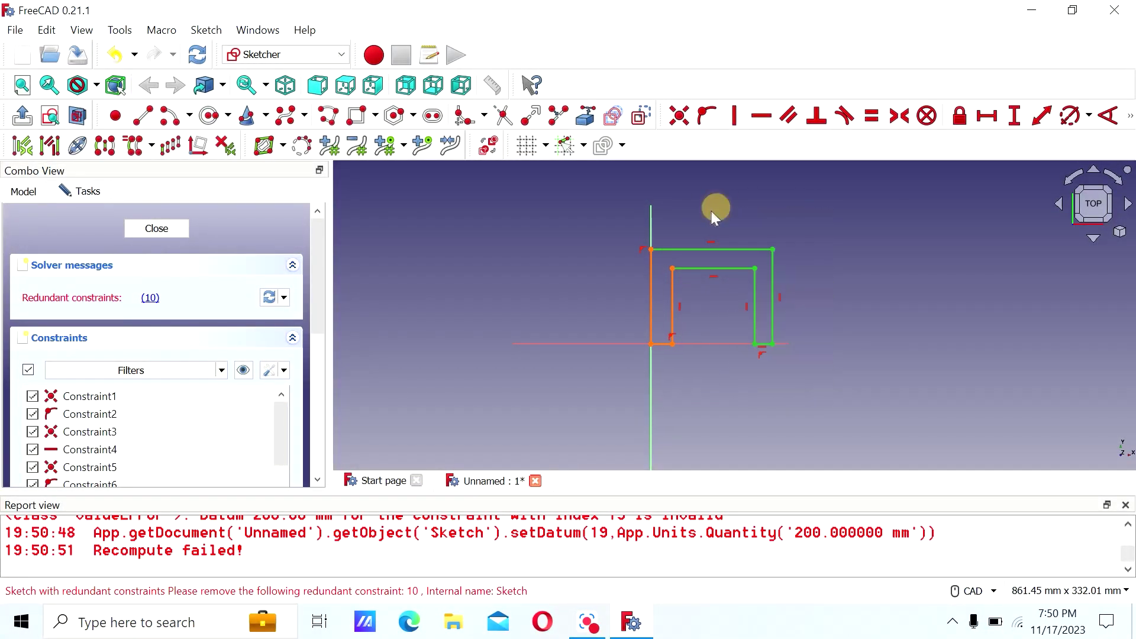
key(Delete)
scroll(672, 312, up, 2)
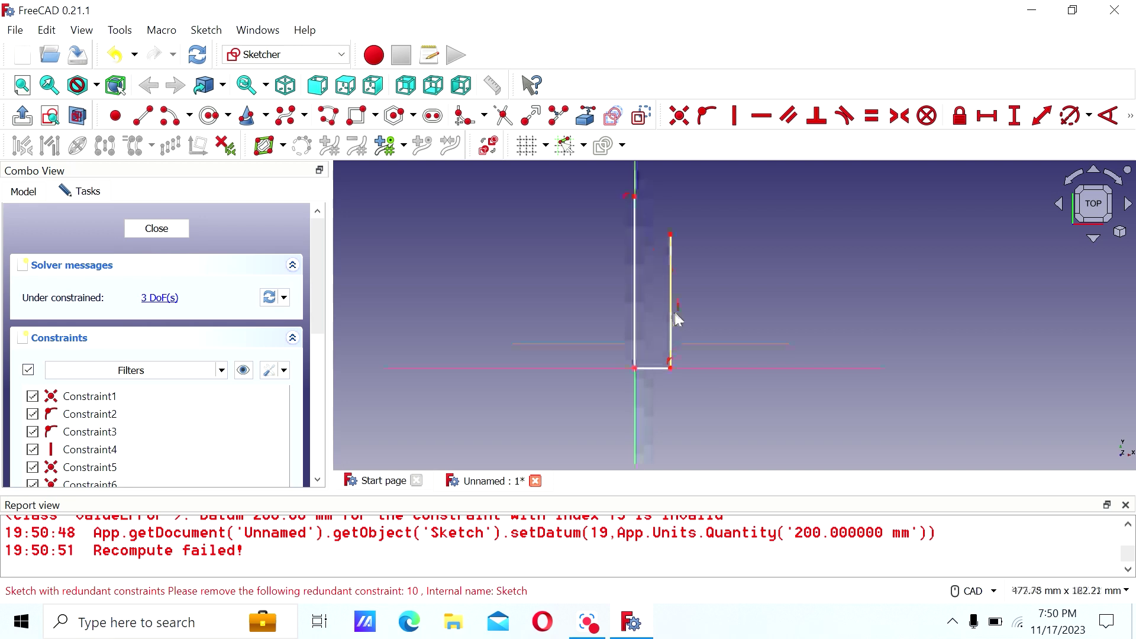
Constrain the left vertical edge to 100 mm and the short bottom line to 20 mm vertically.
click(1014, 116)
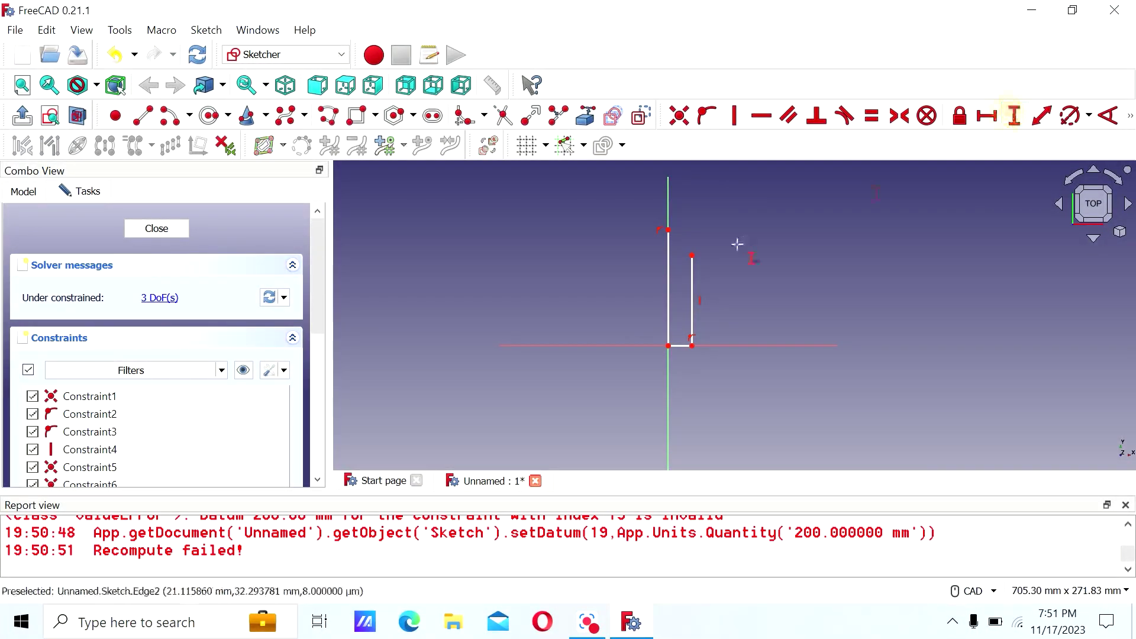
click(668, 277)
text(100)
key(Return)
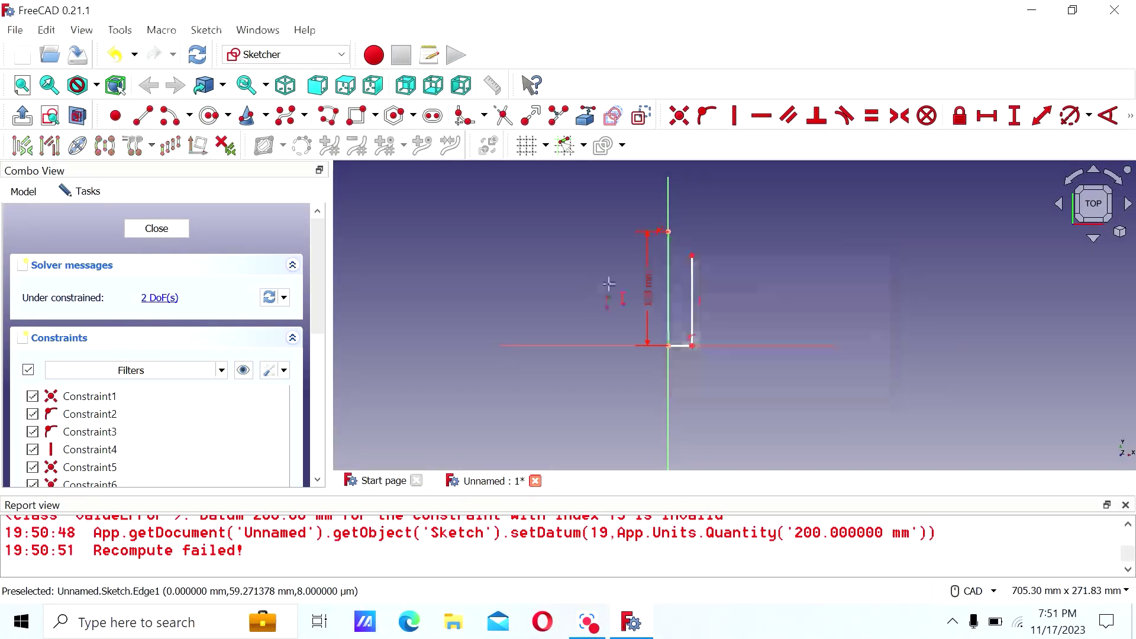
click(1014, 116)
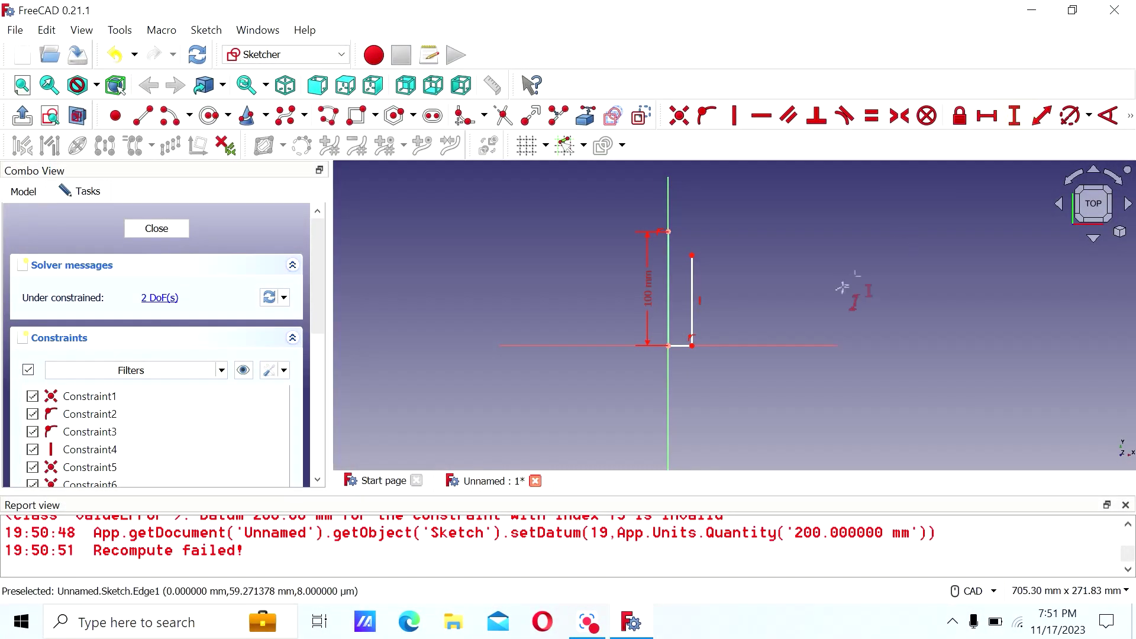
click(681, 347)
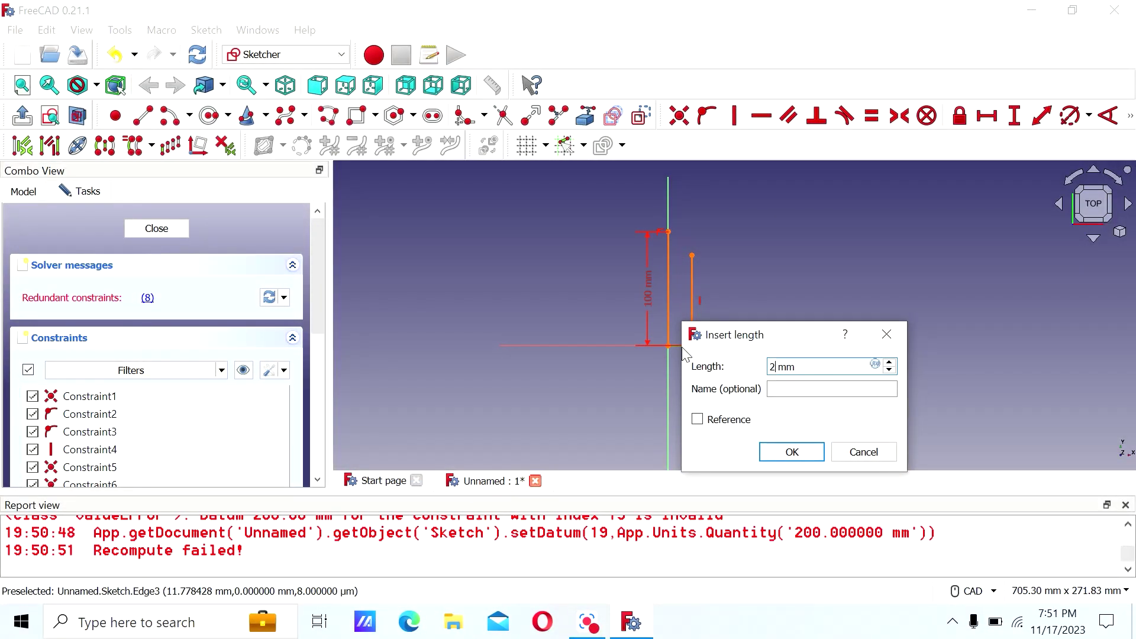
key(Return)
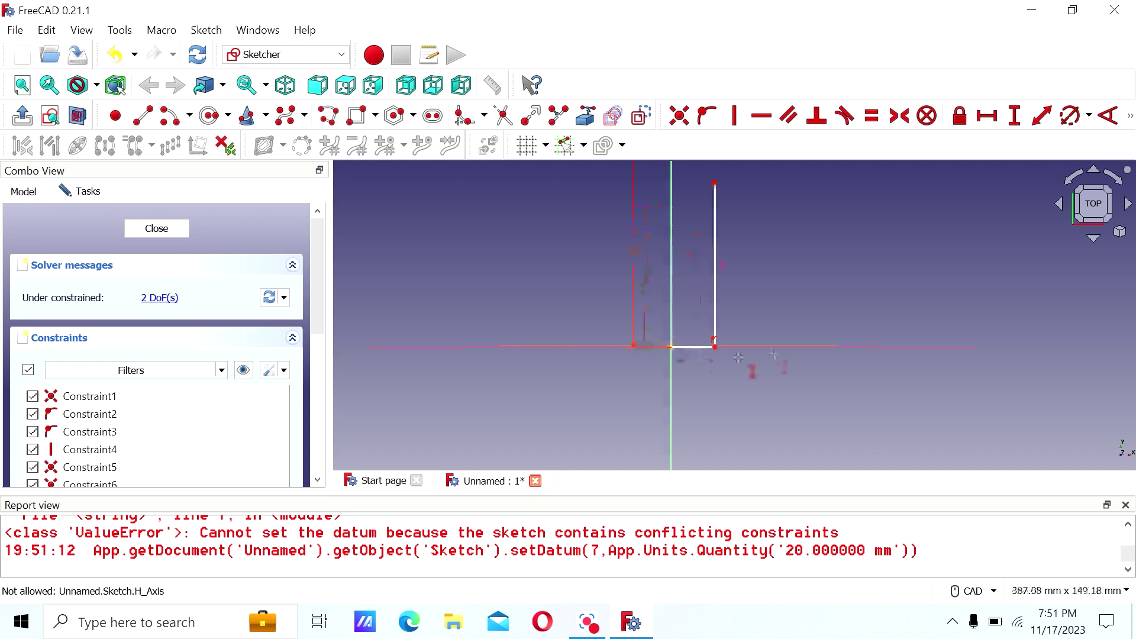
Set the bottom line's horizontal distance to 20 mm, then cancel and undo a conflicting 80 mm entry.
click(986, 116)
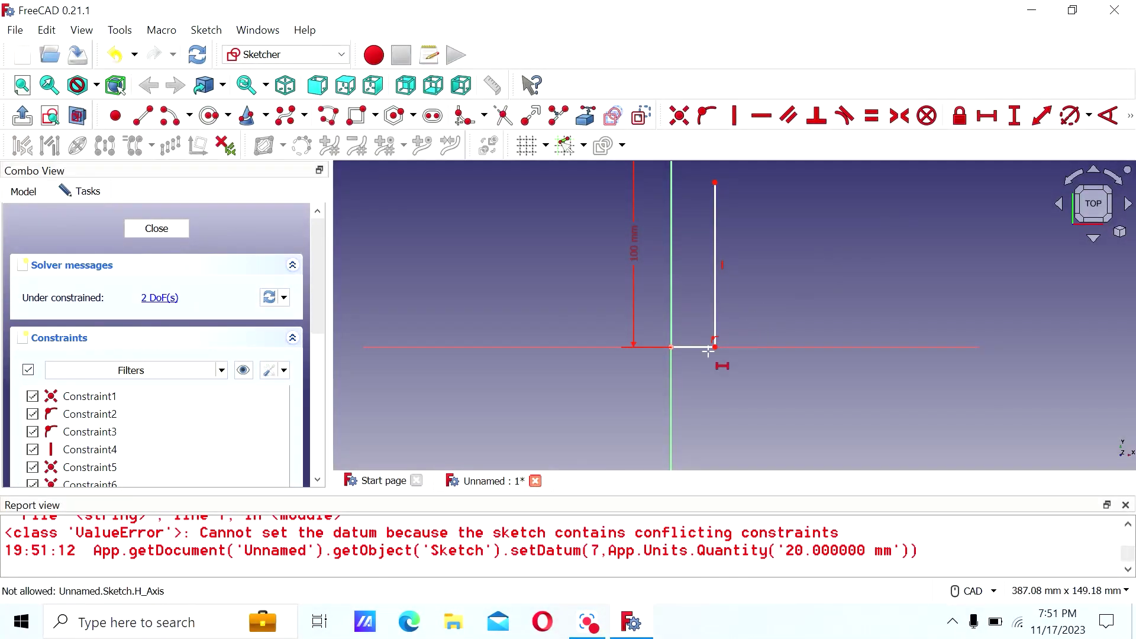
click(700, 348)
text(20)
key(Return)
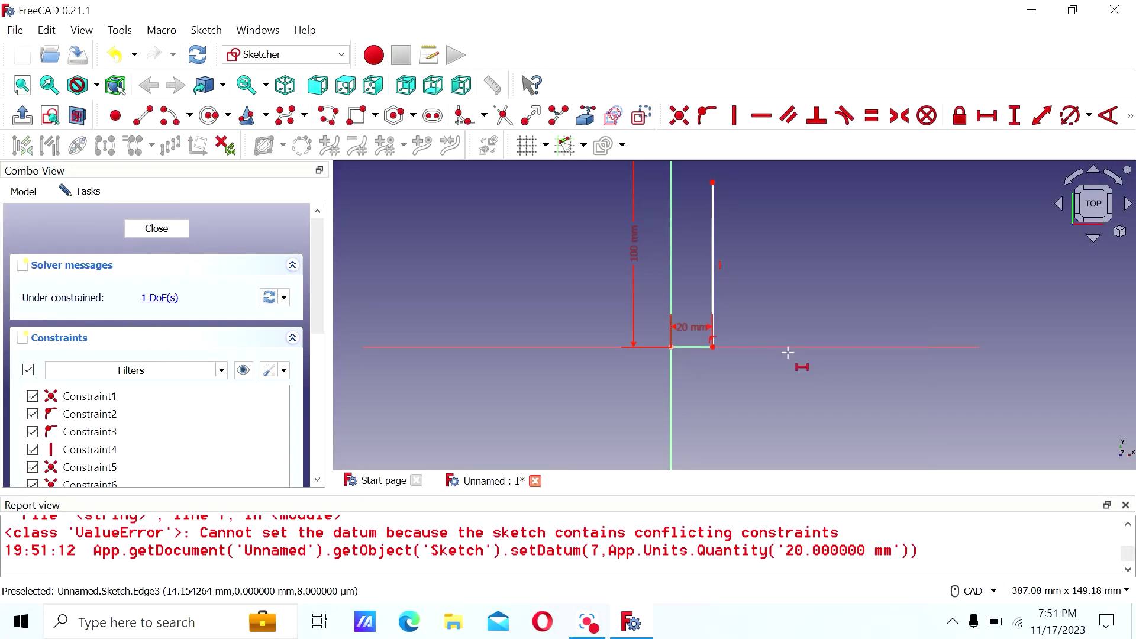
click(713, 289)
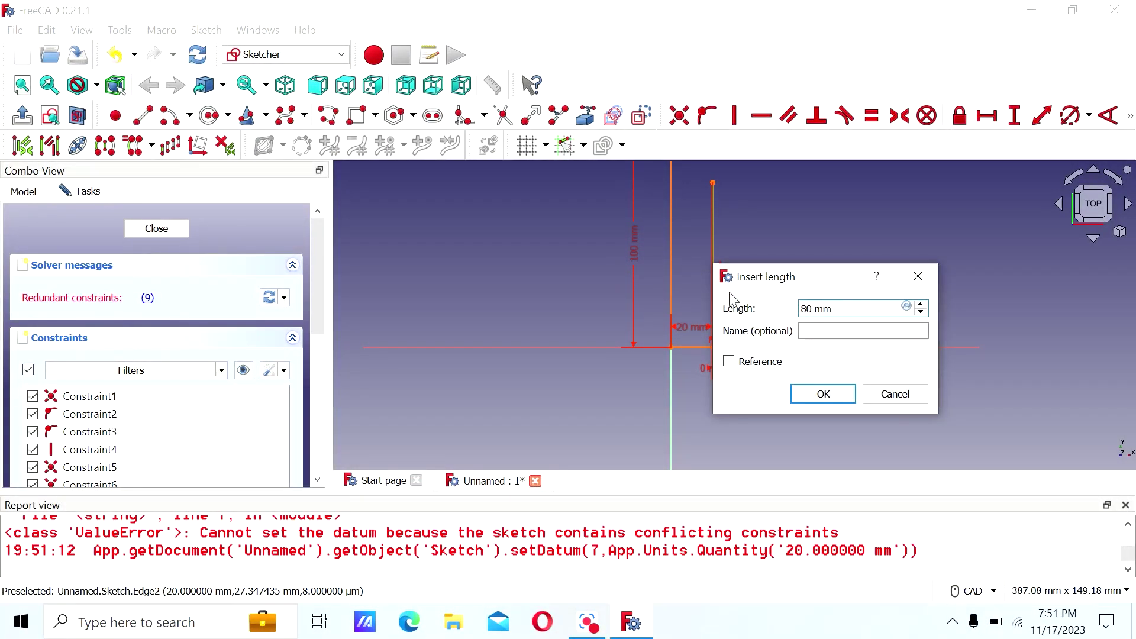
key(Return)
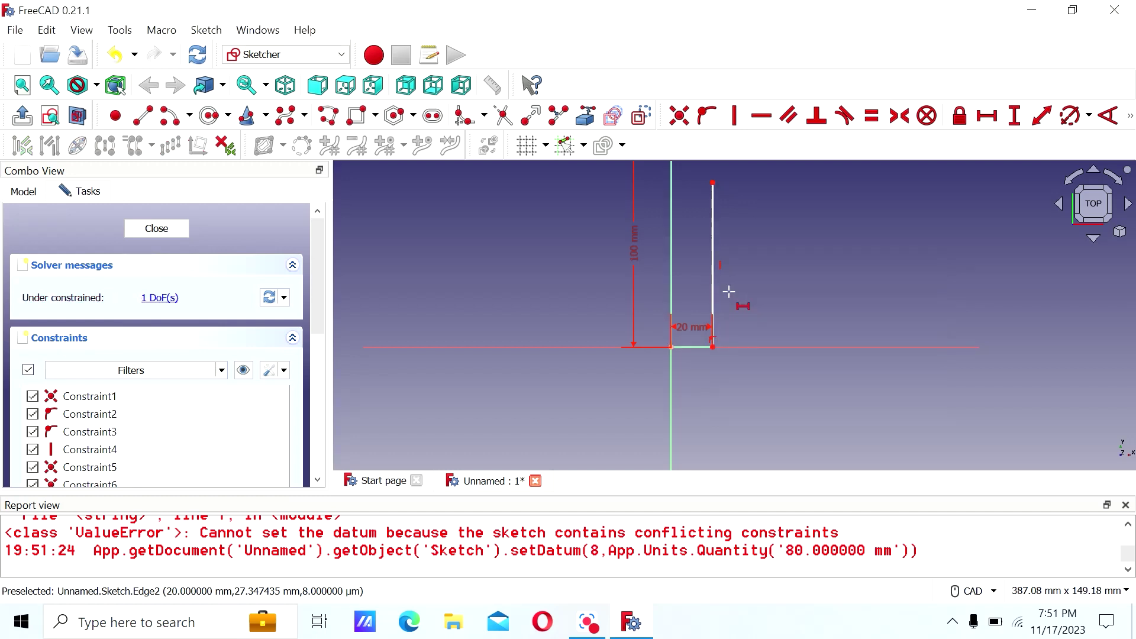
click(711, 271)
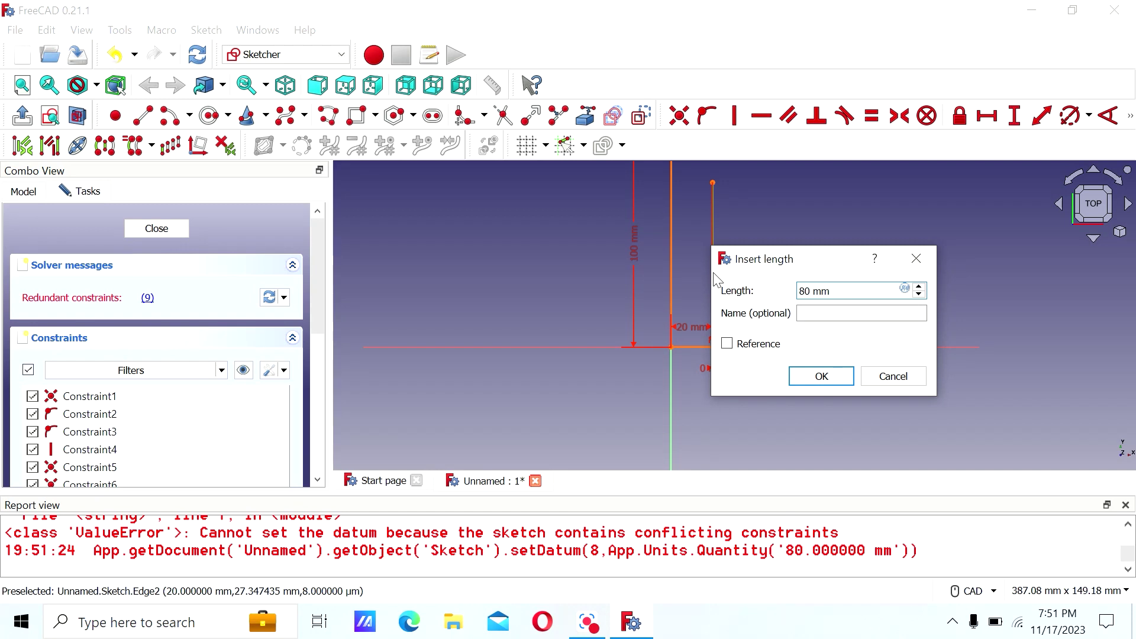
key(Escape)
key(Escape)
key(Escape)
key(ctrl+z)
Reopen the sketch and constrain the inner vertical line to 80 mm height.
double_click(99, 199)
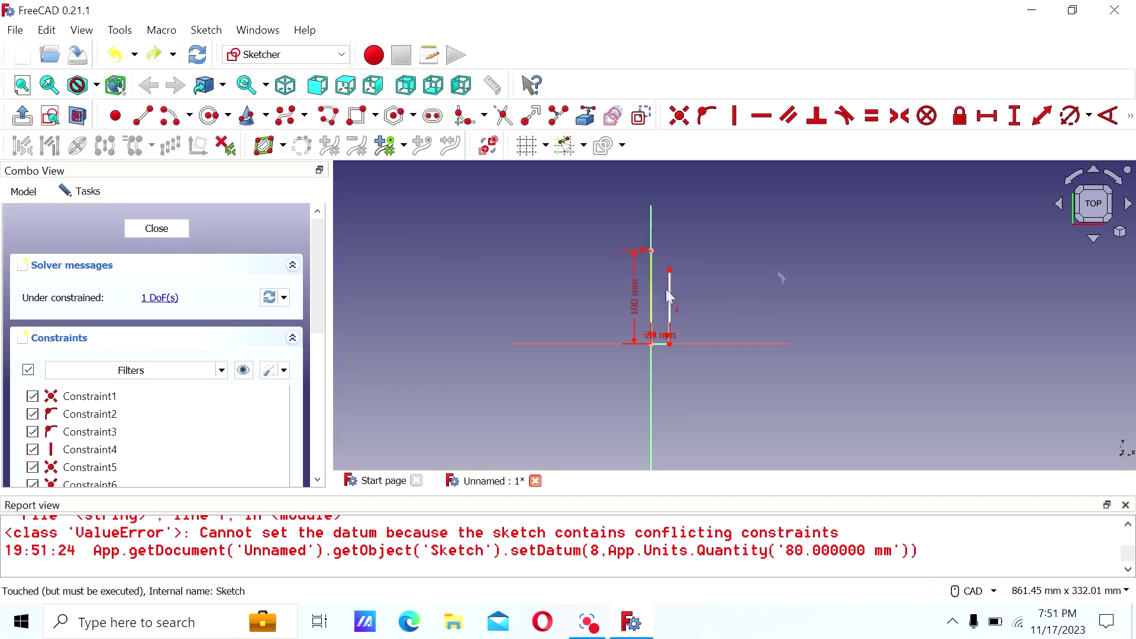
click(1015, 115)
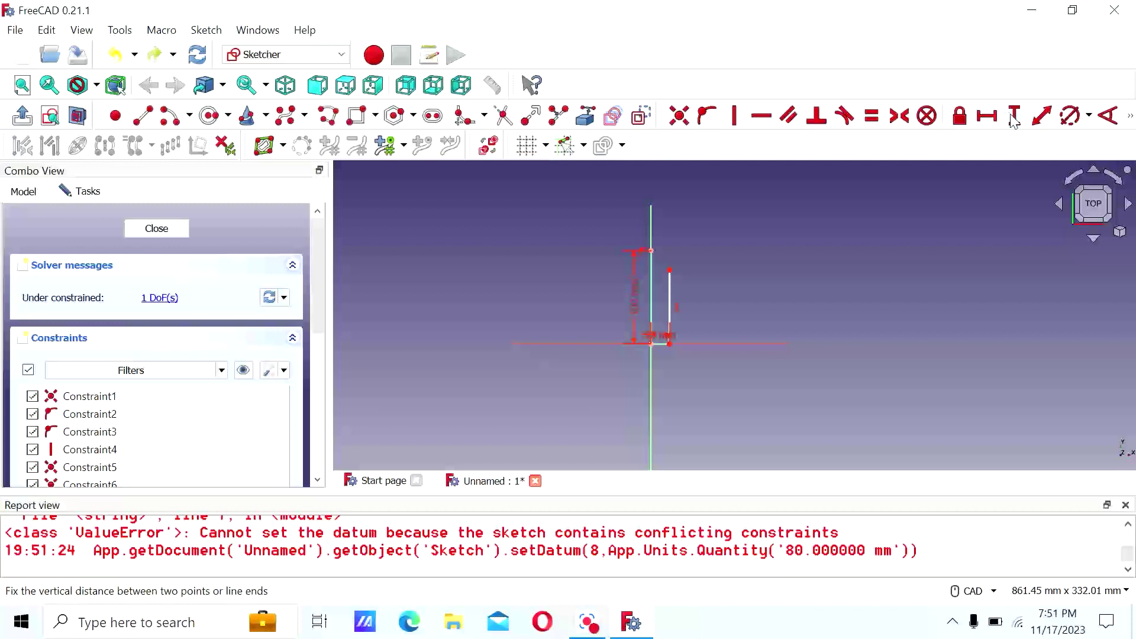
click(669, 302)
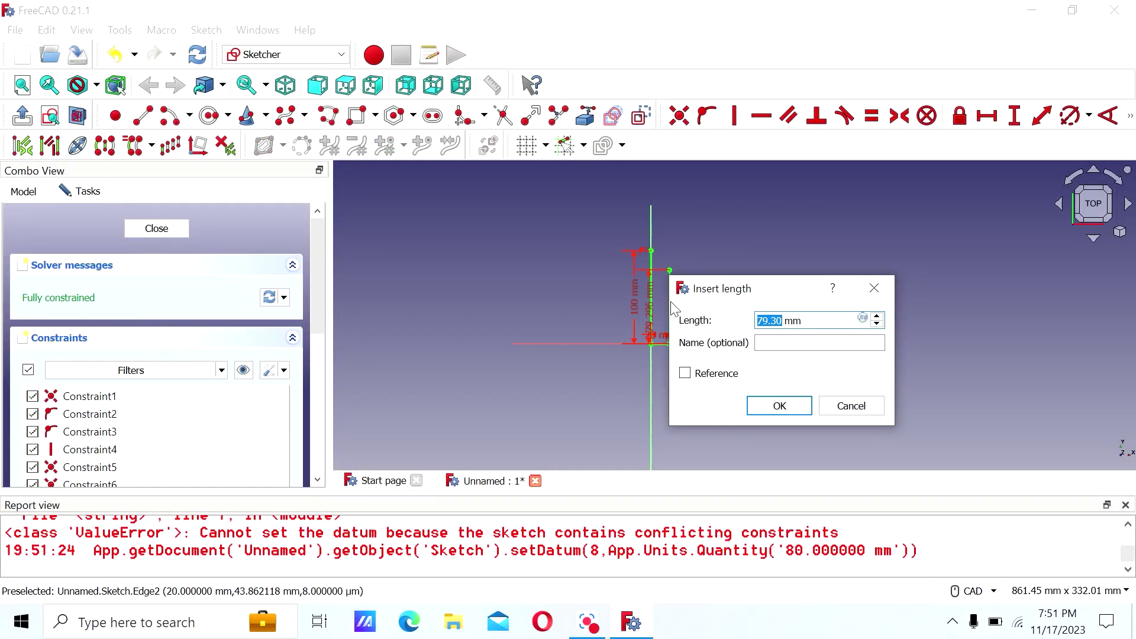
text(80)
key(Return)
scroll(651, 305, up, 4)
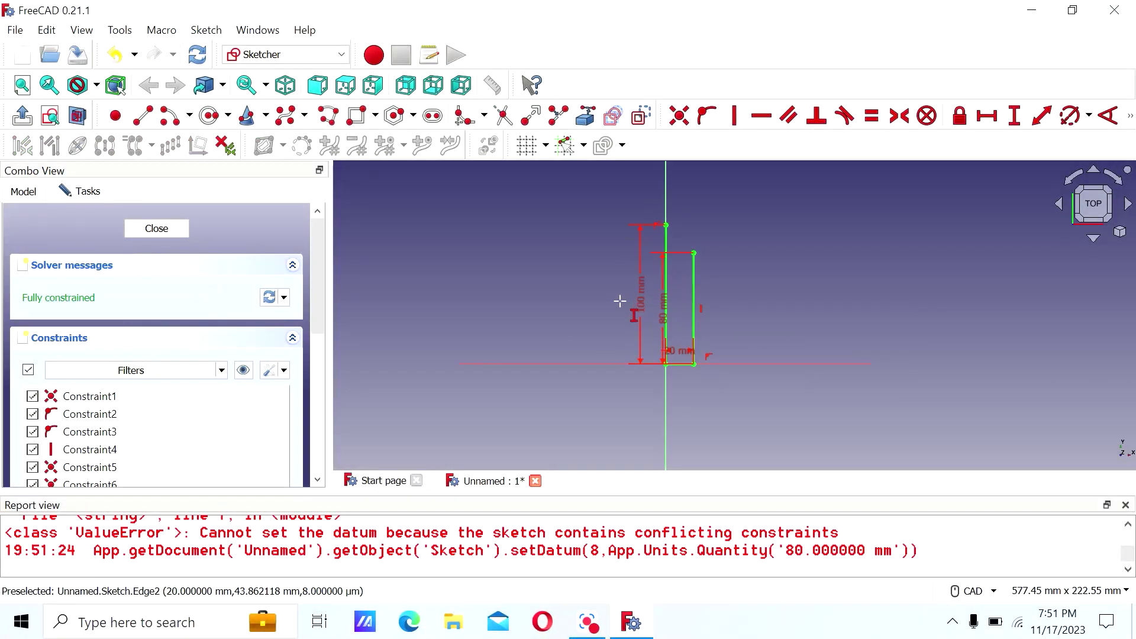
scroll(743, 300, down, 3)
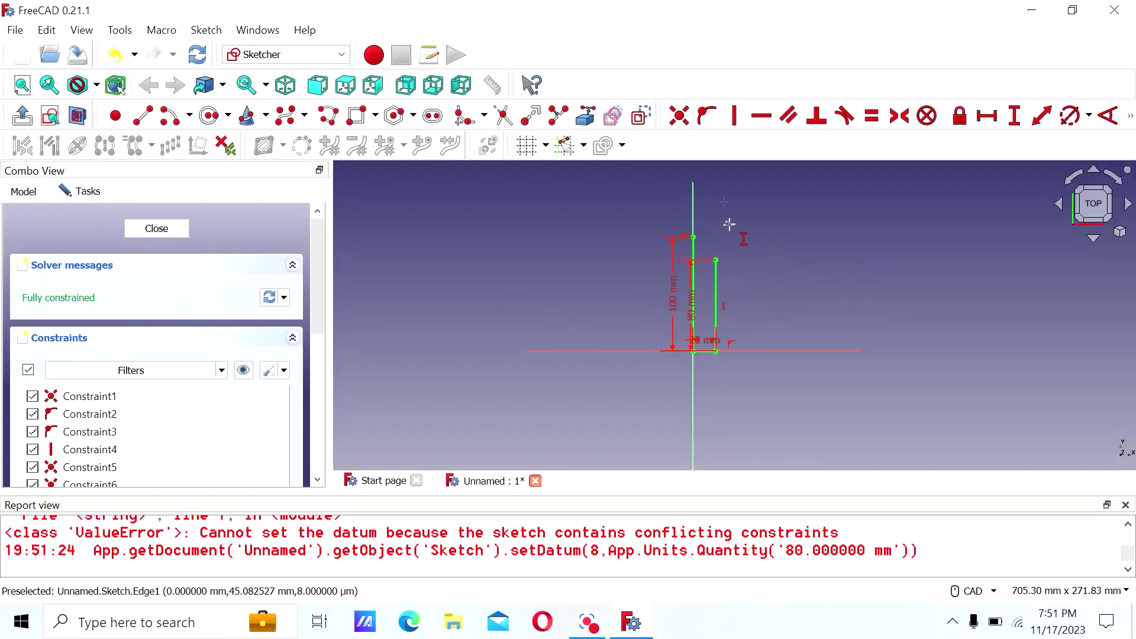
Draw a horizontal line right from the leg's top corner with length 200 mm.
click(151, 122)
click(692, 237)
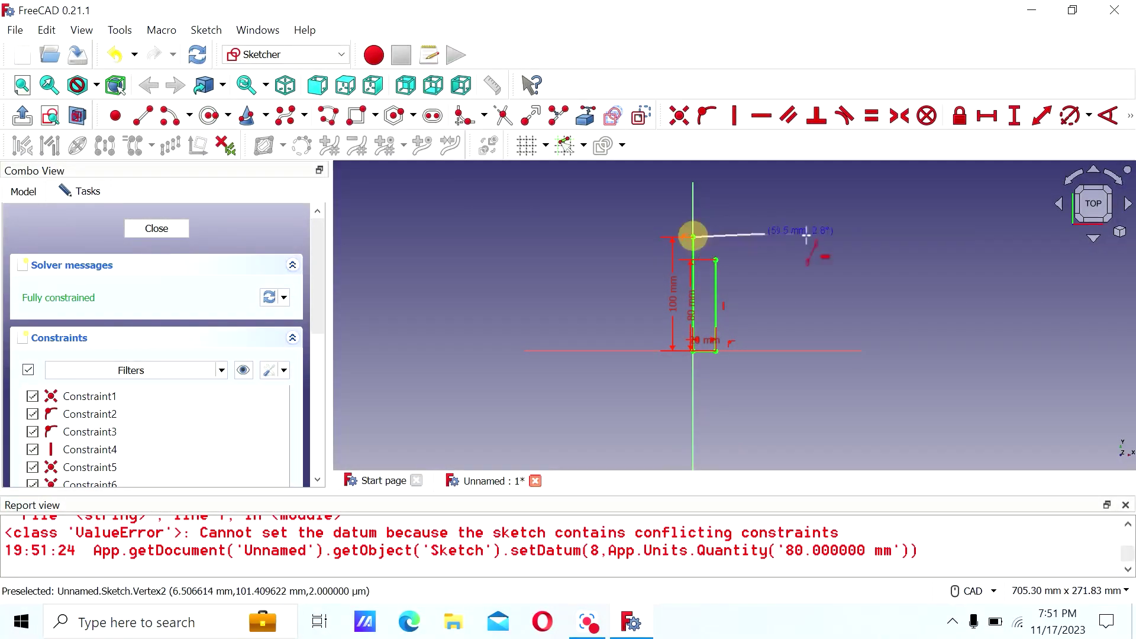
click(944, 237)
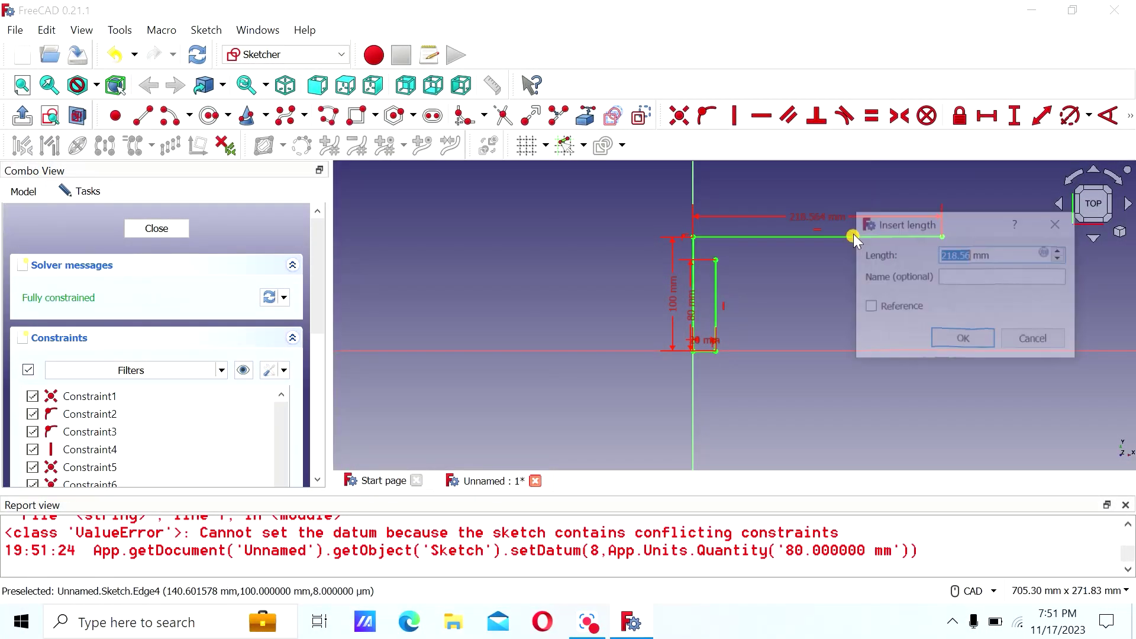
text(200)
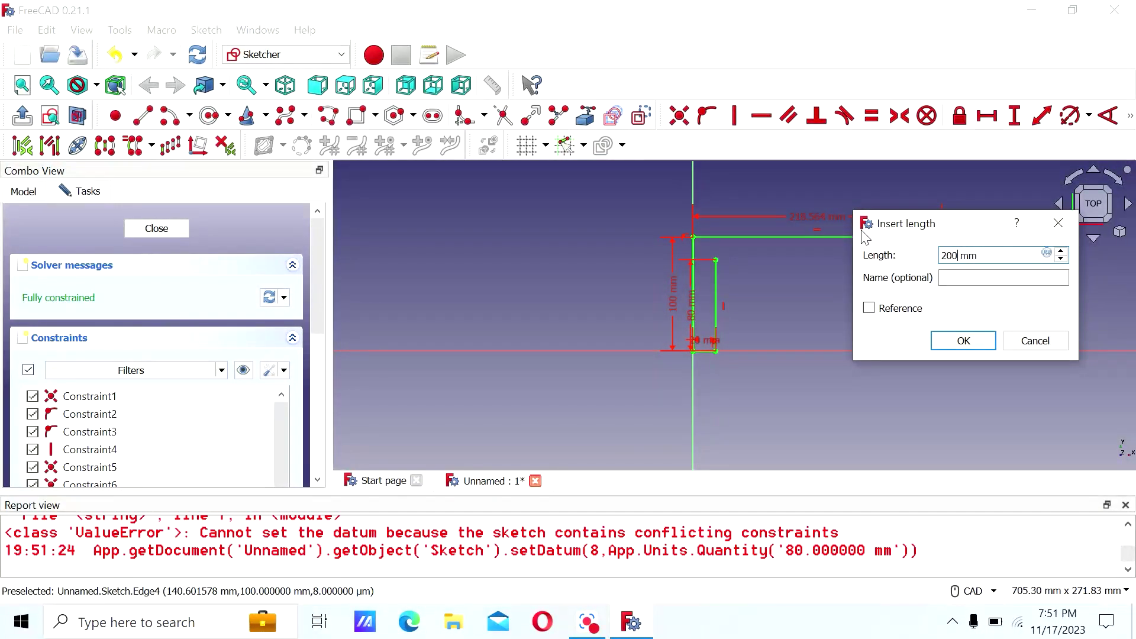
key(Return)
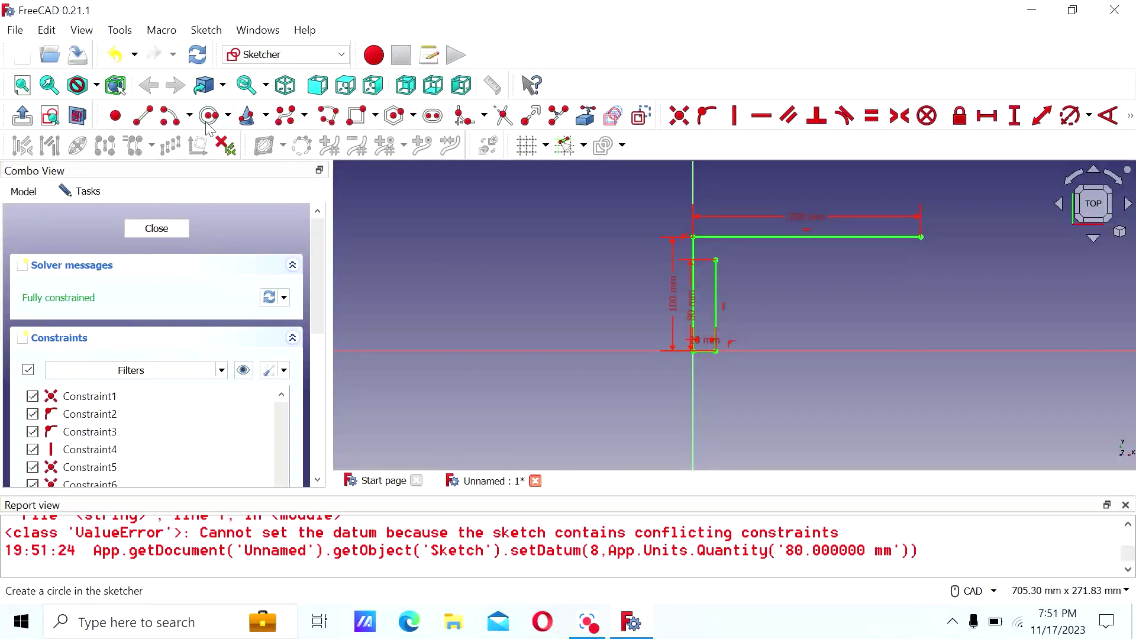
Draw a vertical edge from the 200 mm line's end to the horizontal axis, then exit and reopen the sketch.
click(143, 115)
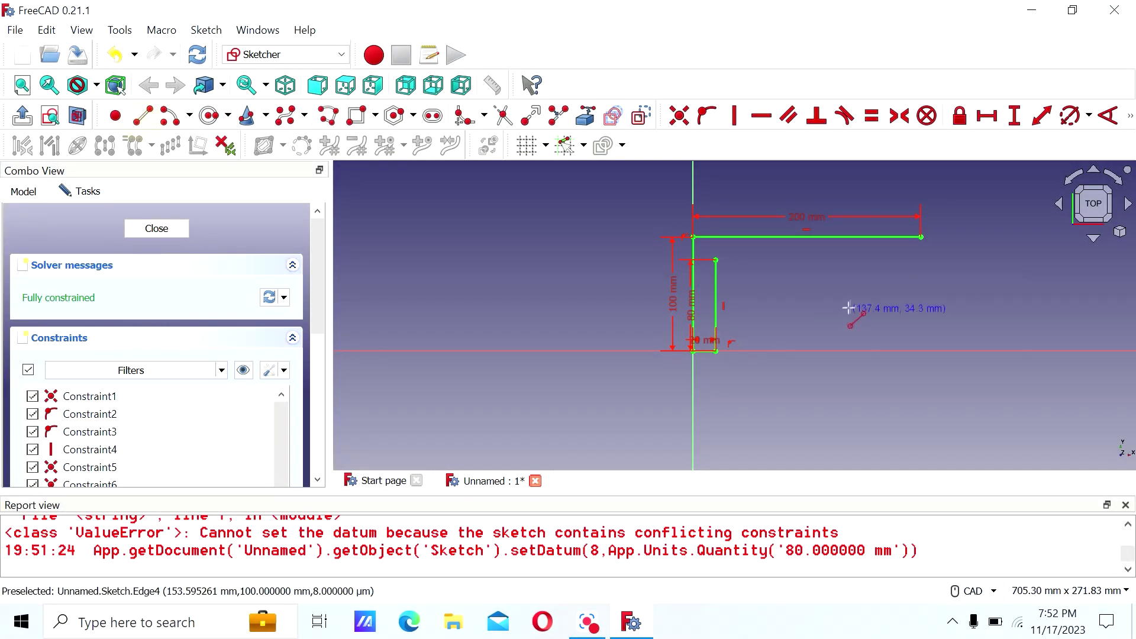
click(921, 238)
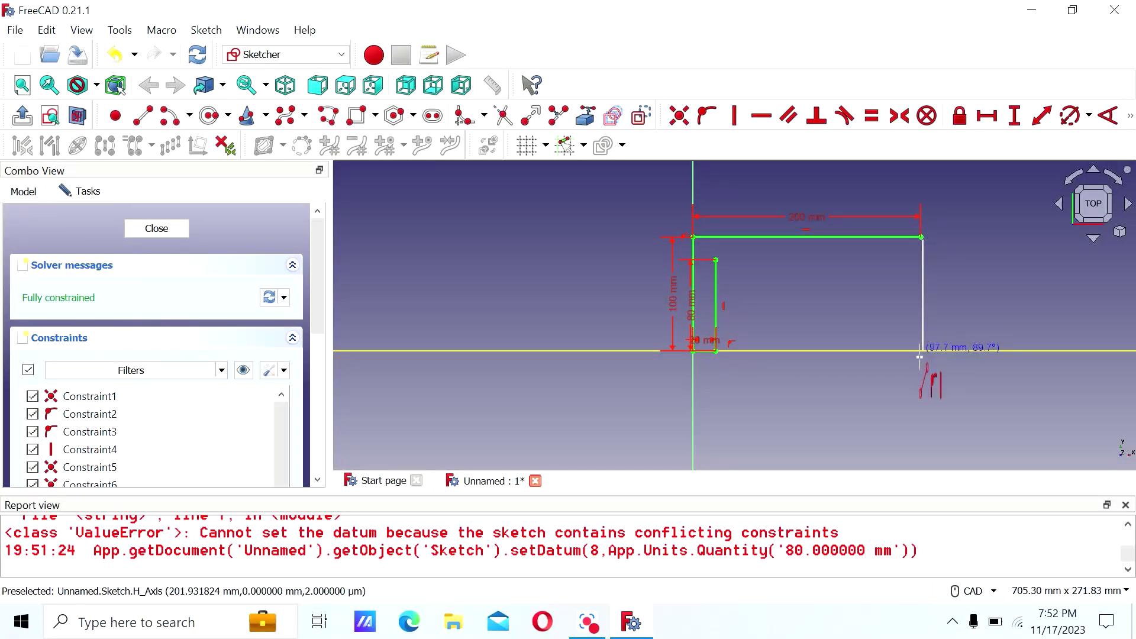
click(920, 356)
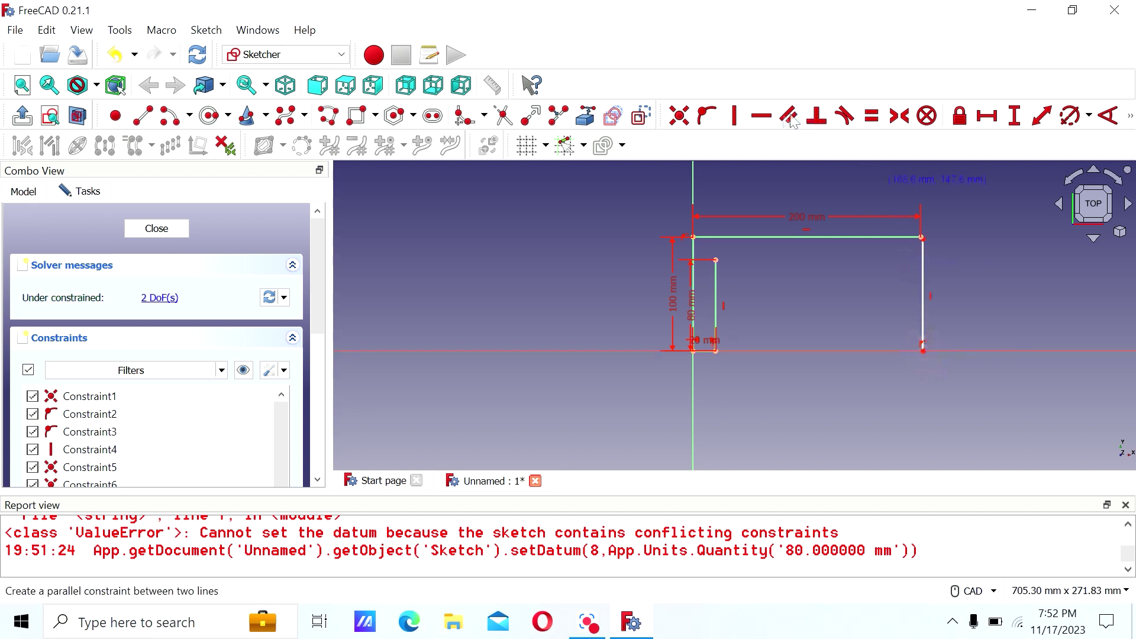
click(815, 119)
click(920, 263)
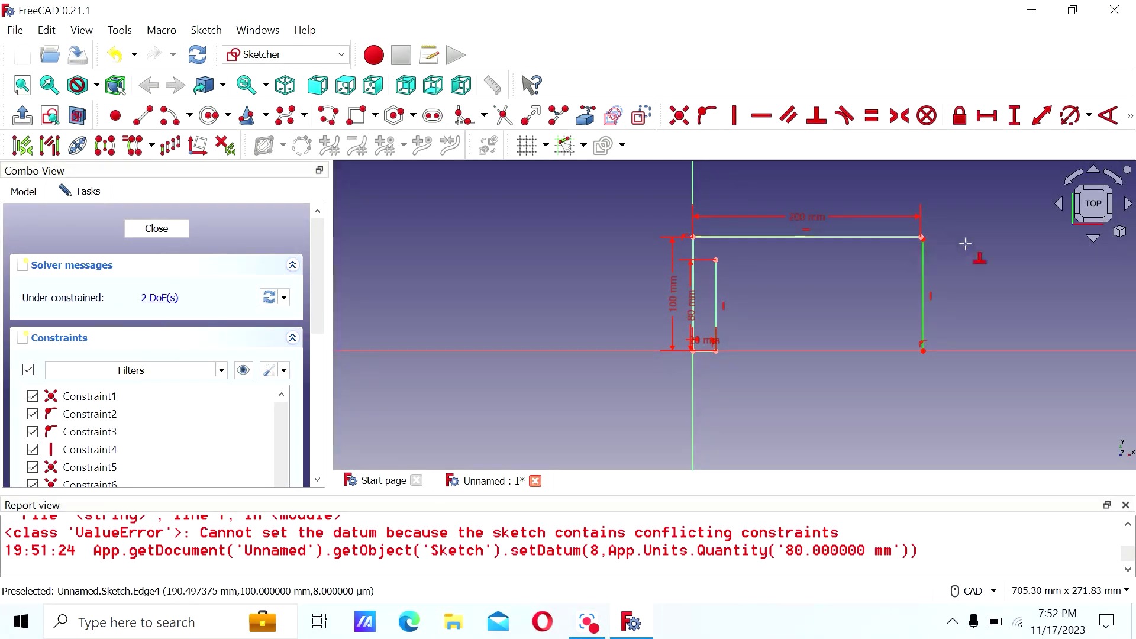
key(Escape)
key(Escape)
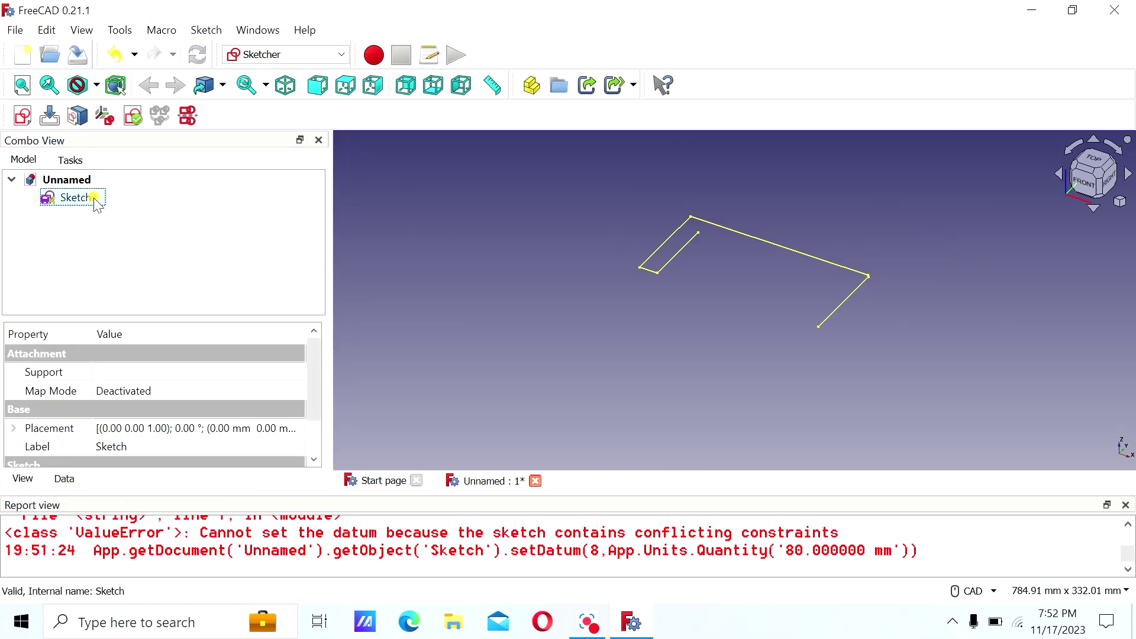
double_click(94, 199)
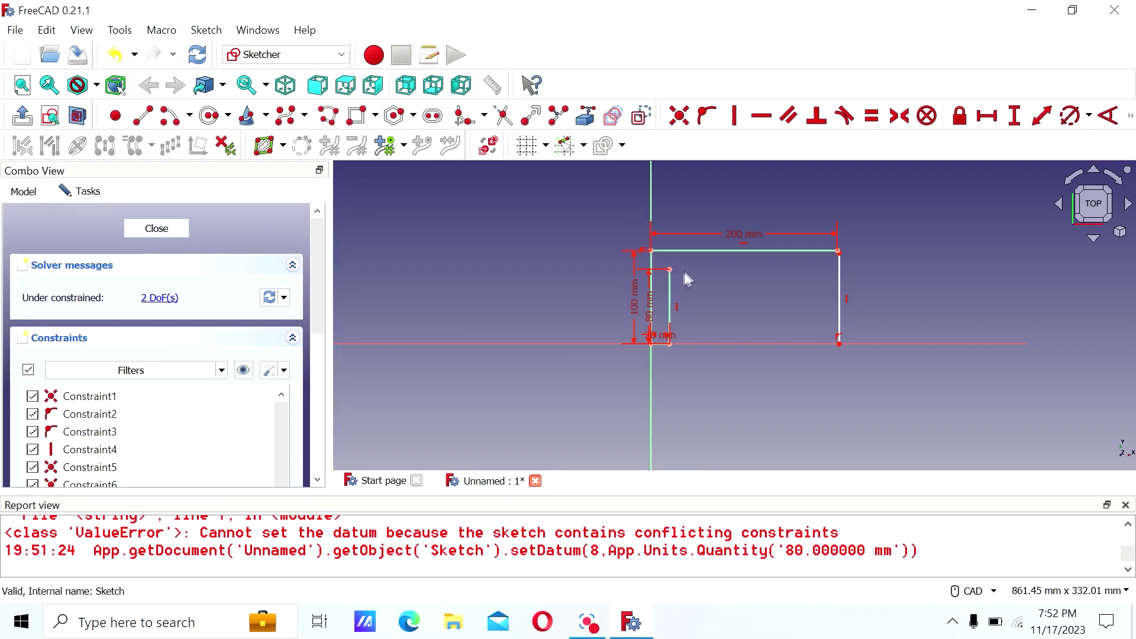
Try perpendicular and parallel constraints on the right edge, undoing each conflicting one.
click(733, 117)
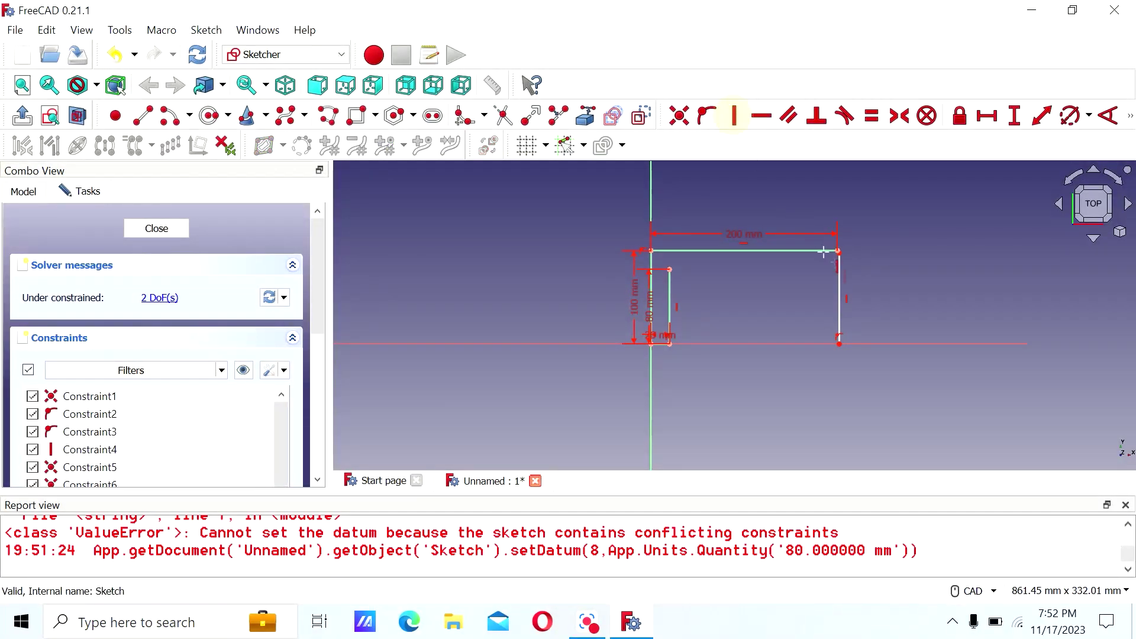
click(817, 116)
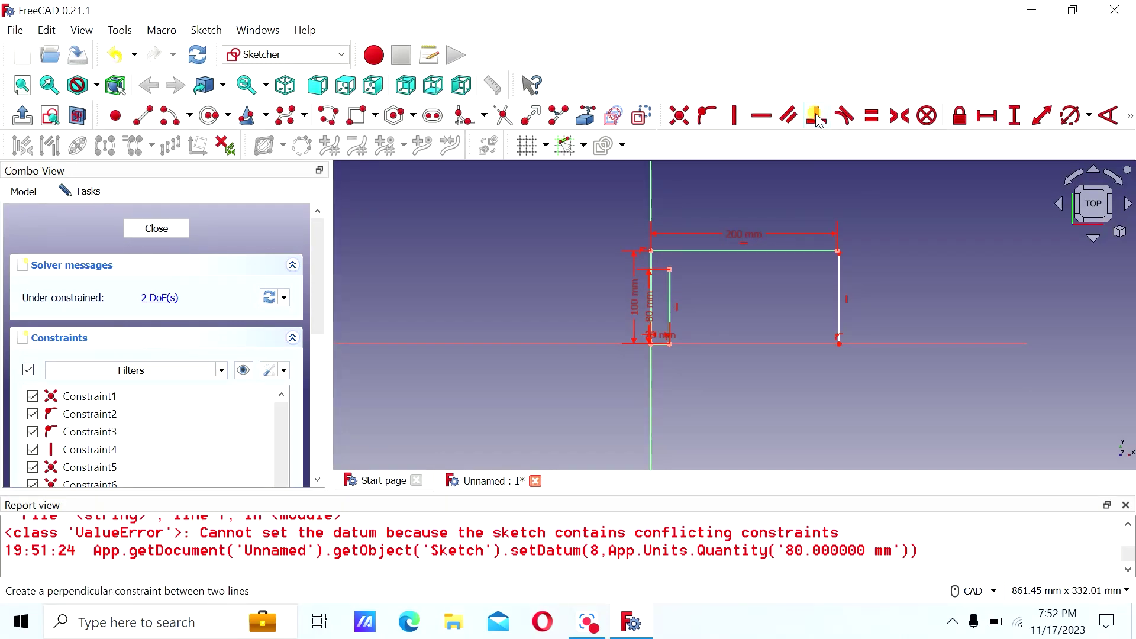
click(839, 275)
click(827, 251)
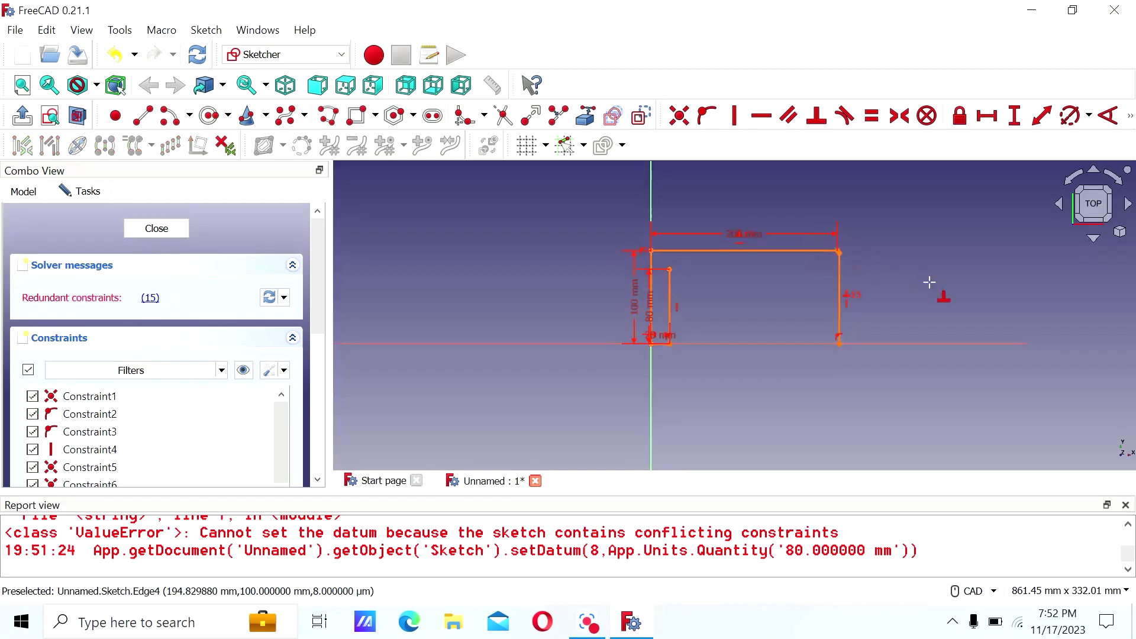
key(ctrl+z)
click(789, 116)
click(838, 284)
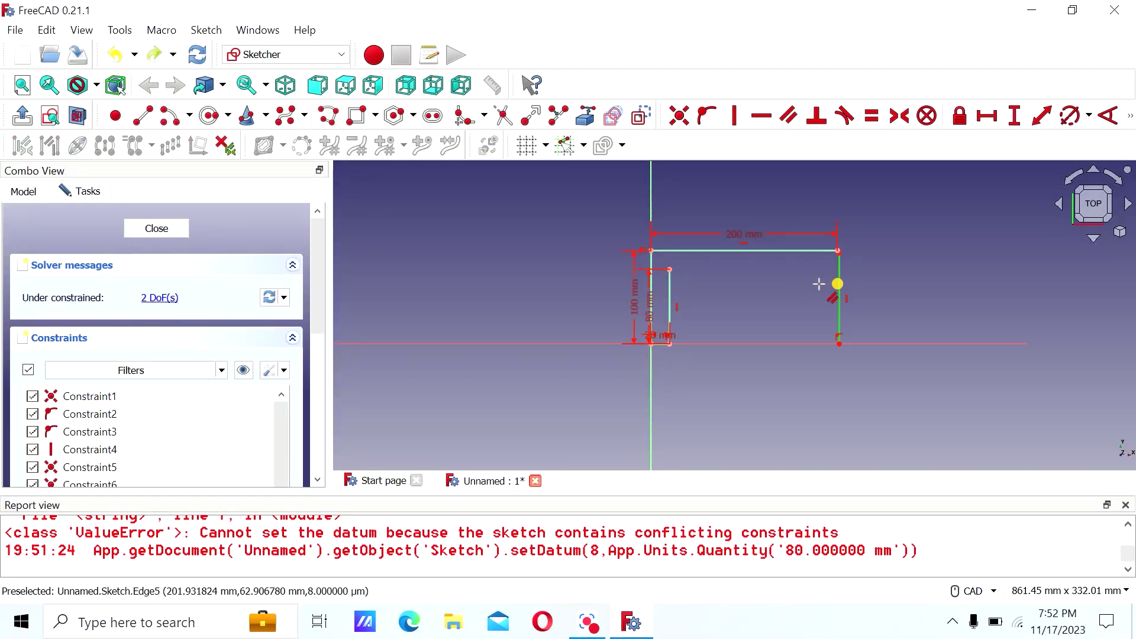
click(652, 267)
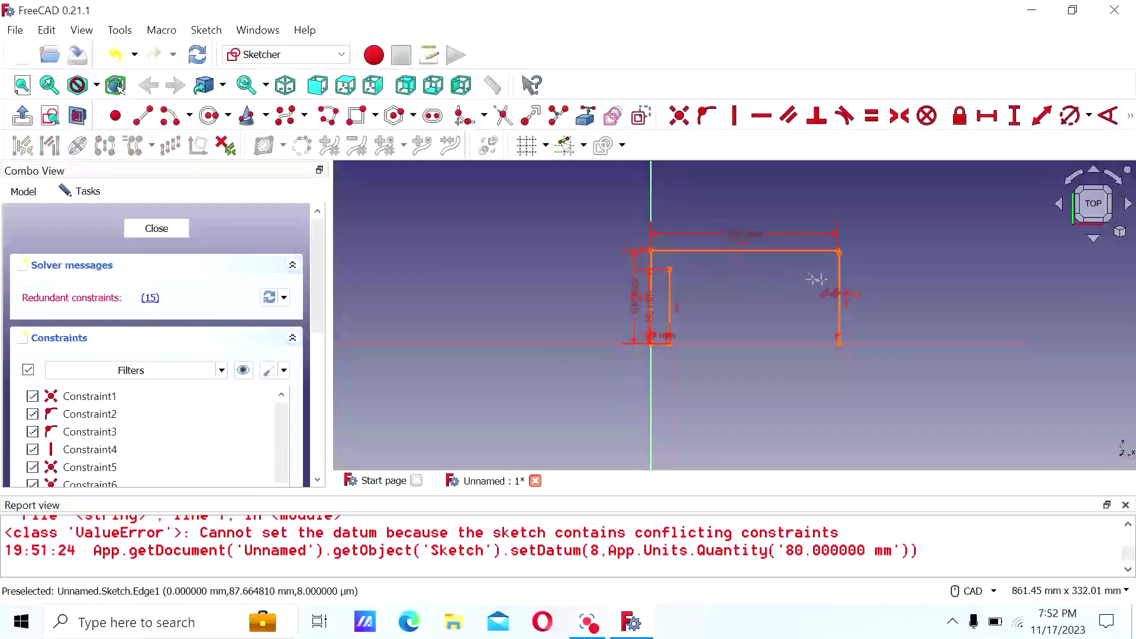
key(ctrl+z)
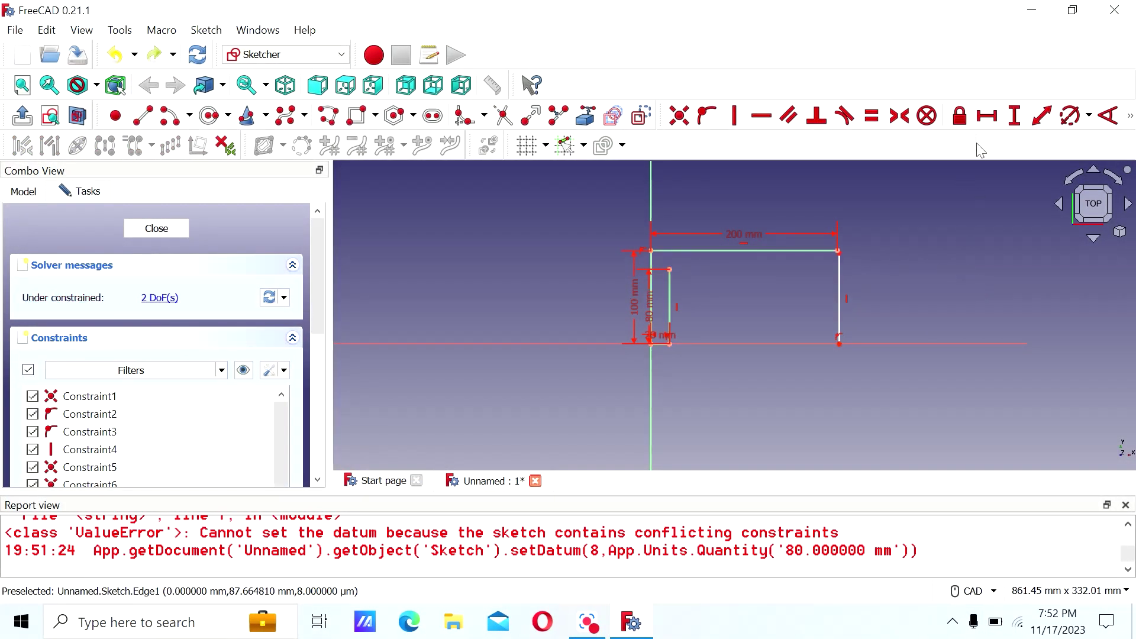
Constrain the right vertical edge to a 100 mm vertical distance.
click(1014, 116)
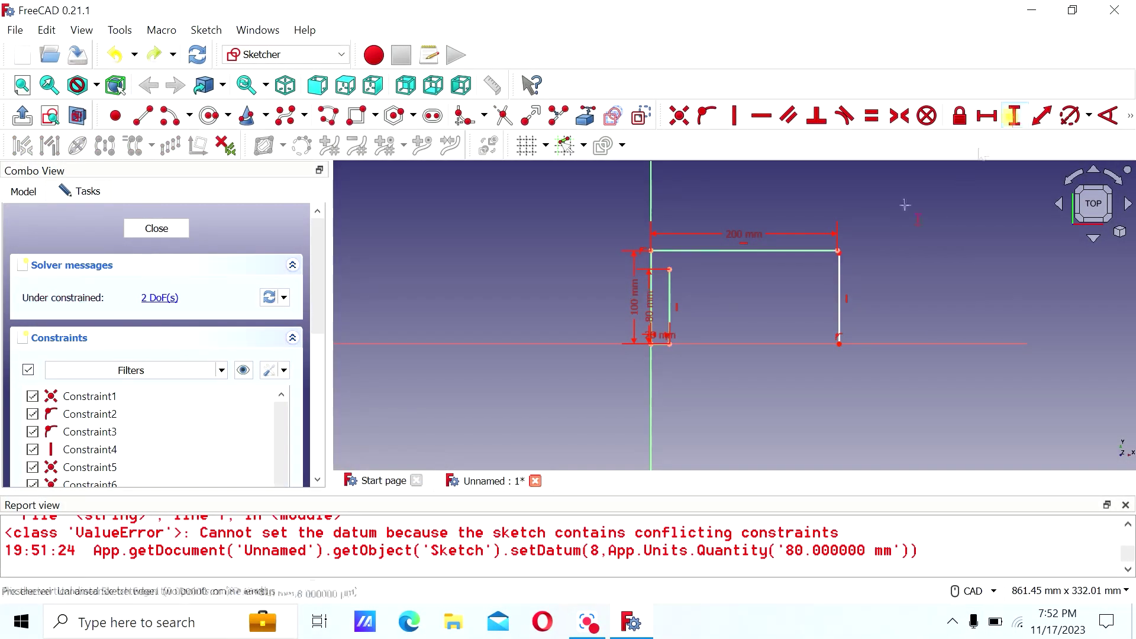
click(840, 283)
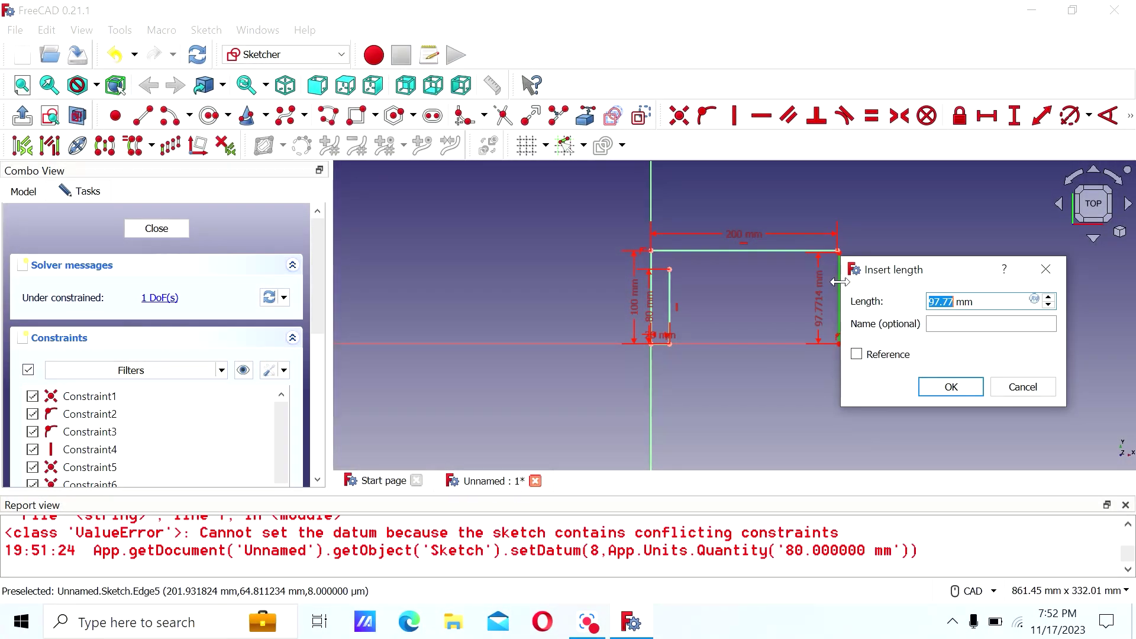
text(100)
key(Return)
scroll(838, 288, up, 3)
scroll(838, 288, up, 3)
scroll(803, 406, down, 3)
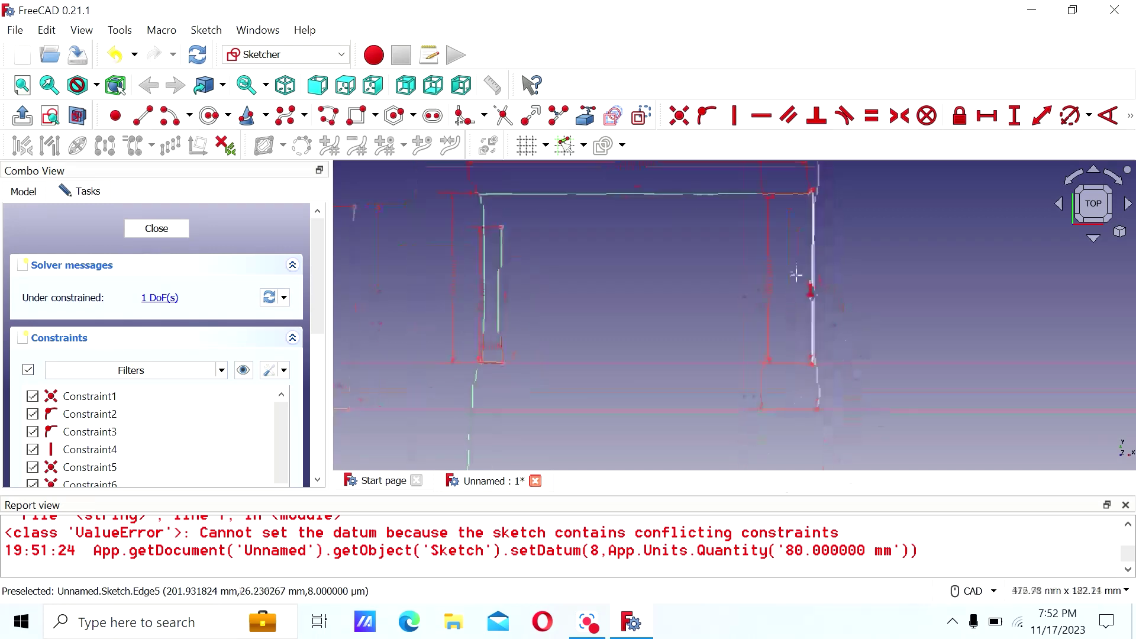
scroll(796, 274, up, 3)
scroll(773, 368, down, 5)
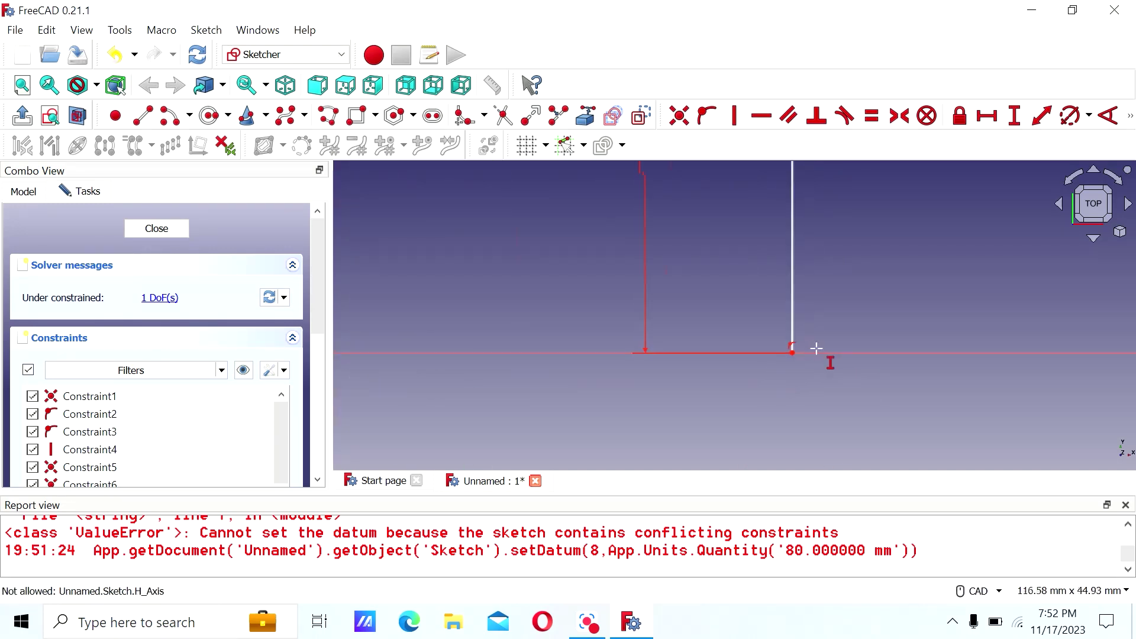
scroll(834, 314, up, 1)
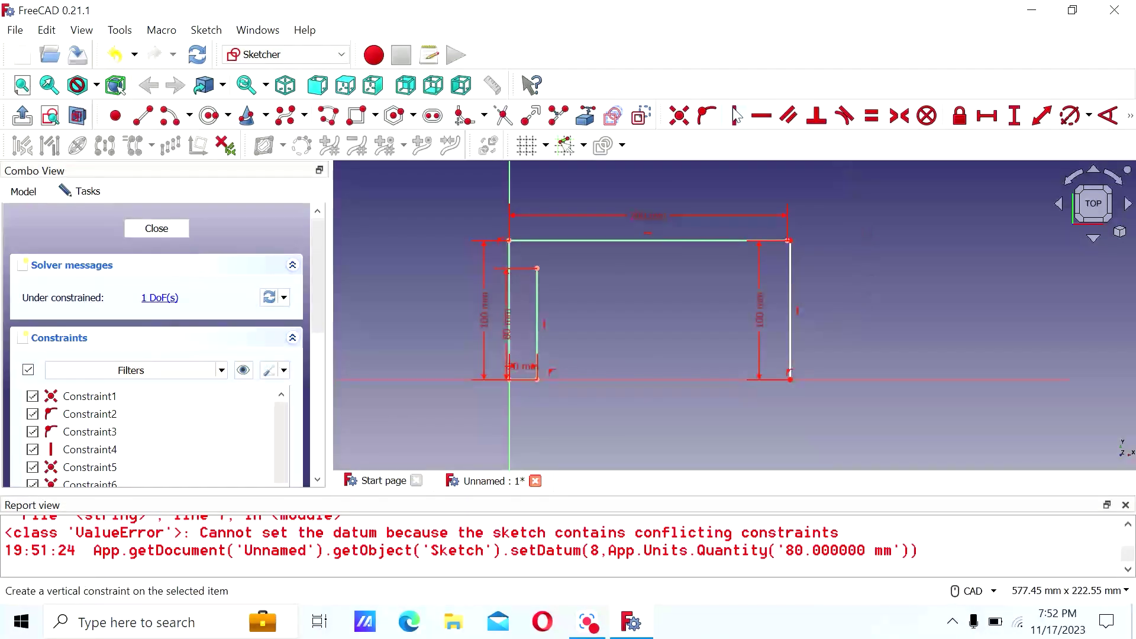
Draw a short bottom-right line on the axis and try giving it a 20 mm horizontal distance twice.
click(142, 119)
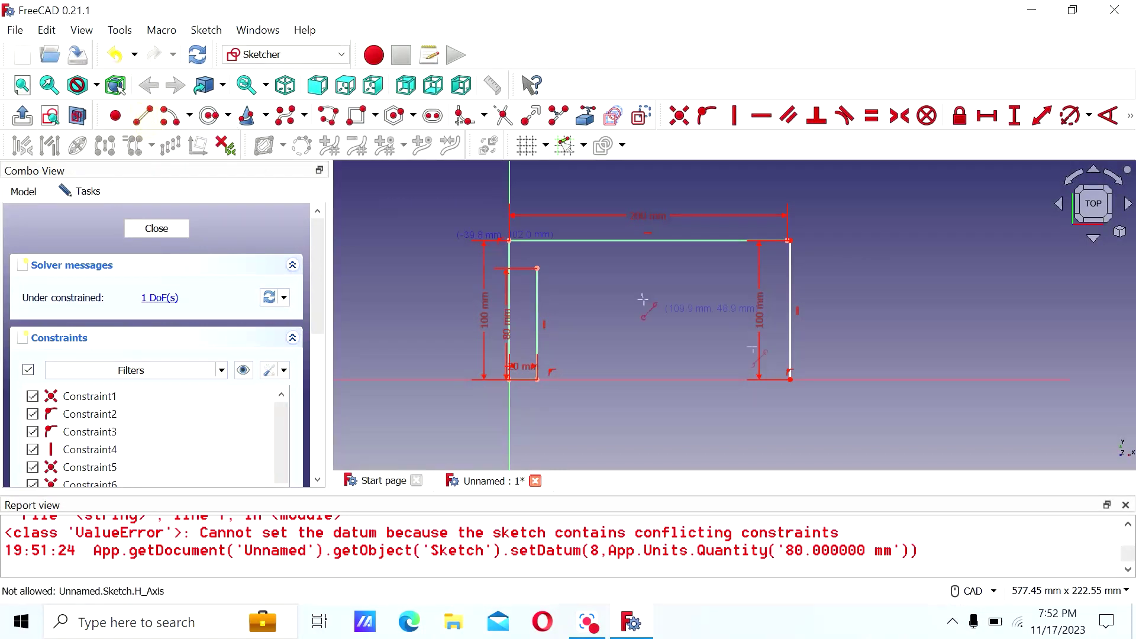
click(790, 379)
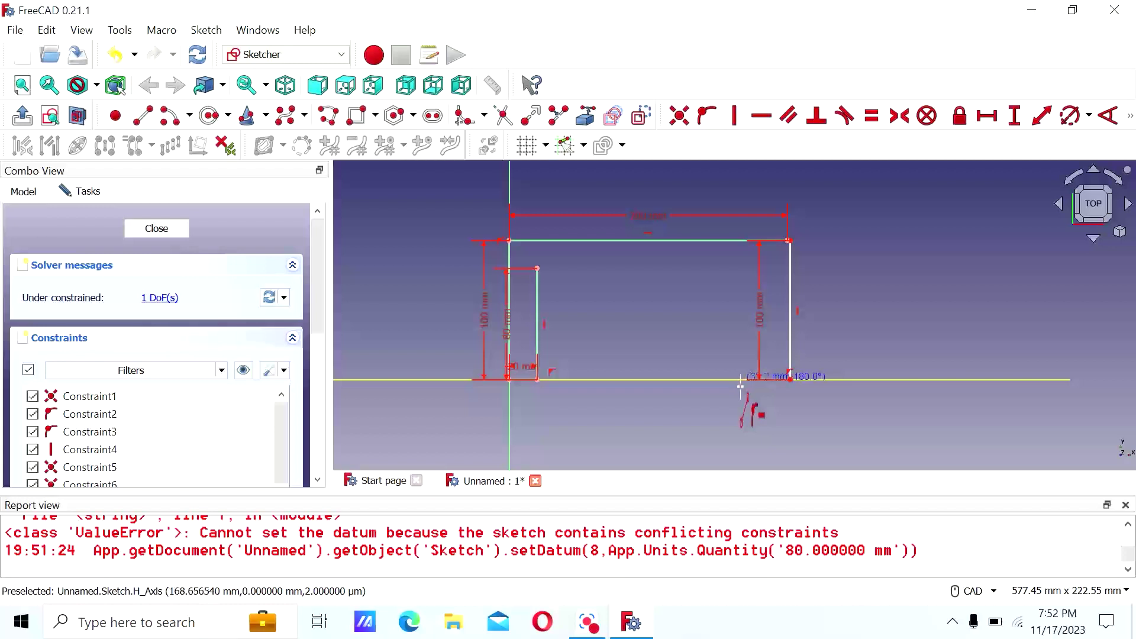
click(745, 380)
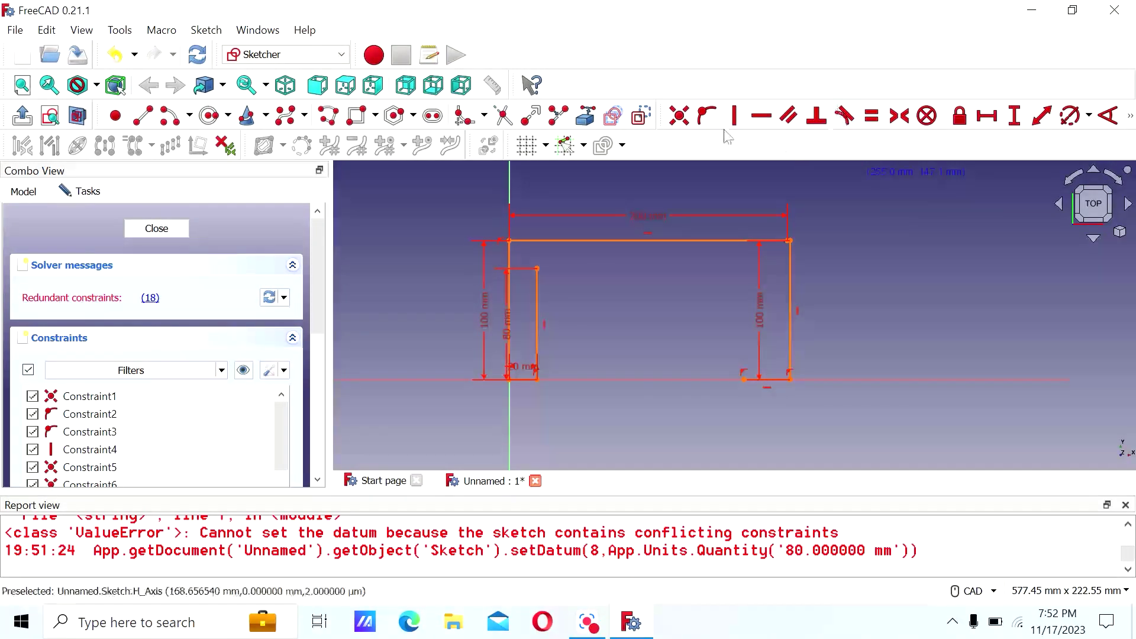
click(986, 116)
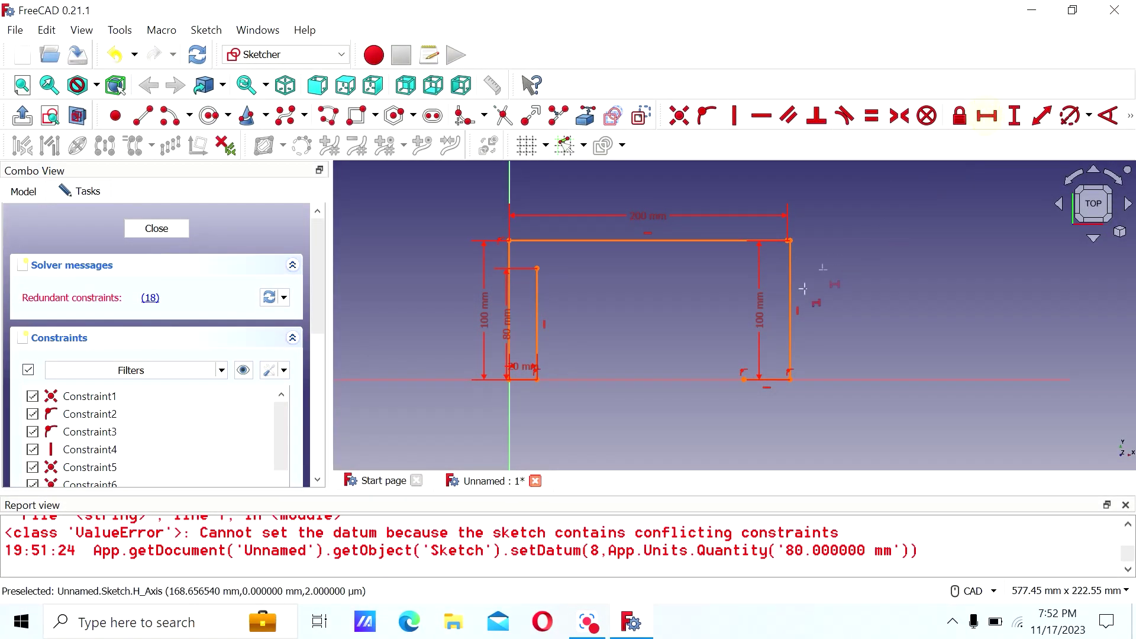
click(772, 380)
text(20)
key(Return)
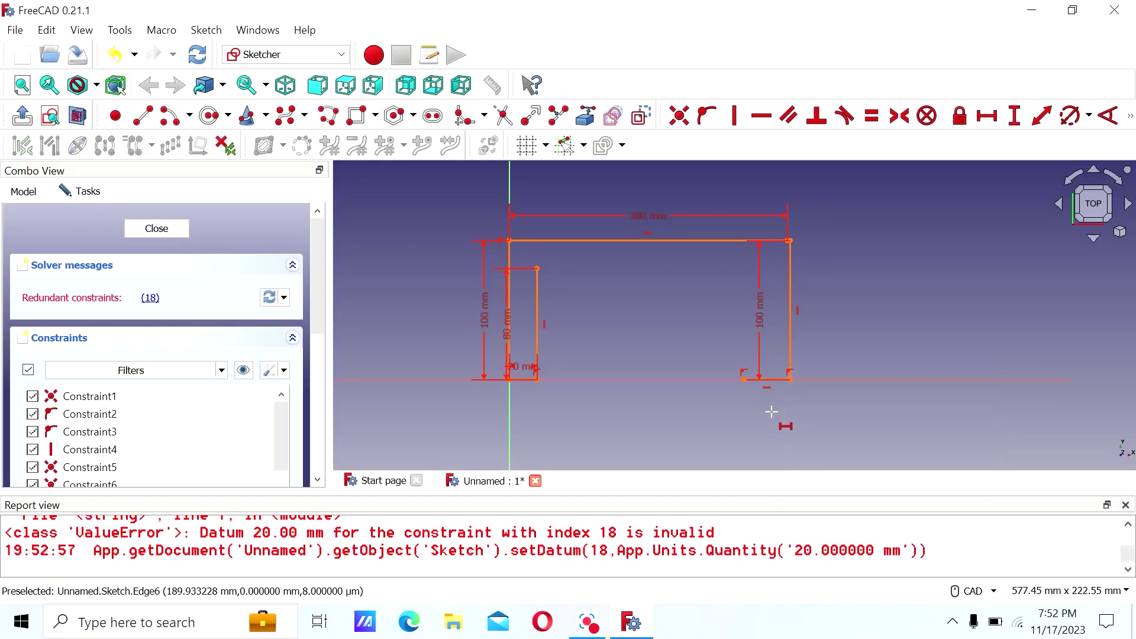
click(772, 381)
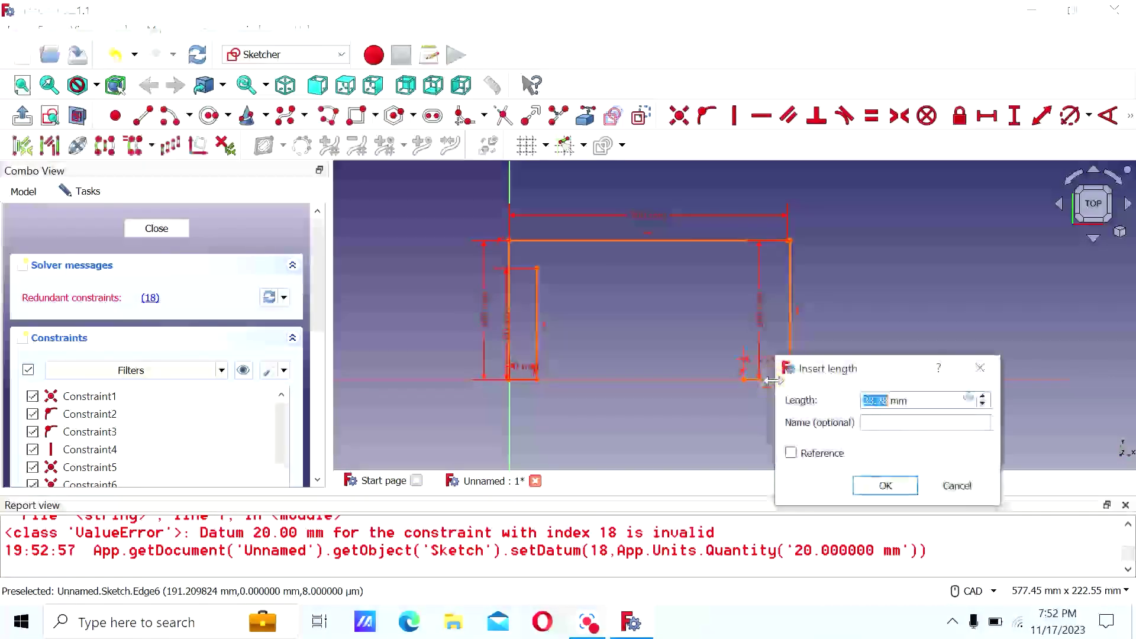
text(20)
key(Return)
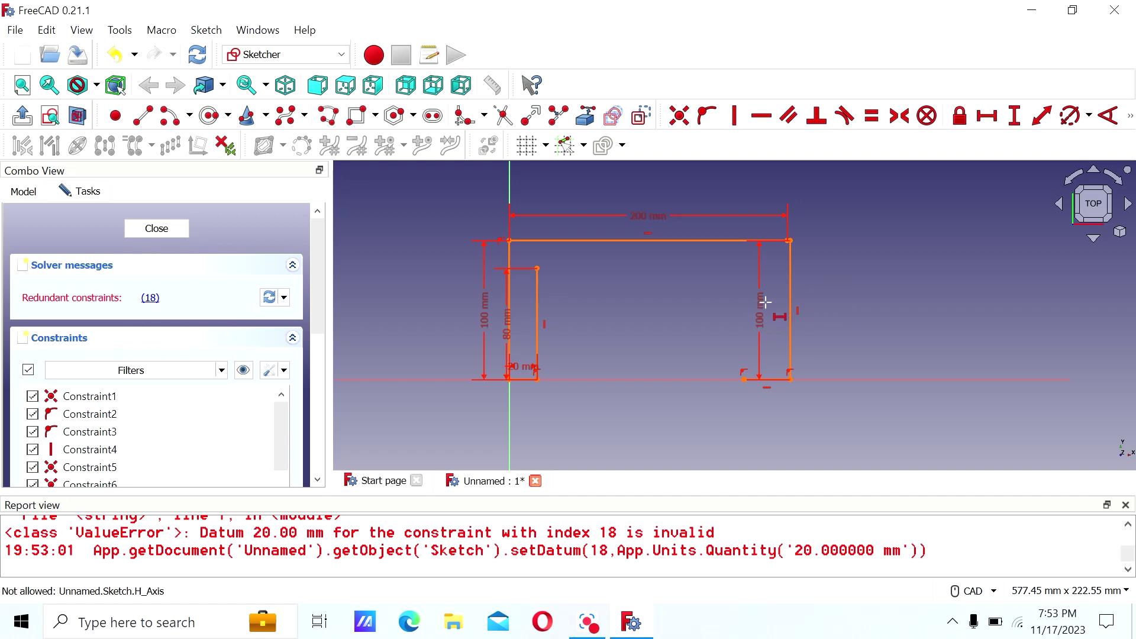
Drag the 100 mm dimension outside the outline and delete the short bottom line with its constraint.
drag(758, 322, 817, 317)
click(768, 381)
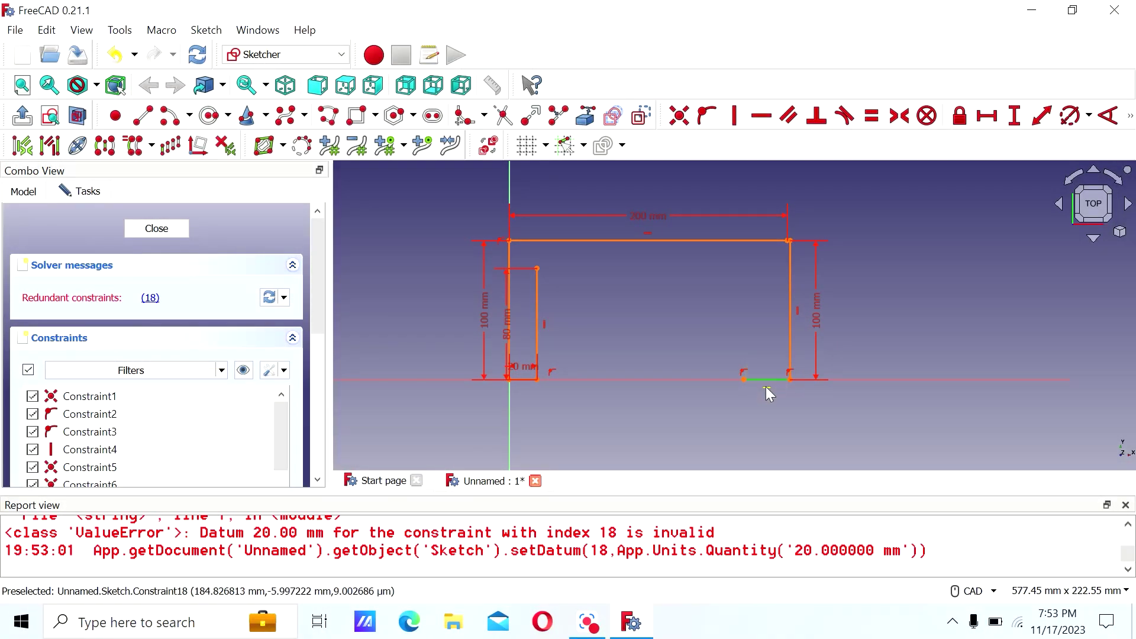
click(743, 373)
key(Delete)
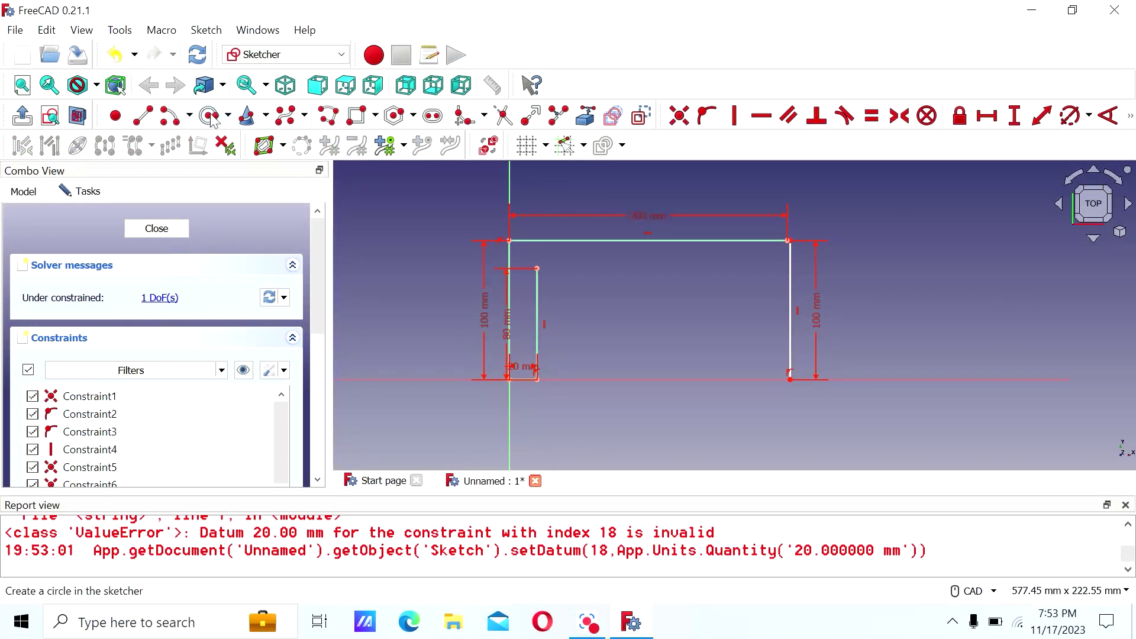
Draw a short line from the right leg's foot to the horizontal axis and try a 20 mm horizontal distance.
click(146, 122)
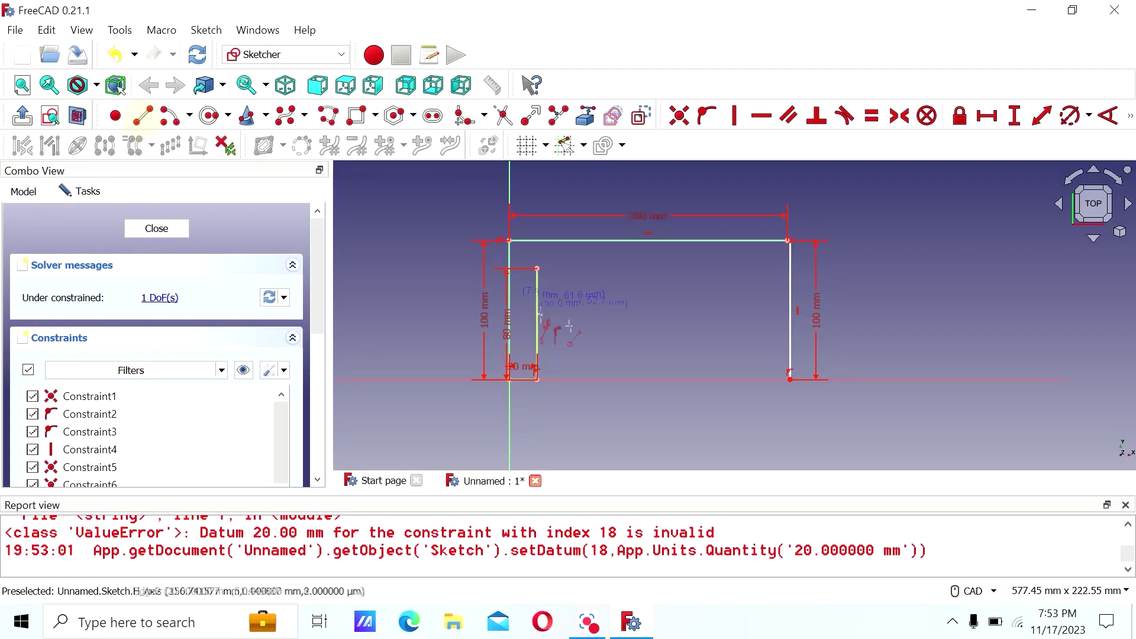
click(788, 379)
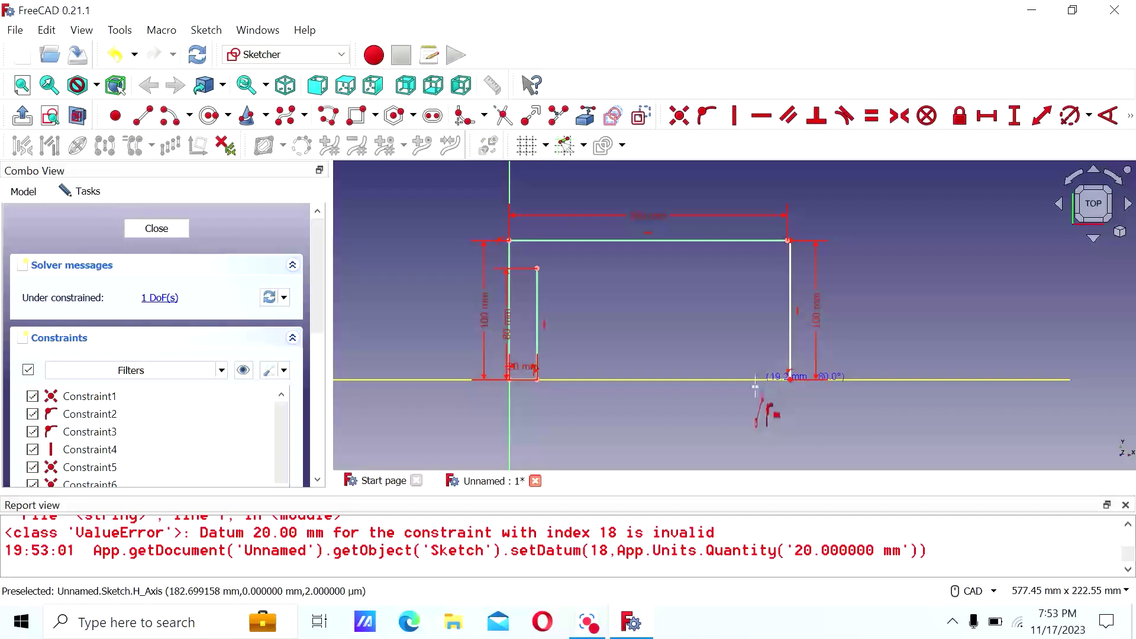
click(761, 385)
scroll(764, 290, up, 2)
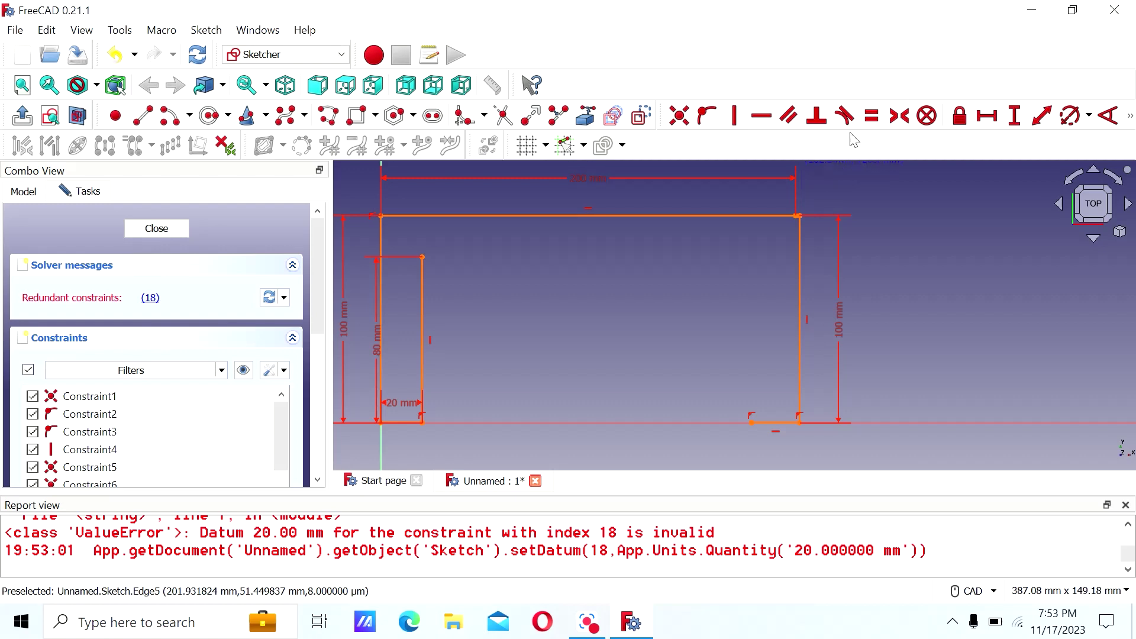
click(982, 121)
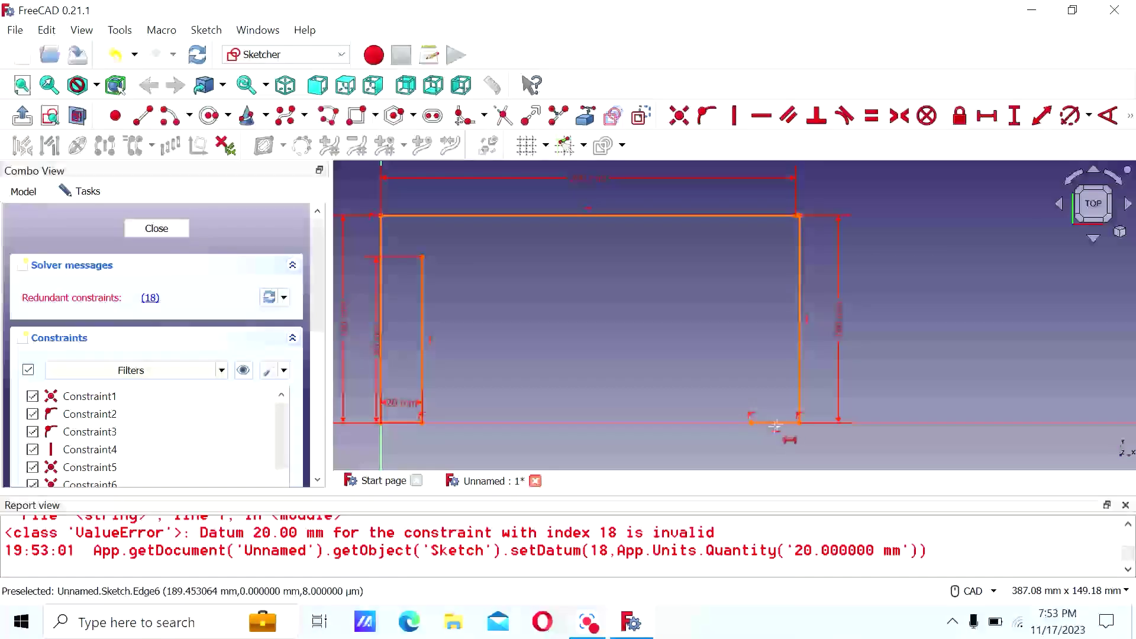
click(779, 422)
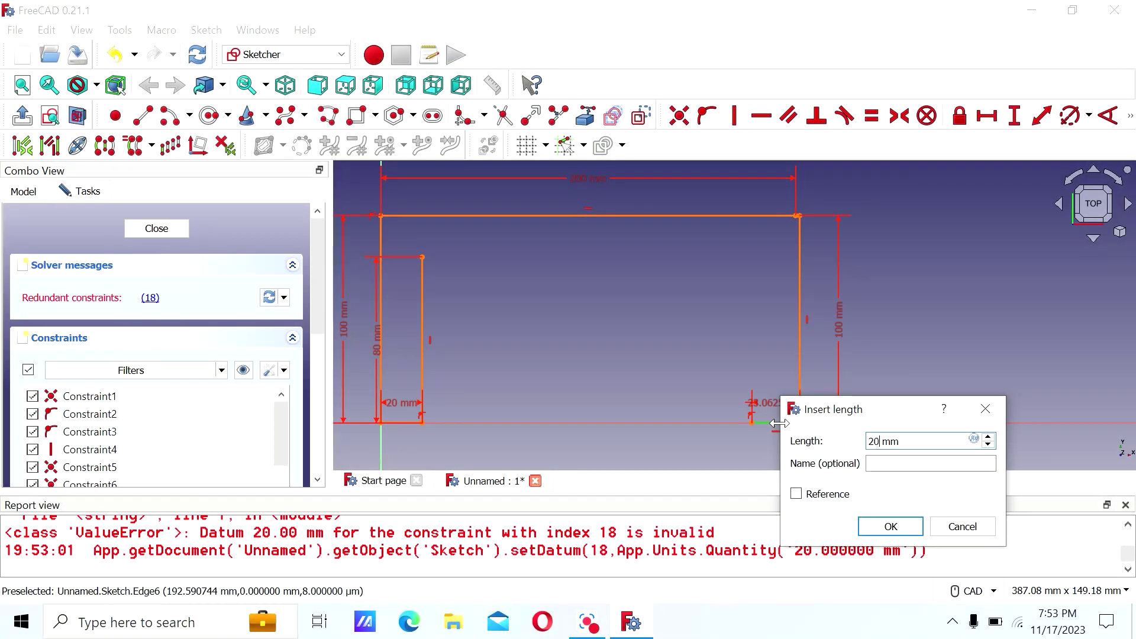
text(20)
key(Return)
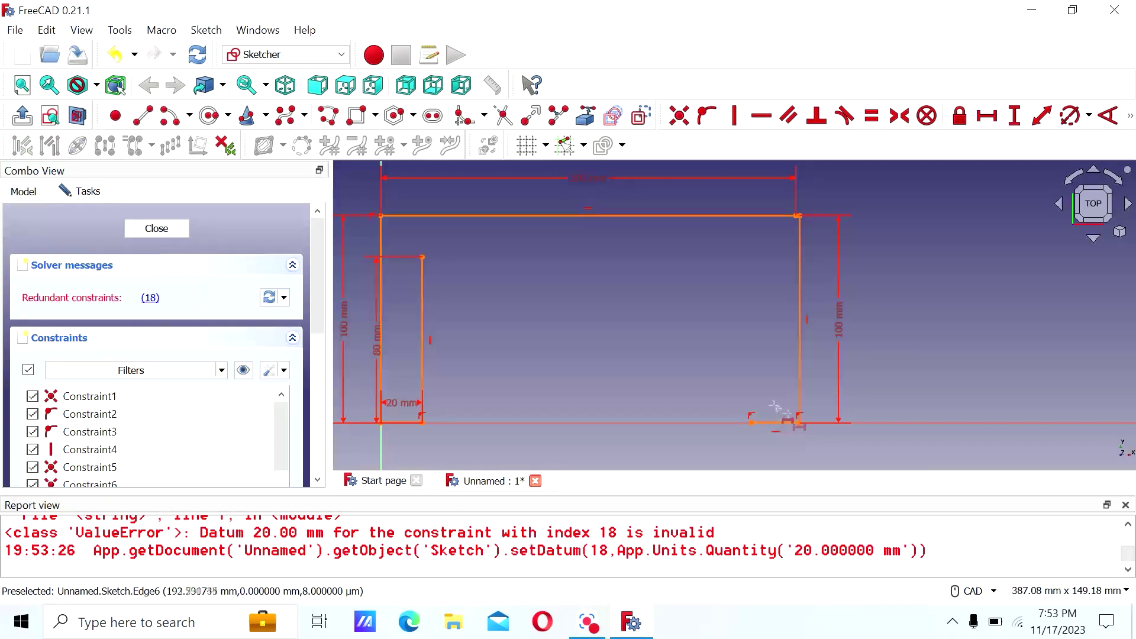
scroll(775, 406, up, 6)
scroll(788, 418, down, 3)
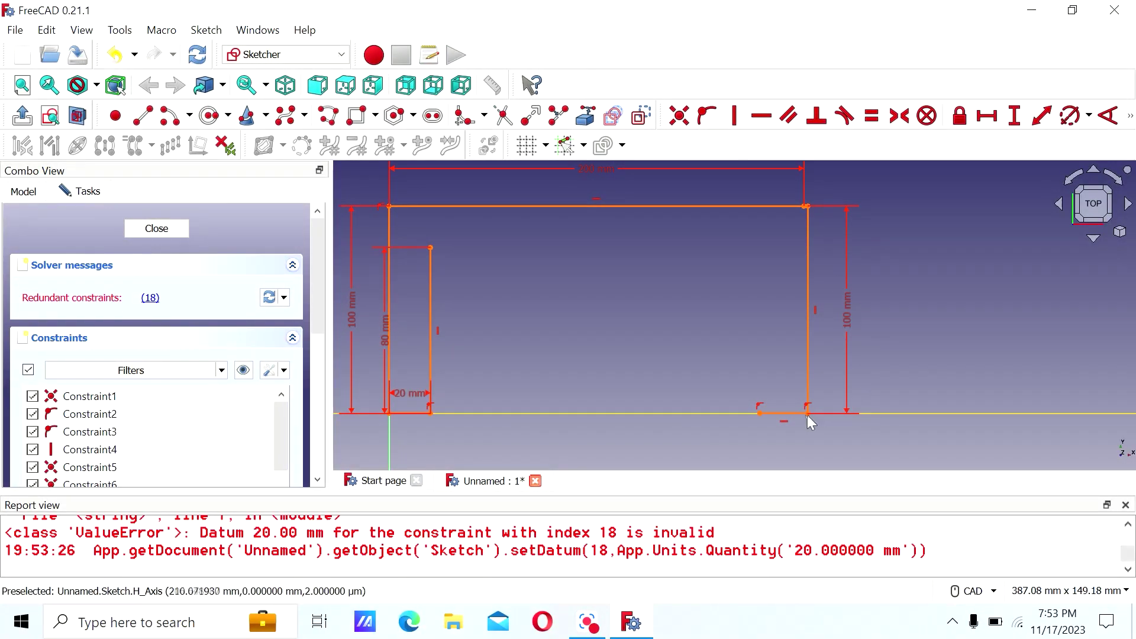
Constrain the selected bottom line to a 20 mm horizontal length.
right_click(784, 412)
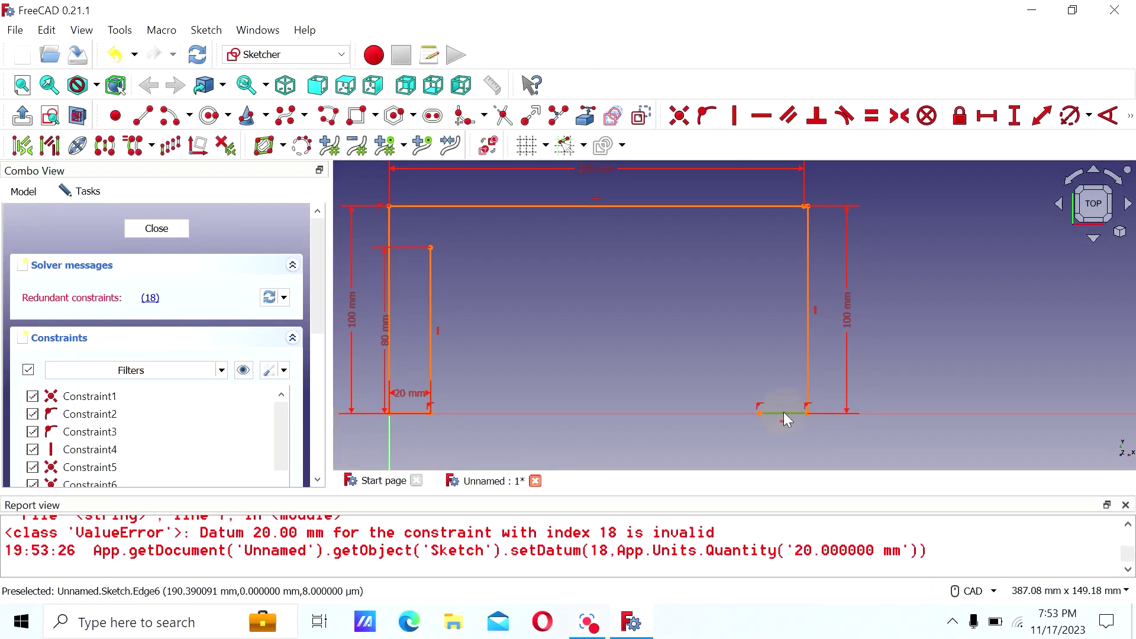
click(985, 116)
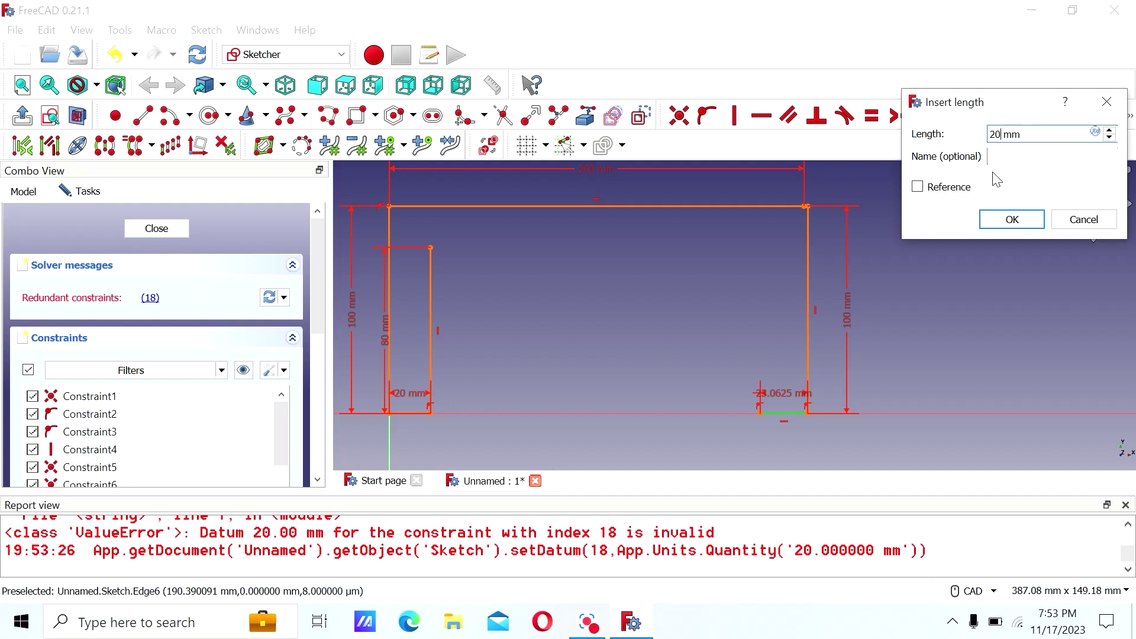
key(Return)
Delete the redundant constraint at the bottom line's left end and the bottom-right coincident constraint.
click(760, 407)
key(Delete)
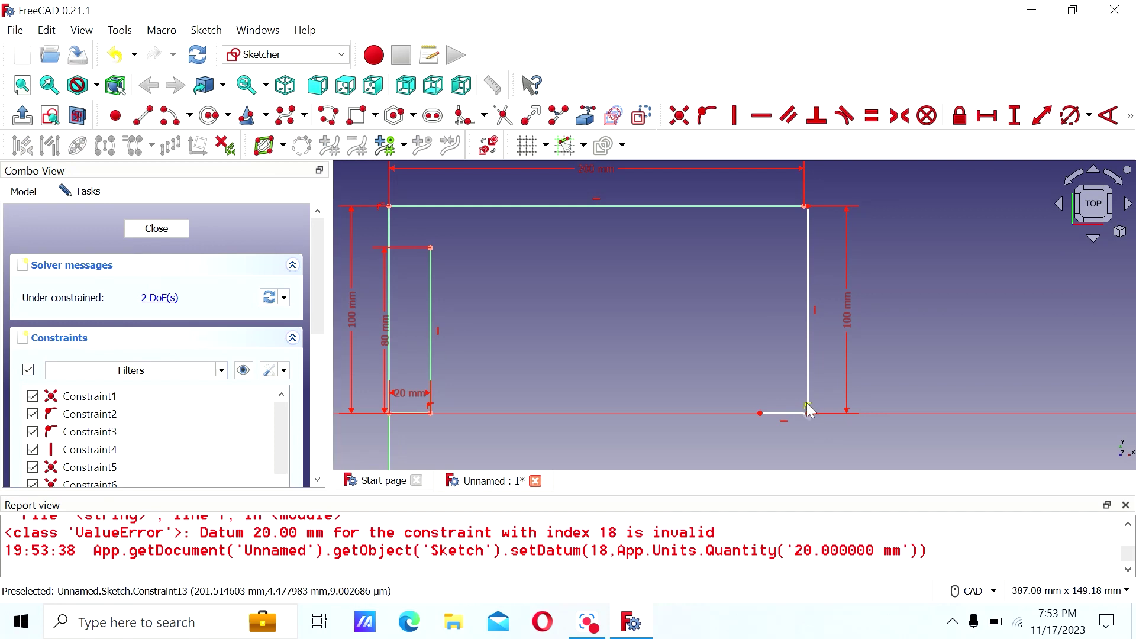
click(807, 408)
key(Delete)
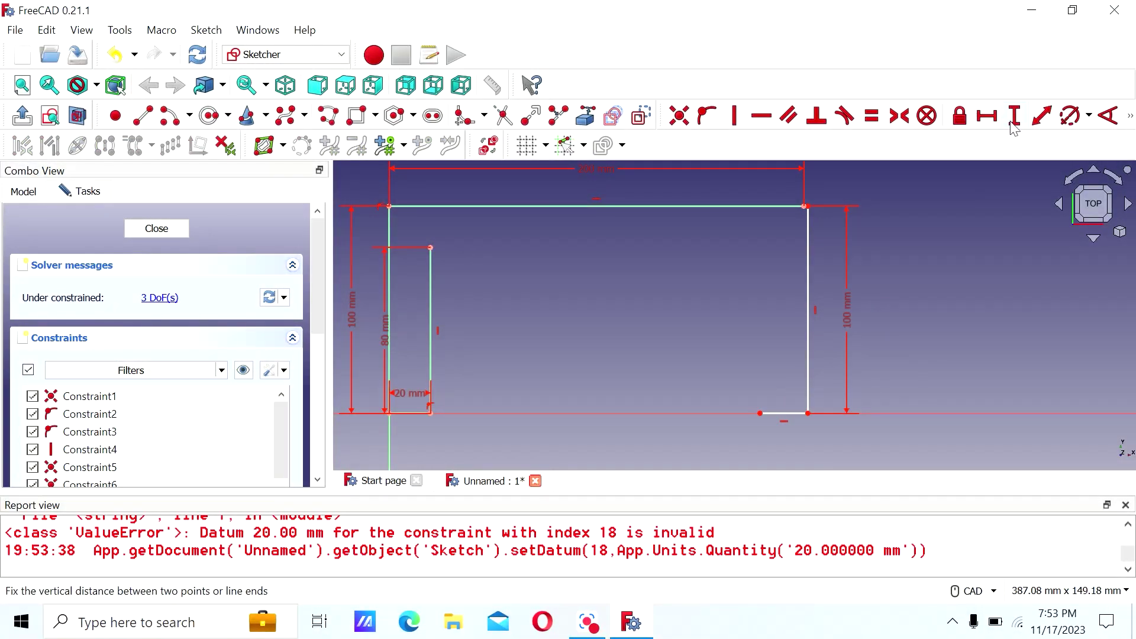
Give the bottom-right leg a 20 mm horizontal distance constraint.
click(986, 116)
click(780, 412)
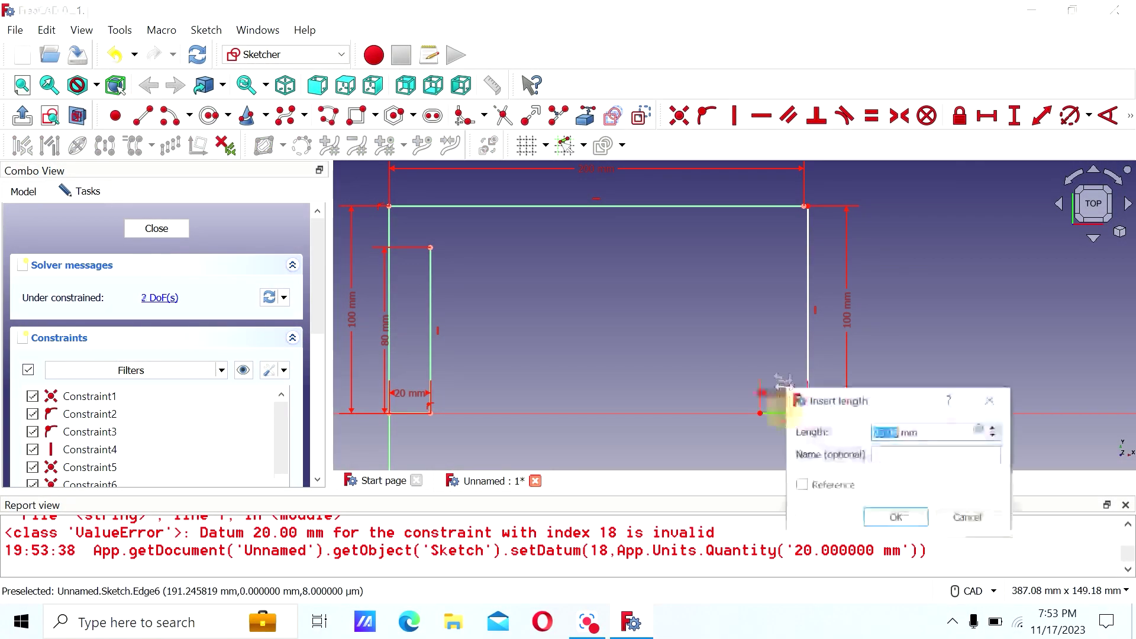
text(20)
key(Return)
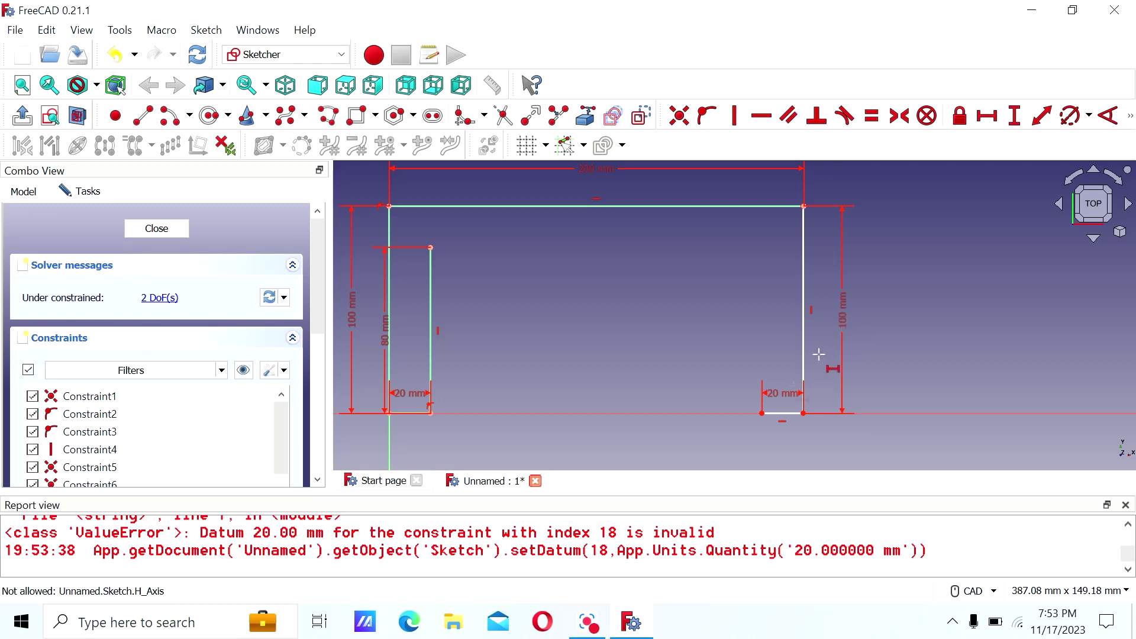
scroll(396, 416, up, 3)
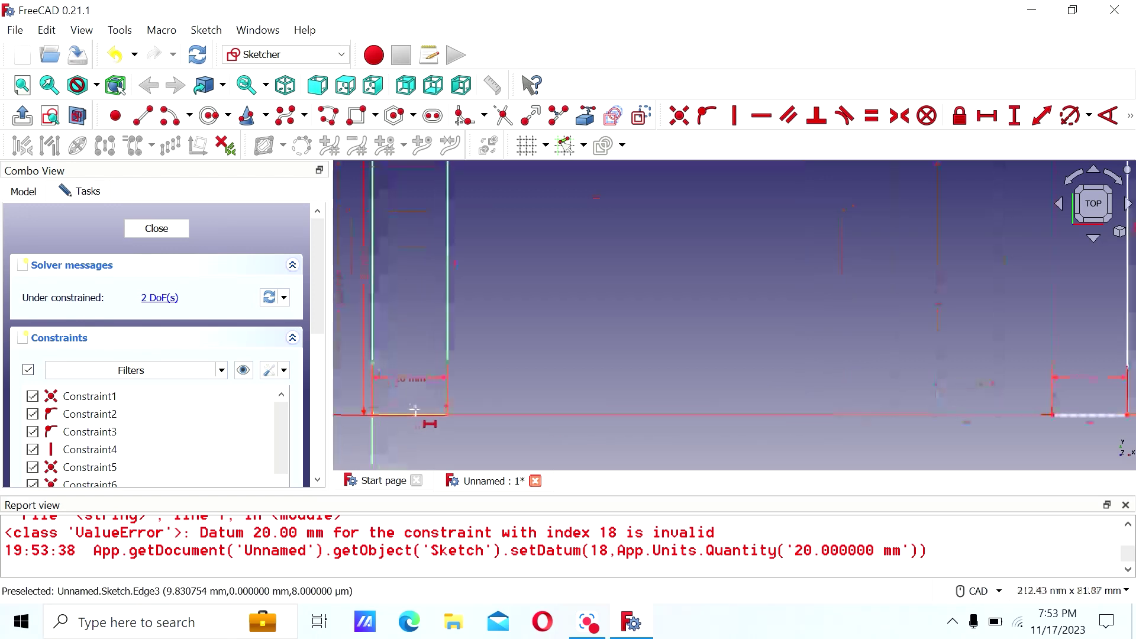
scroll(479, 404, up, 2)
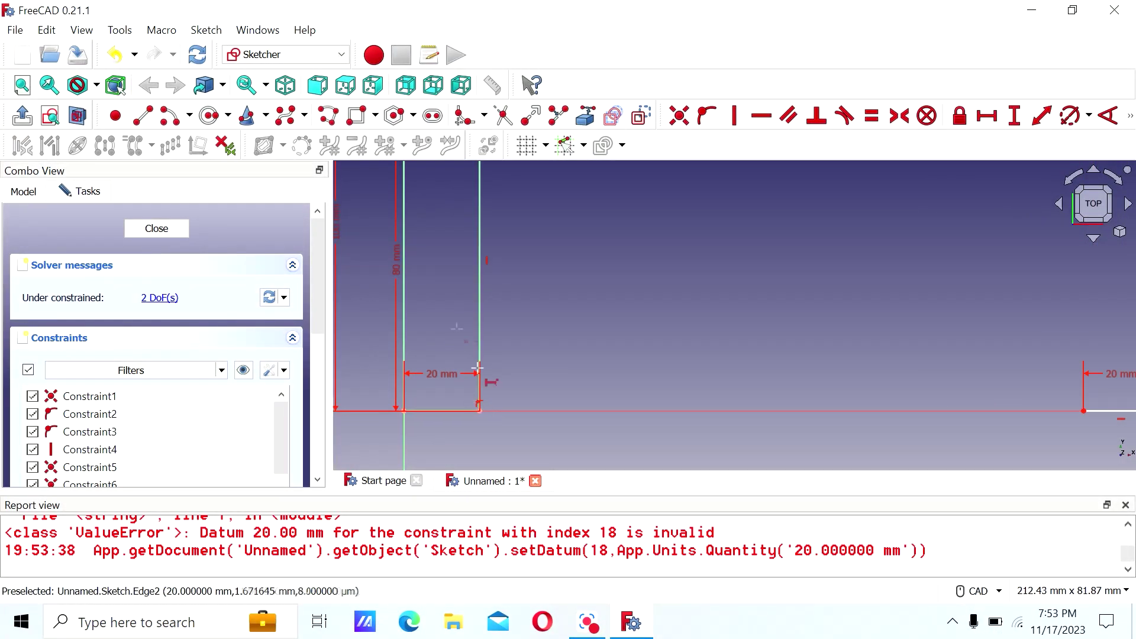
click(478, 409)
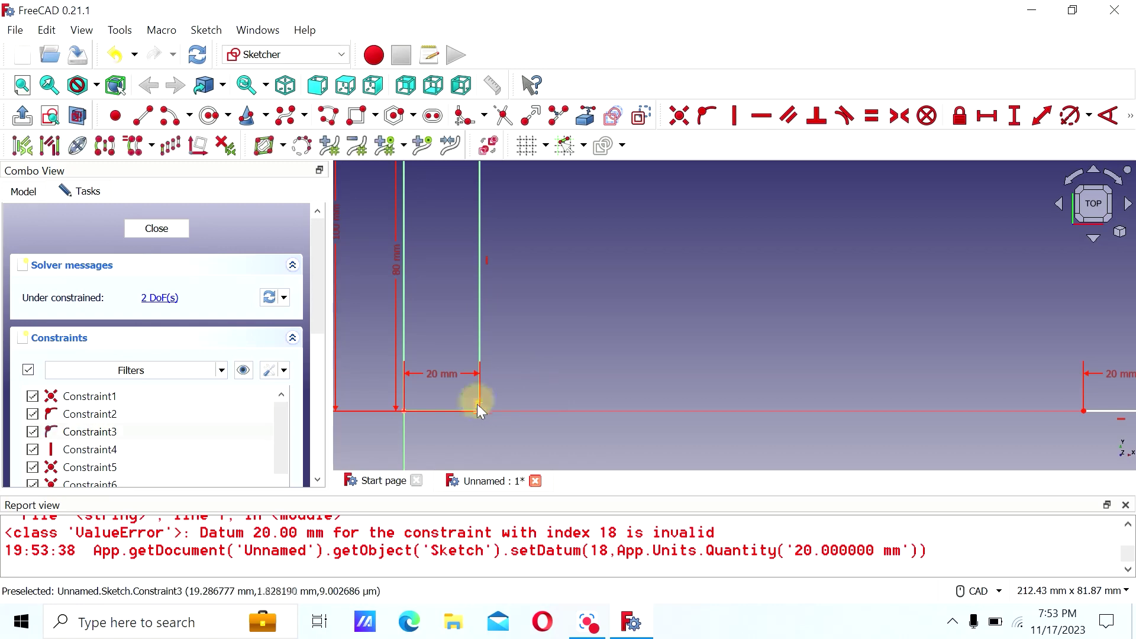
click(462, 428)
scroll(585, 350, down, 4)
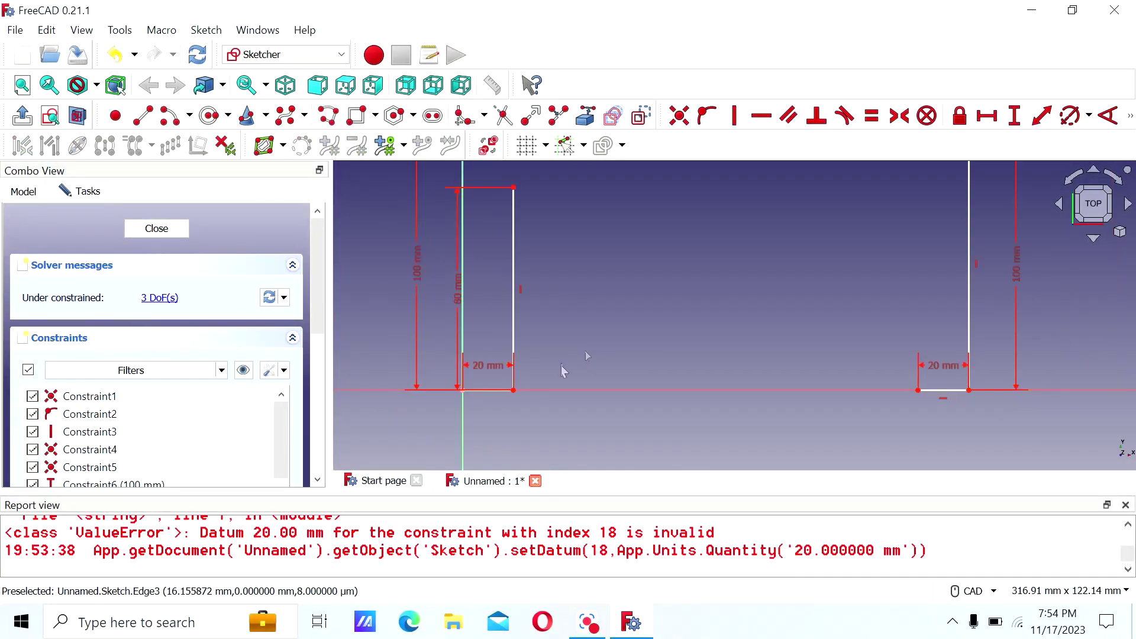
click(210, 116)
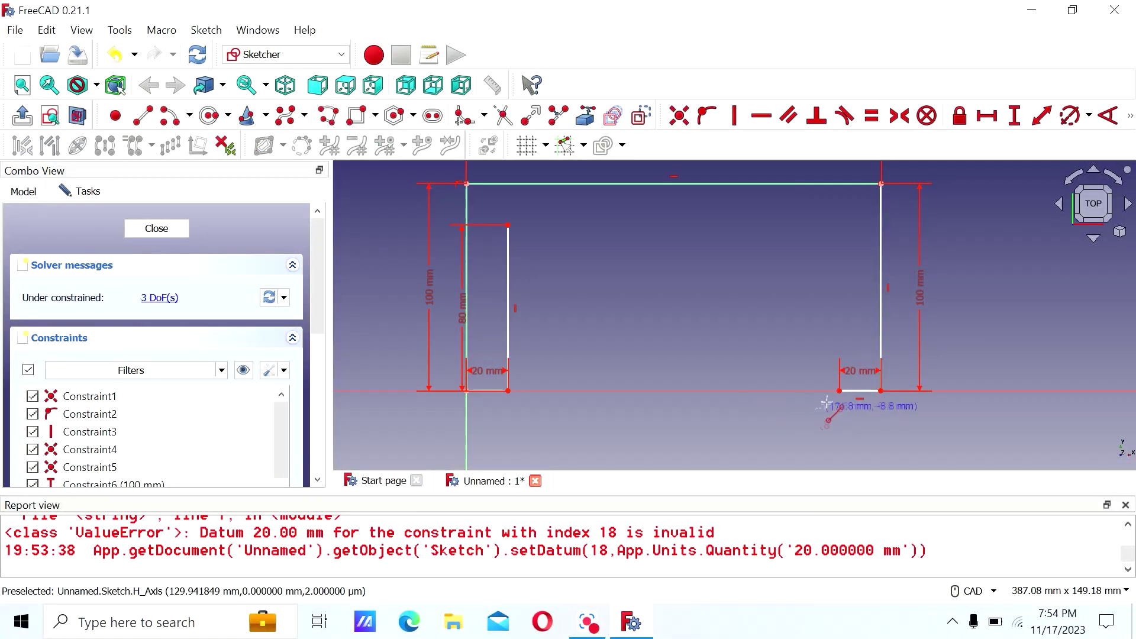
click(839, 390)
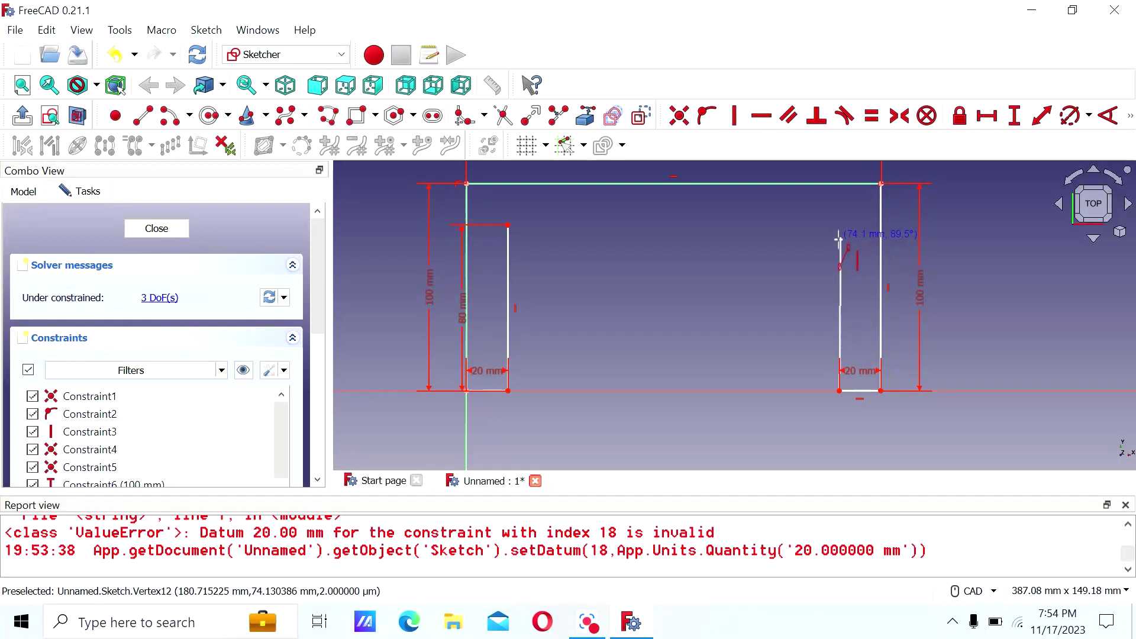
click(840, 238)
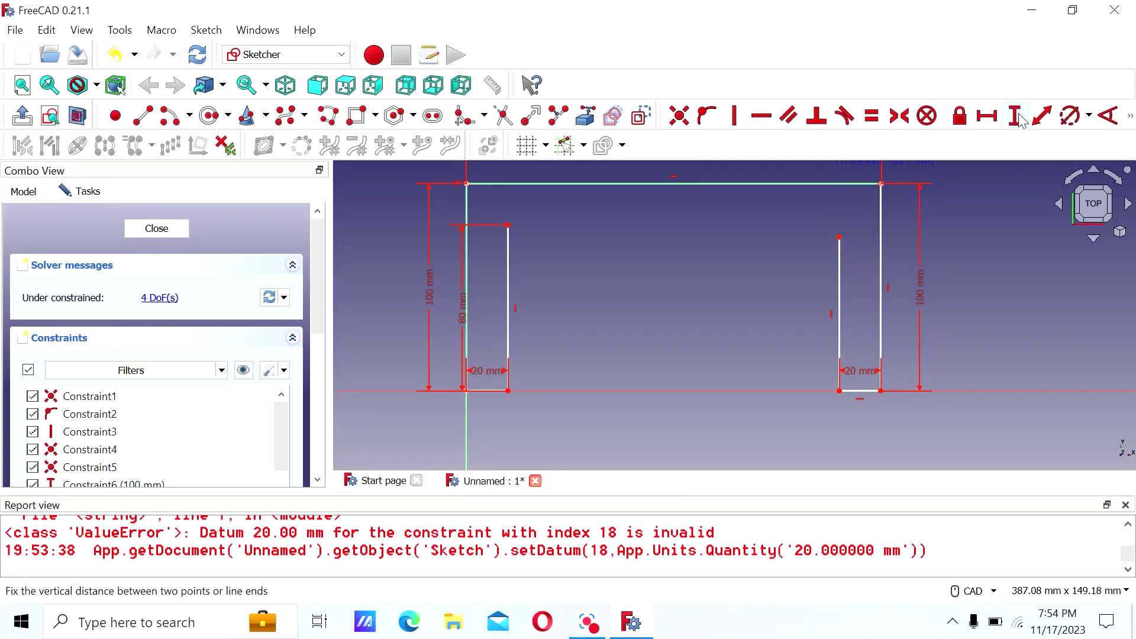
click(841, 320)
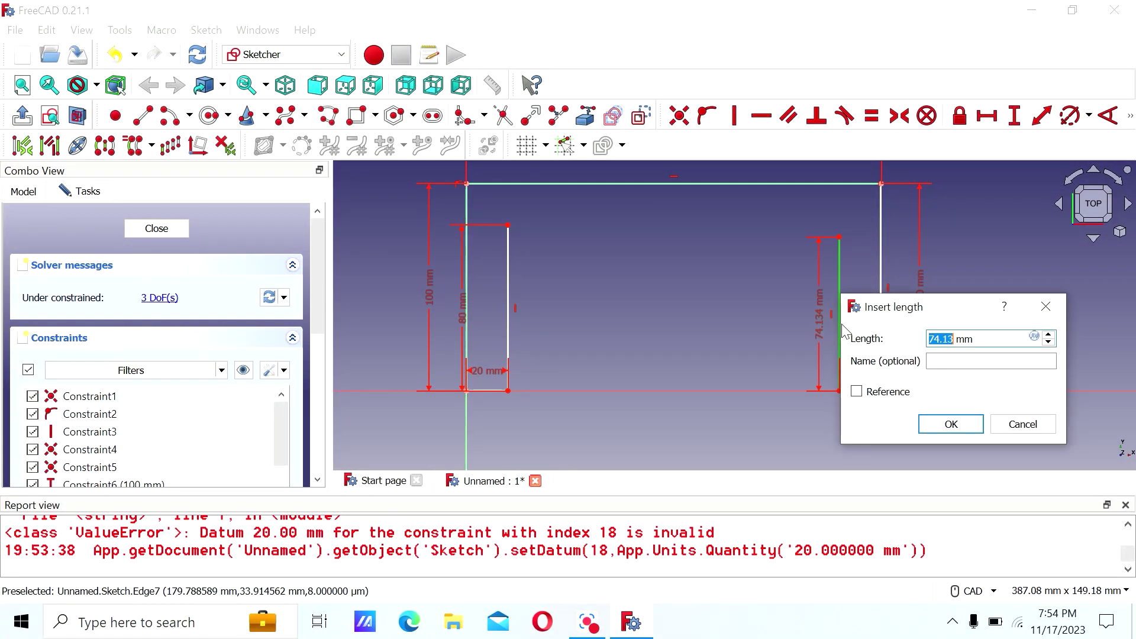
text(80)
key(Return)
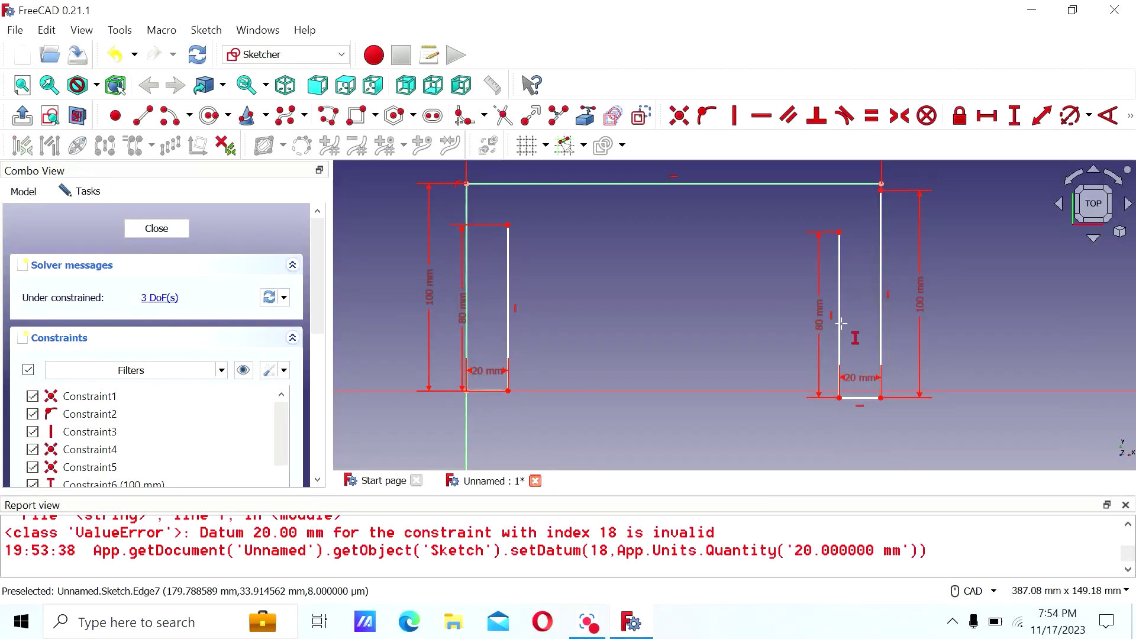
key(ctrl+z)
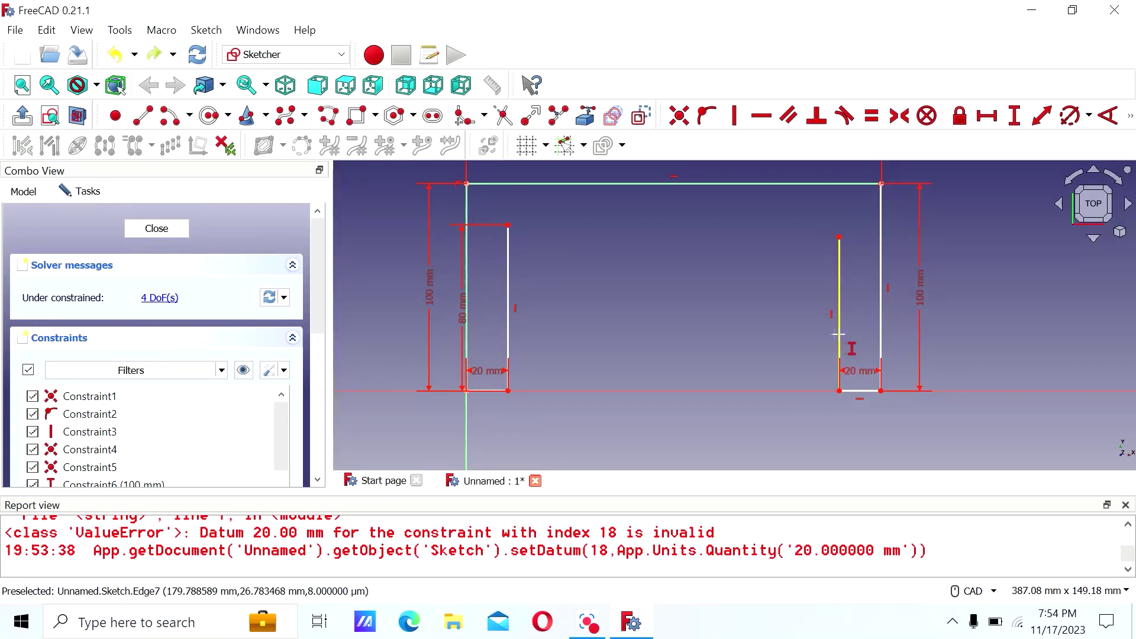
click(845, 250)
click(775, 248)
key(ctrl+z)
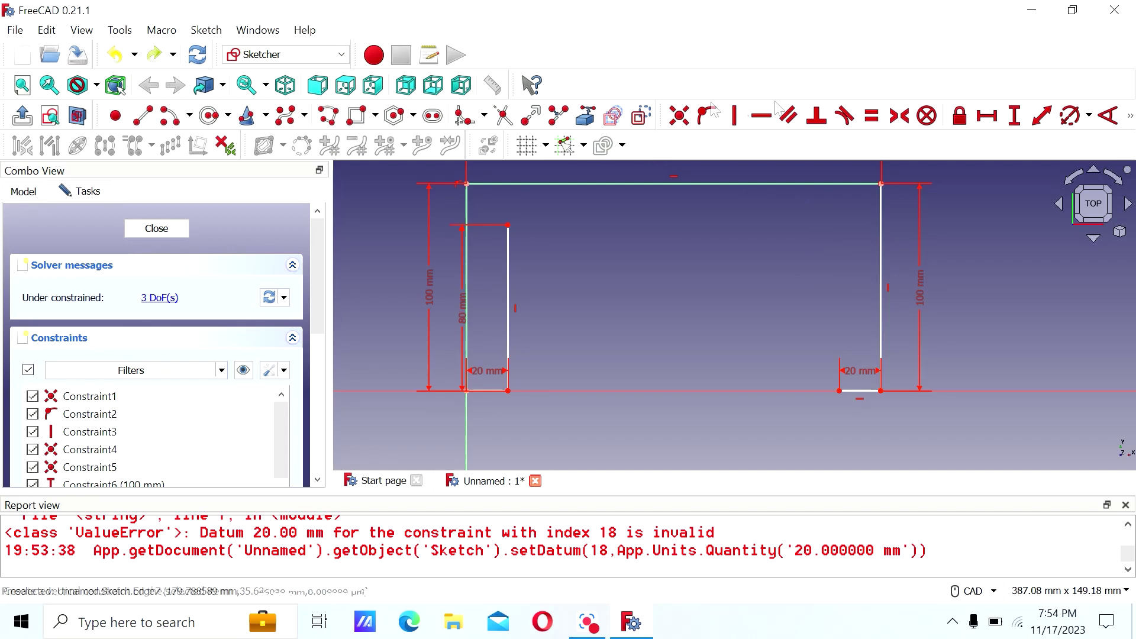
Draw a horizontal line right from the left inner edge's top and dimension it 140 mm.
click(143, 116)
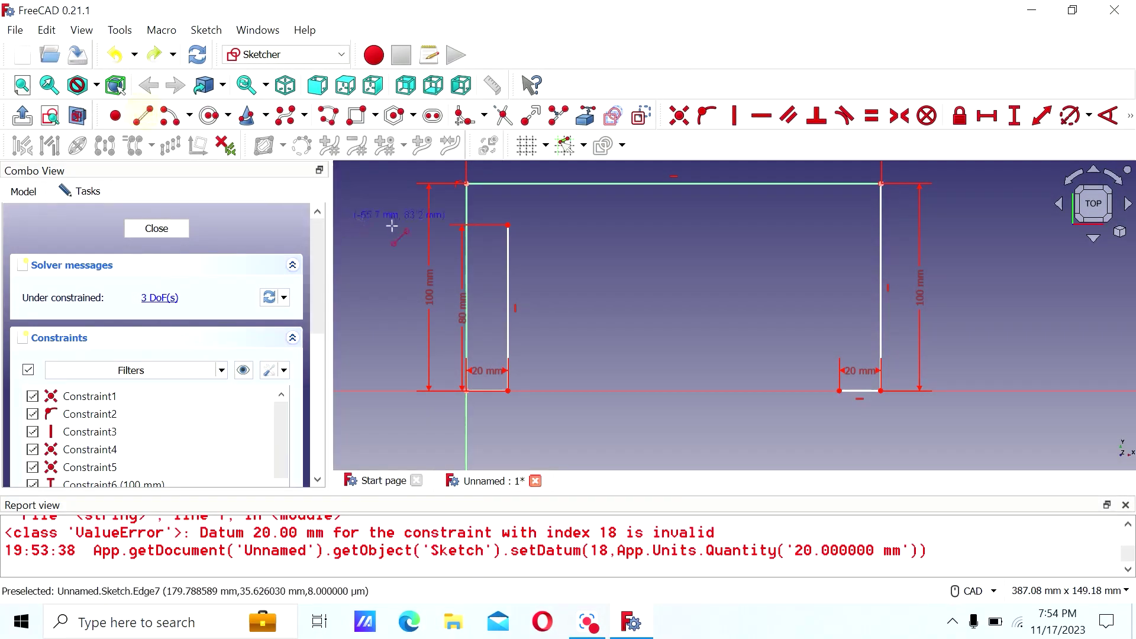
click(508, 225)
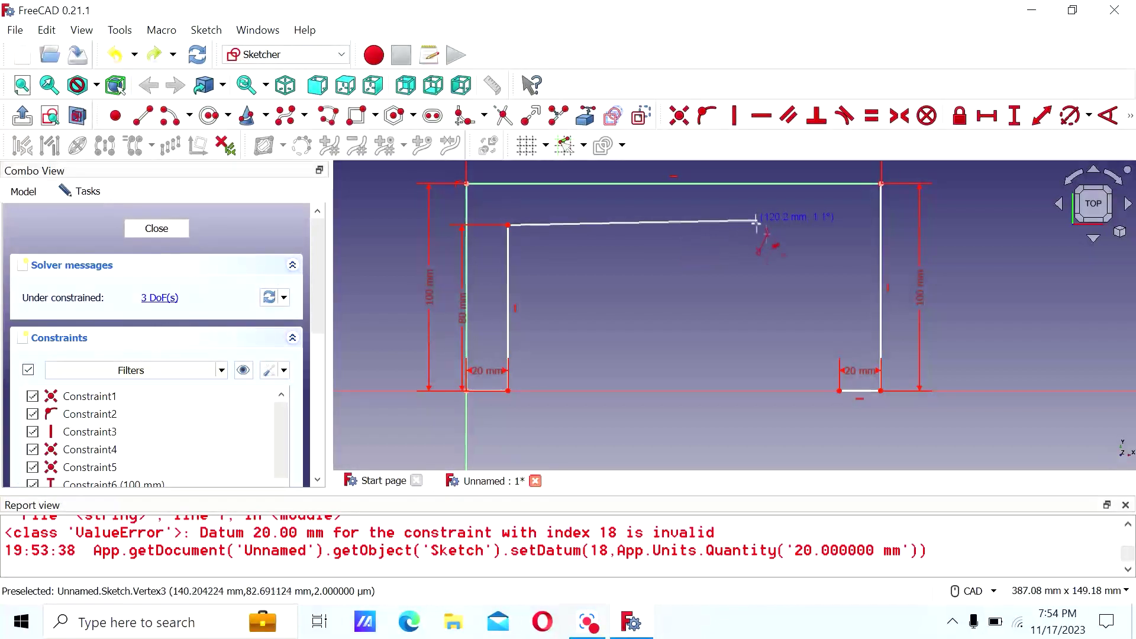
click(832, 225)
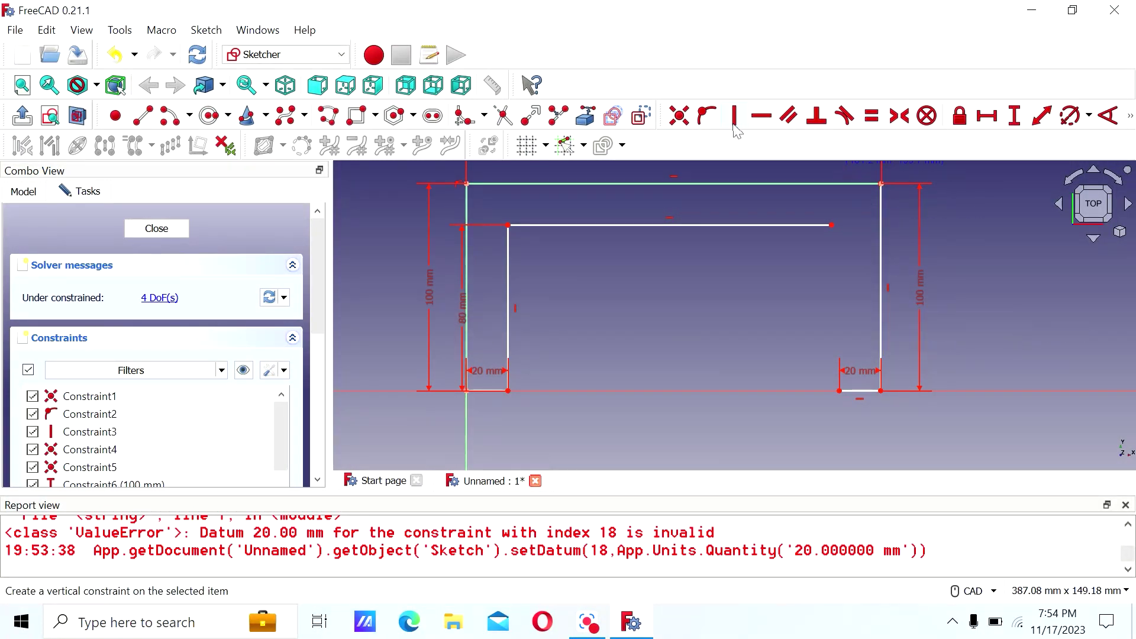
click(731, 226)
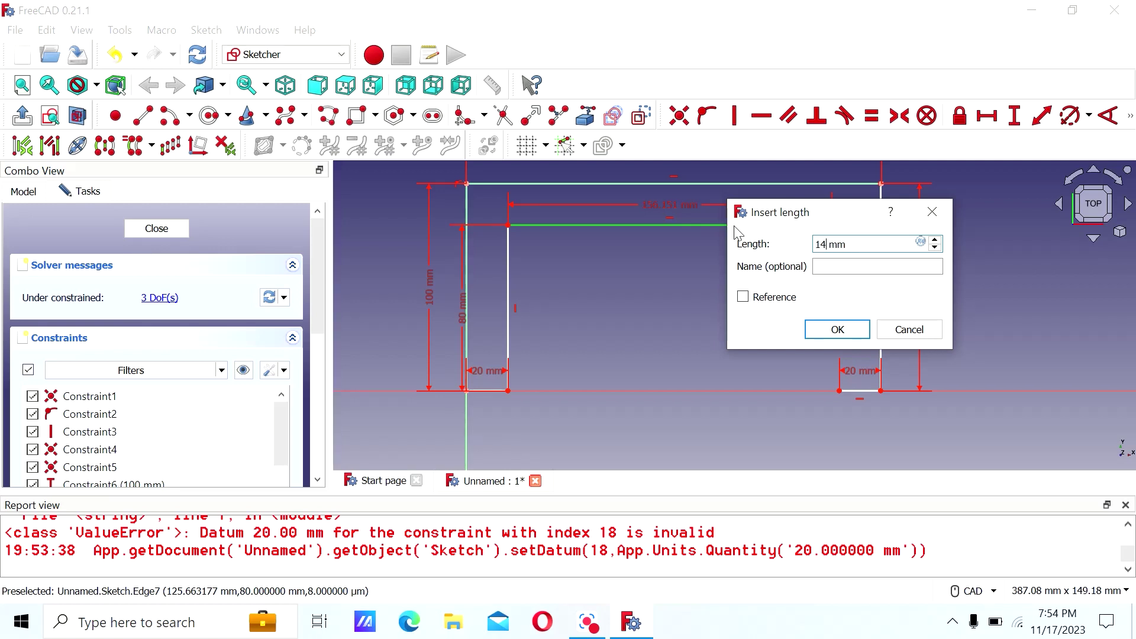
key(Return)
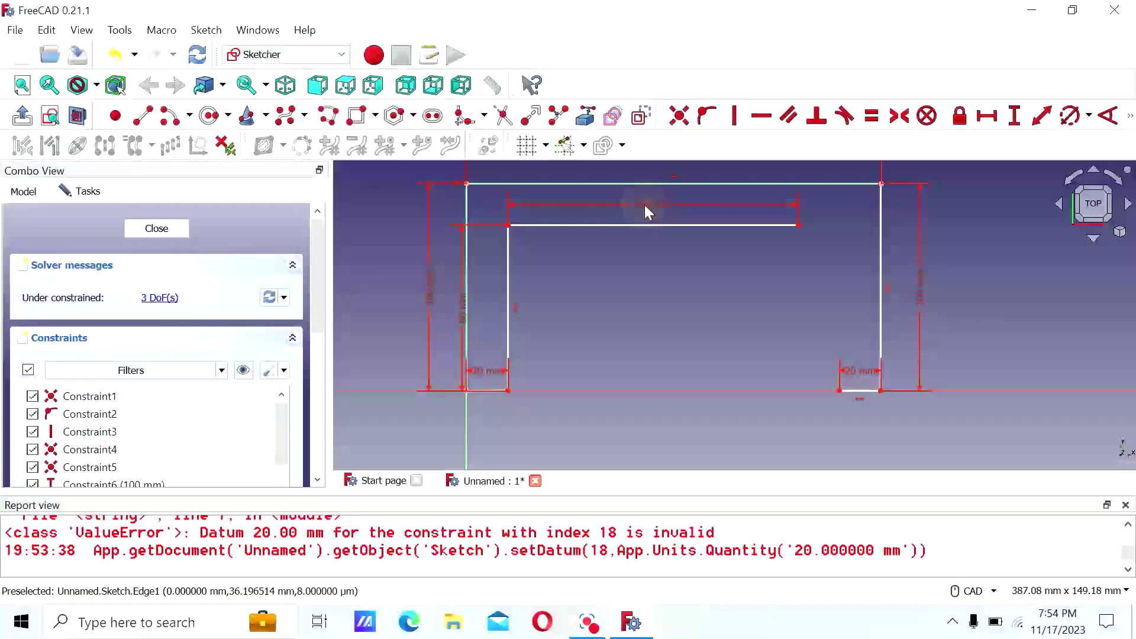
Reopen the sketch and change the inner top line's 140 mm dimension to 160 mm.
key(Escape)
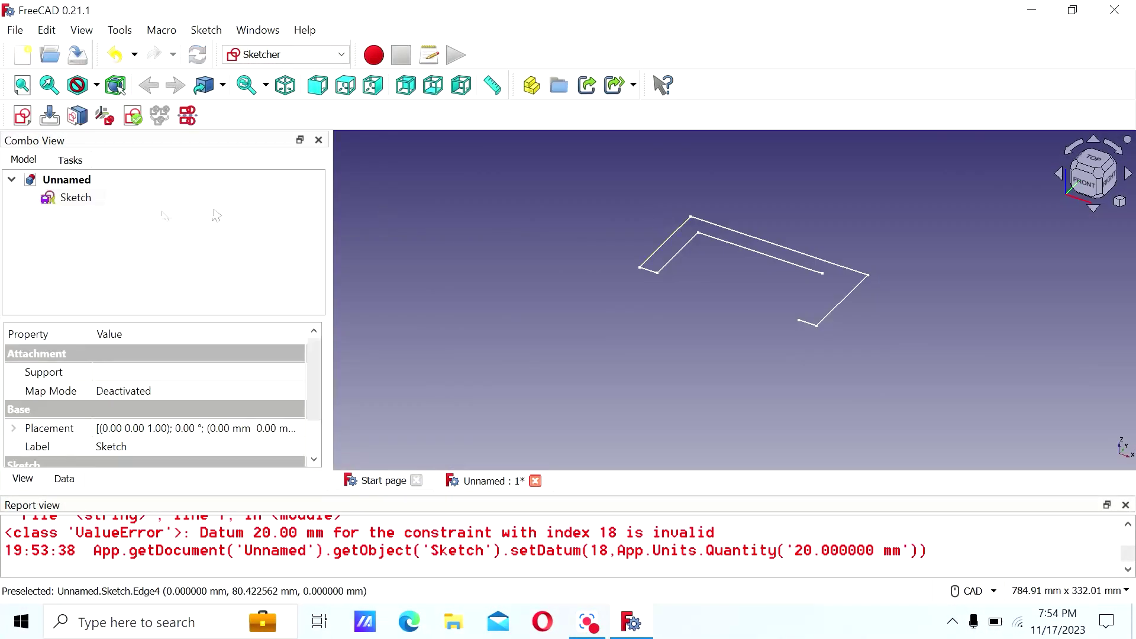
double_click(77, 197)
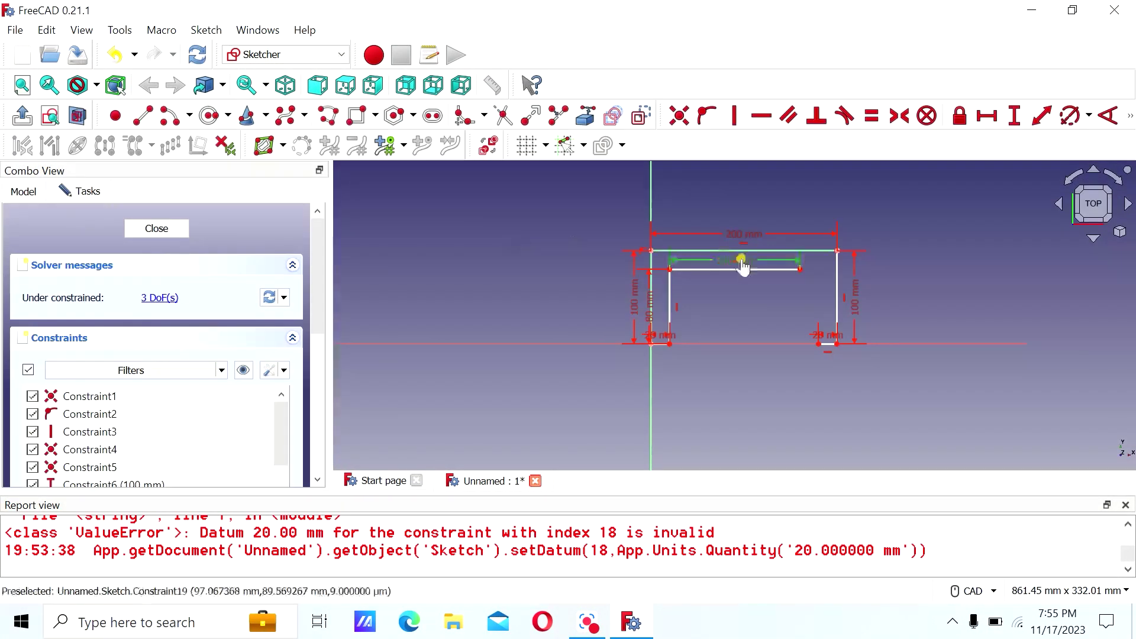
double_click(726, 271)
text(160)
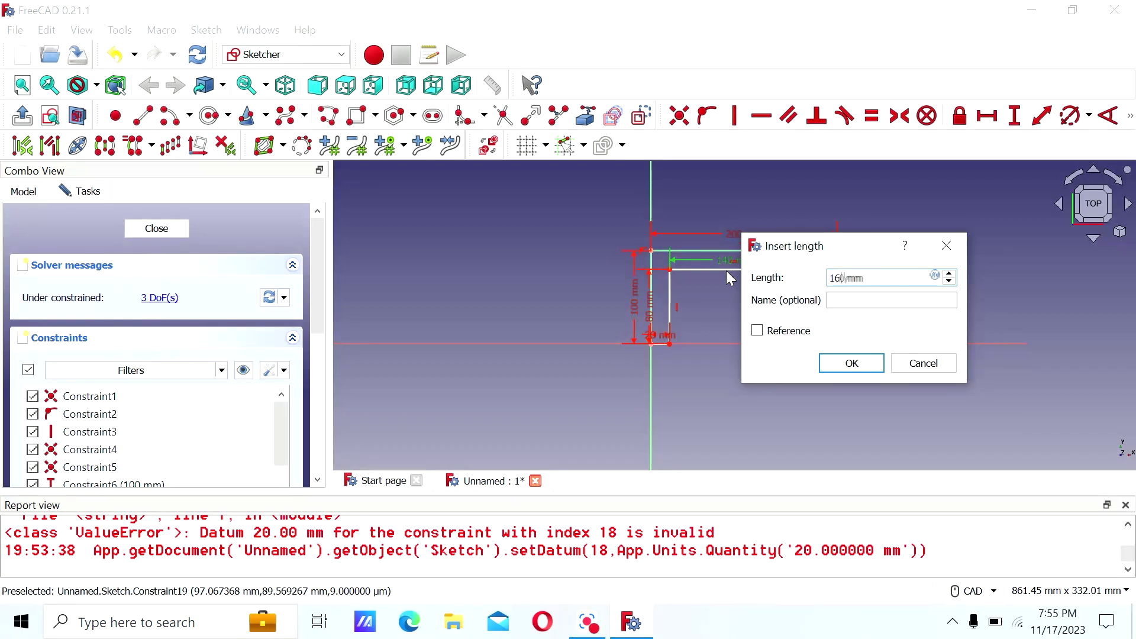
key(Return)
scroll(832, 298, up, 3)
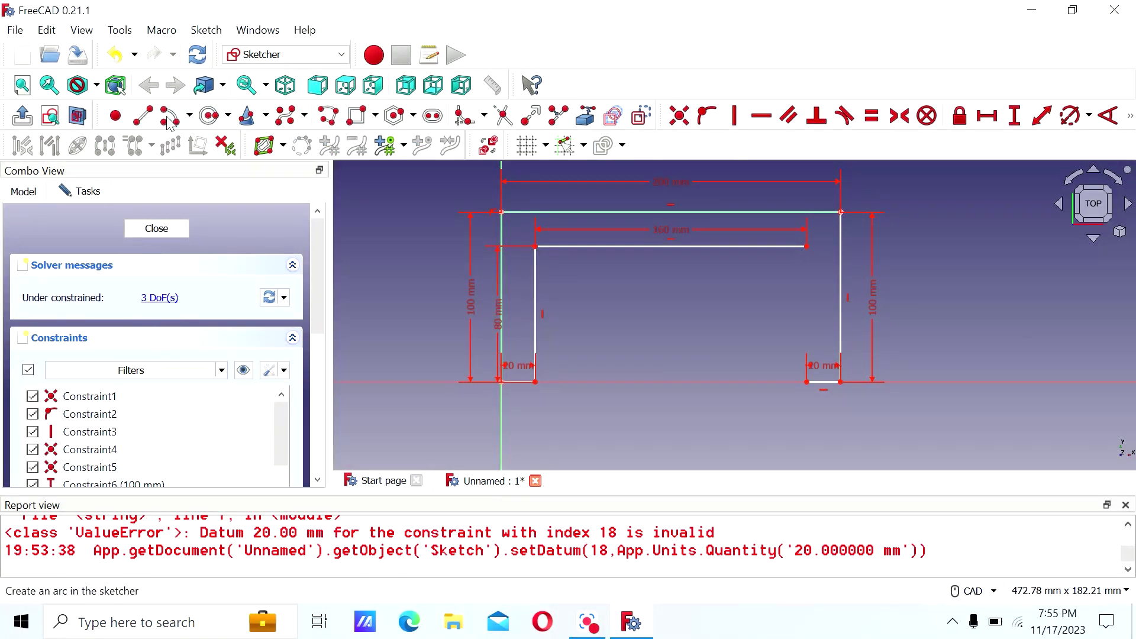
Draw the right inner vertical edge down to the right foot's corner and close the sketch.
click(143, 116)
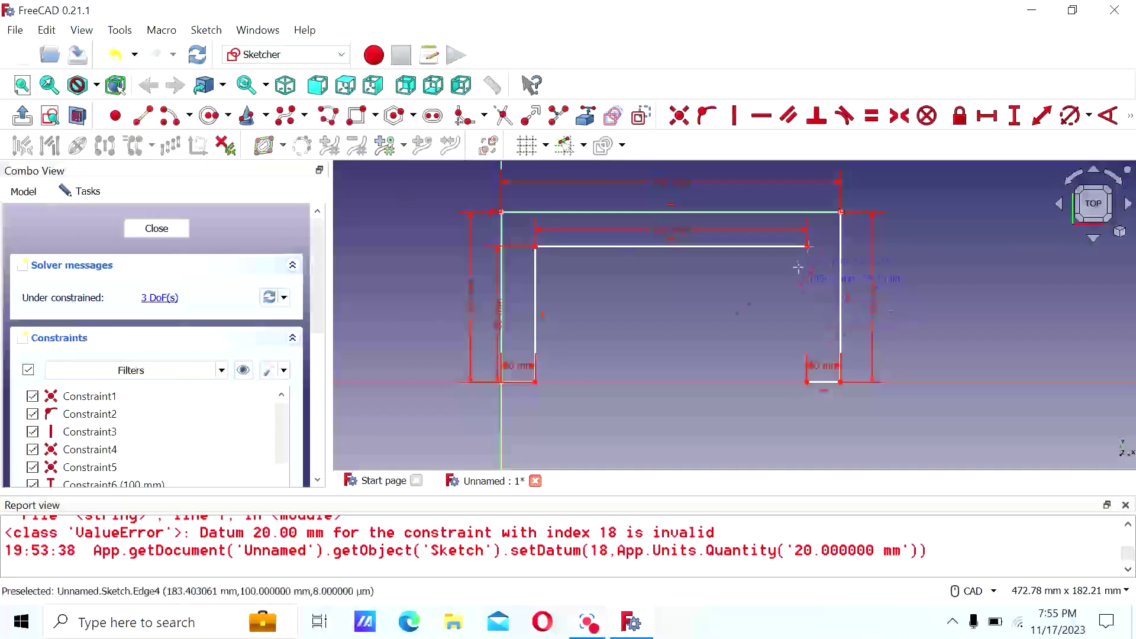
click(806, 246)
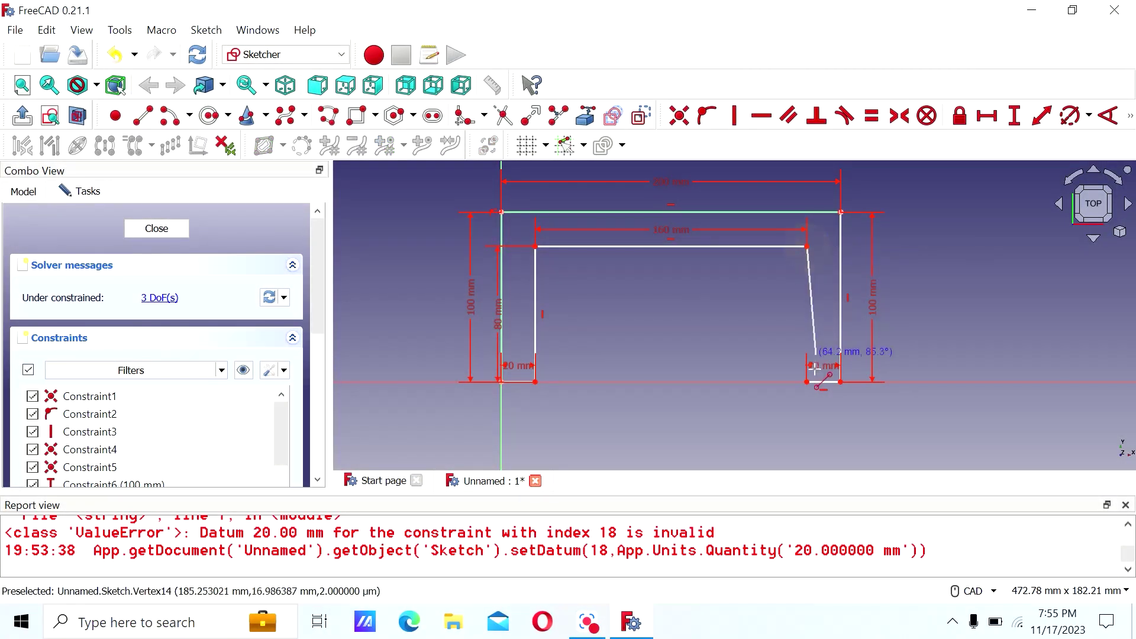
click(805, 383)
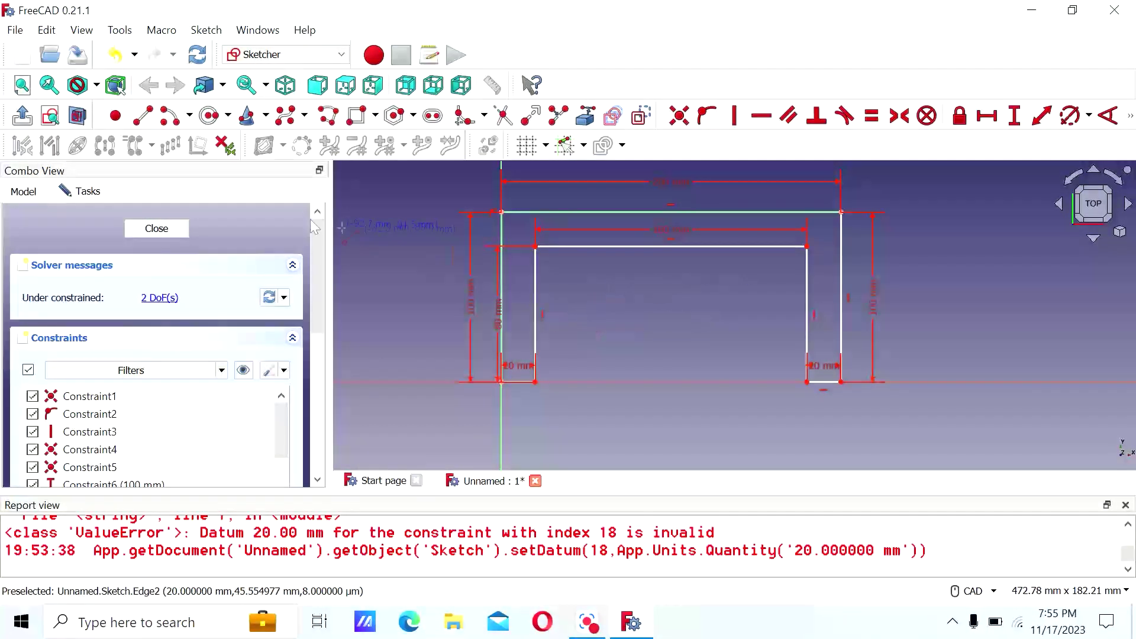
click(156, 229)
scroll(772, 293, up, 8)
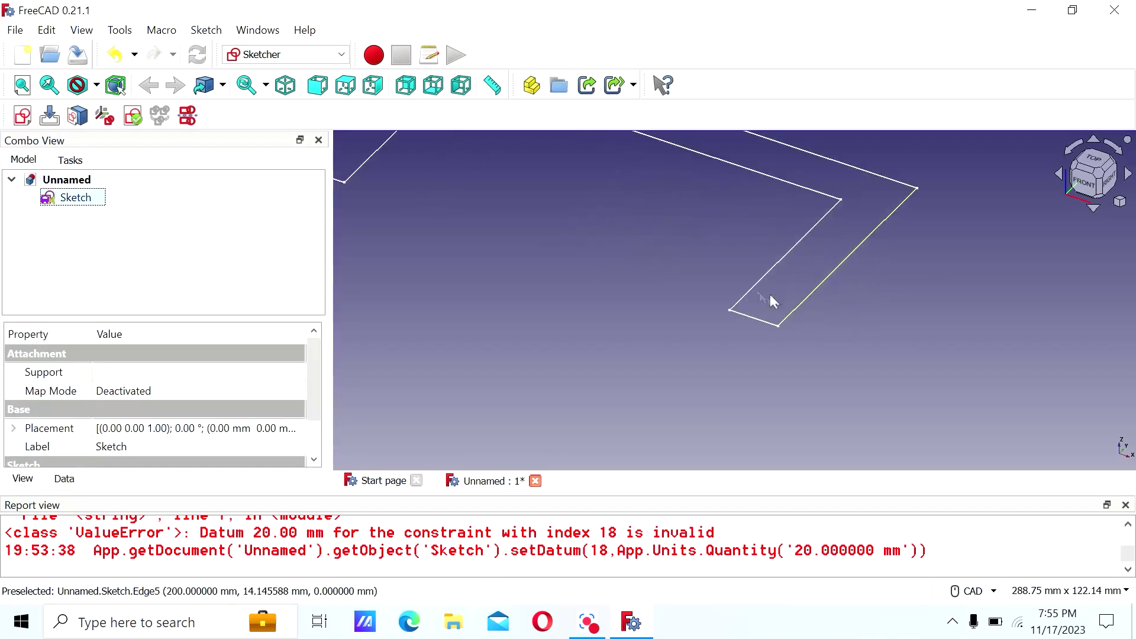
scroll(756, 290, down, 7)
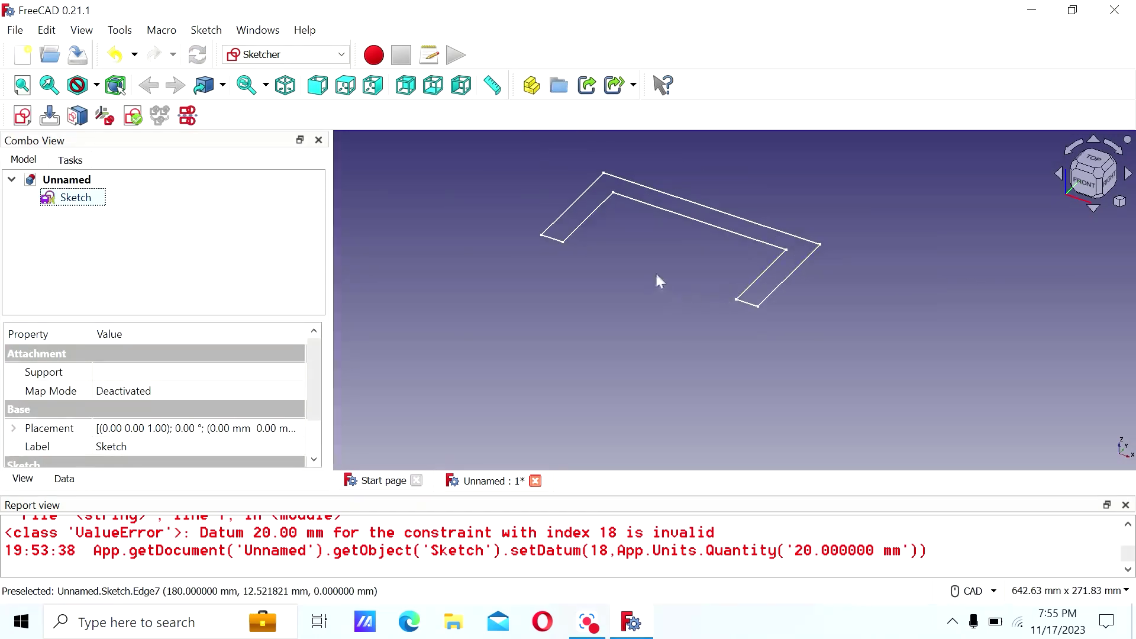
scroll(603, 211, up, 6)
scroll(608, 212, down, 5)
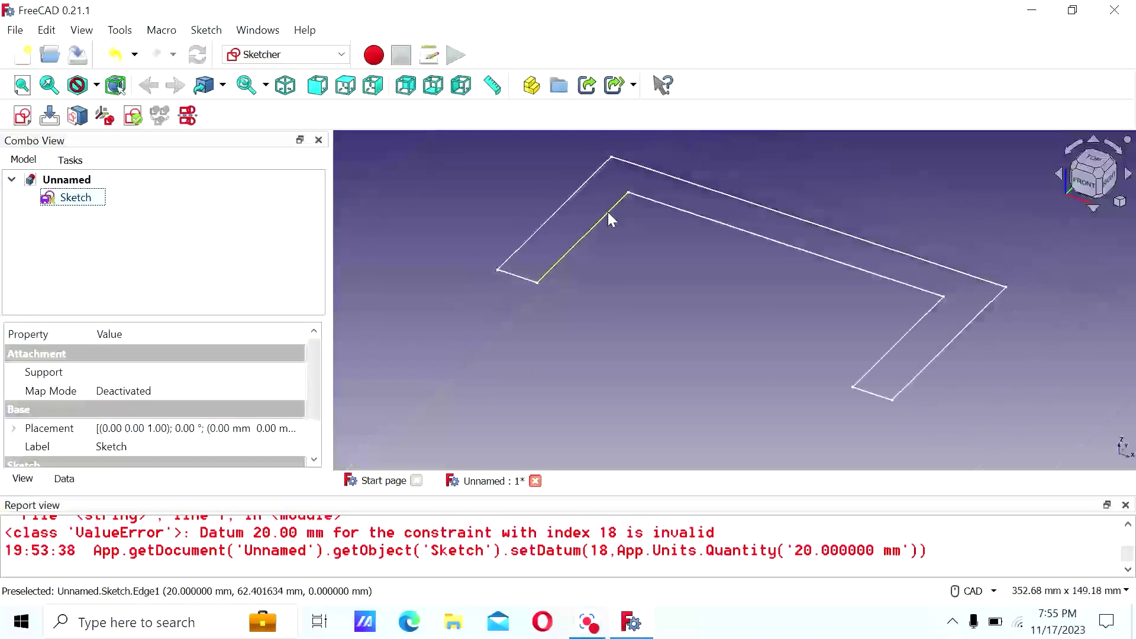
click(269, 55)
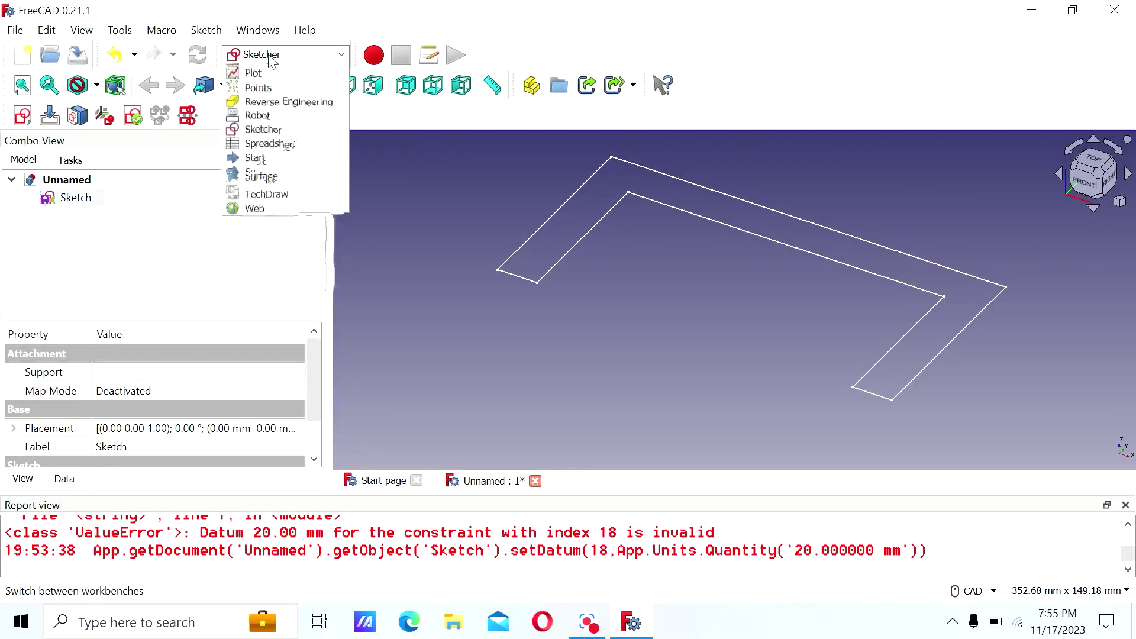
click(289, 187)
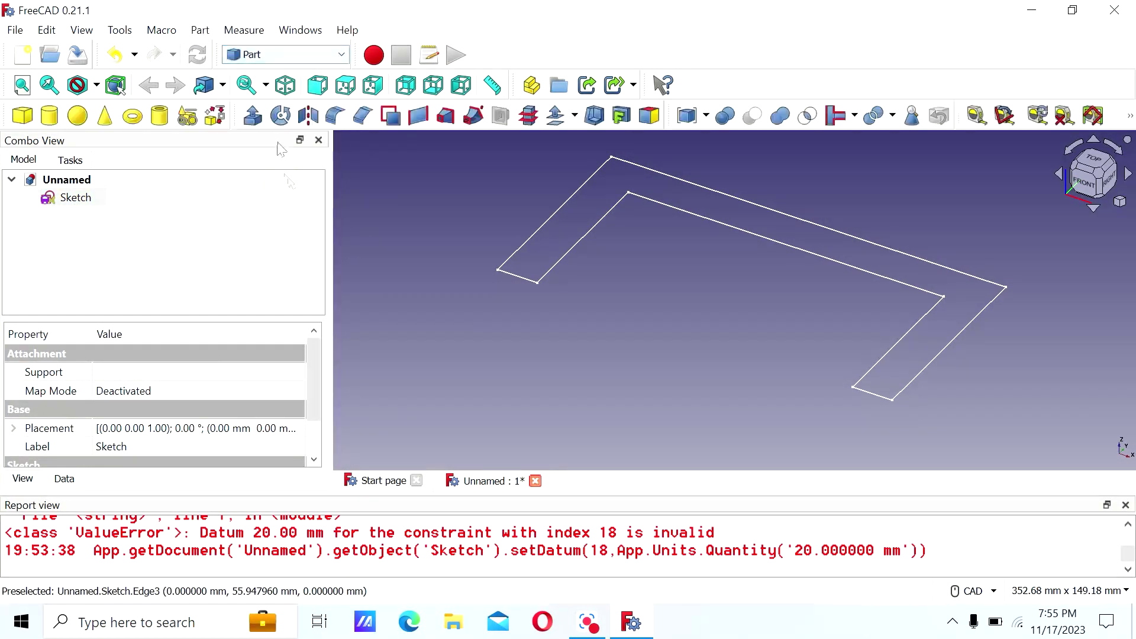
click(254, 116)
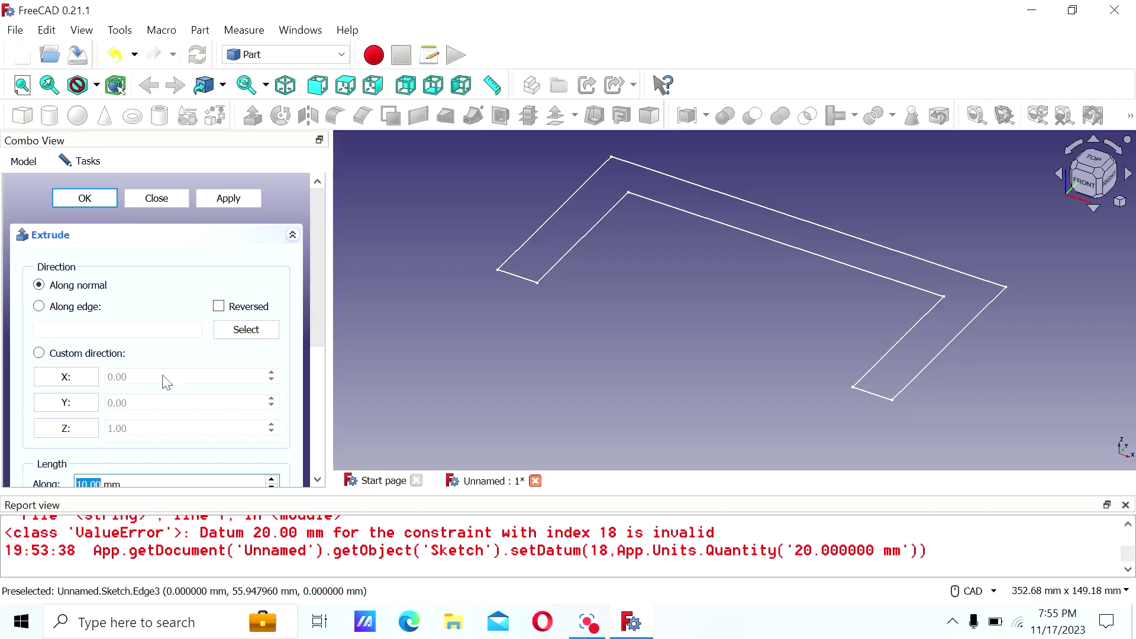
scroll(157, 390, down, 2)
text(100)
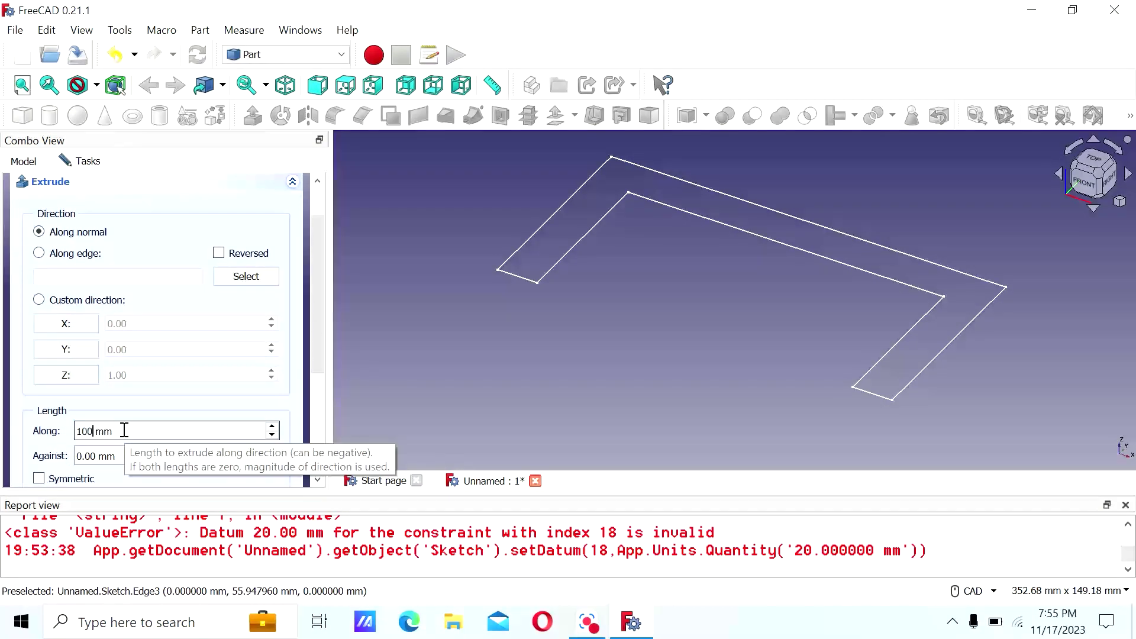
key(Return)
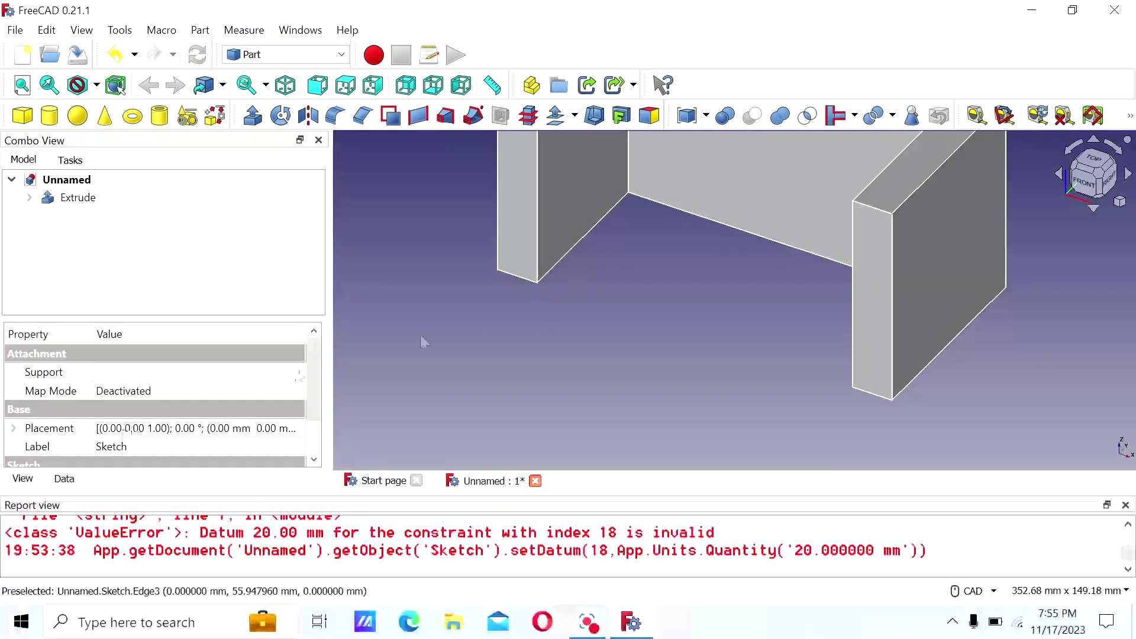
scroll(790, 318, down, 4)
scroll(827, 332, down, 1)
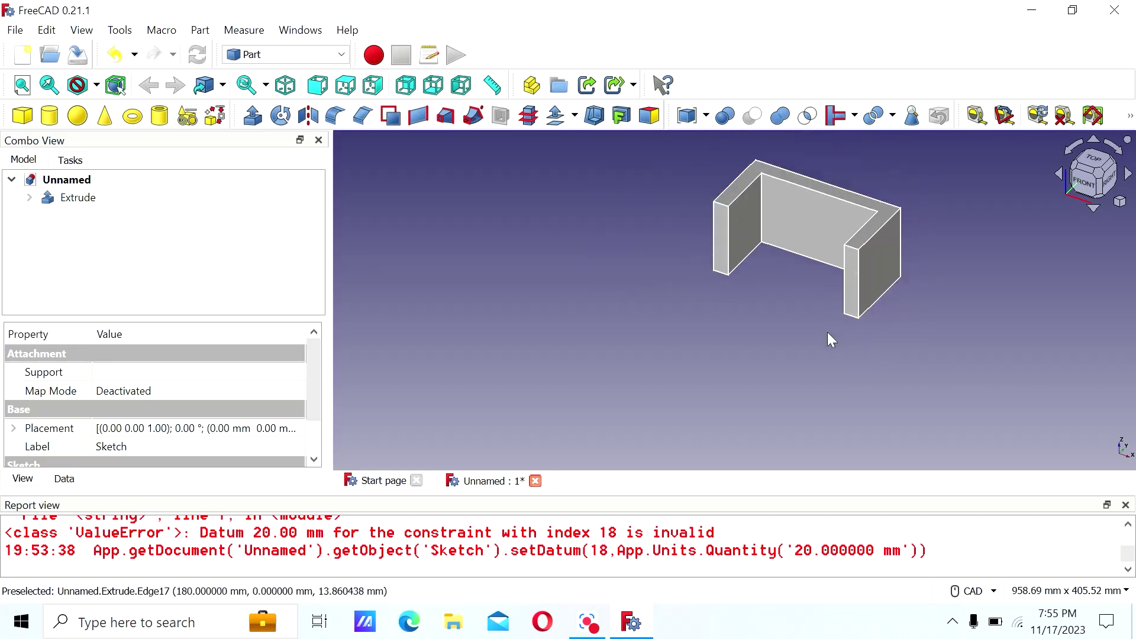
scroll(829, 296, up, 2)
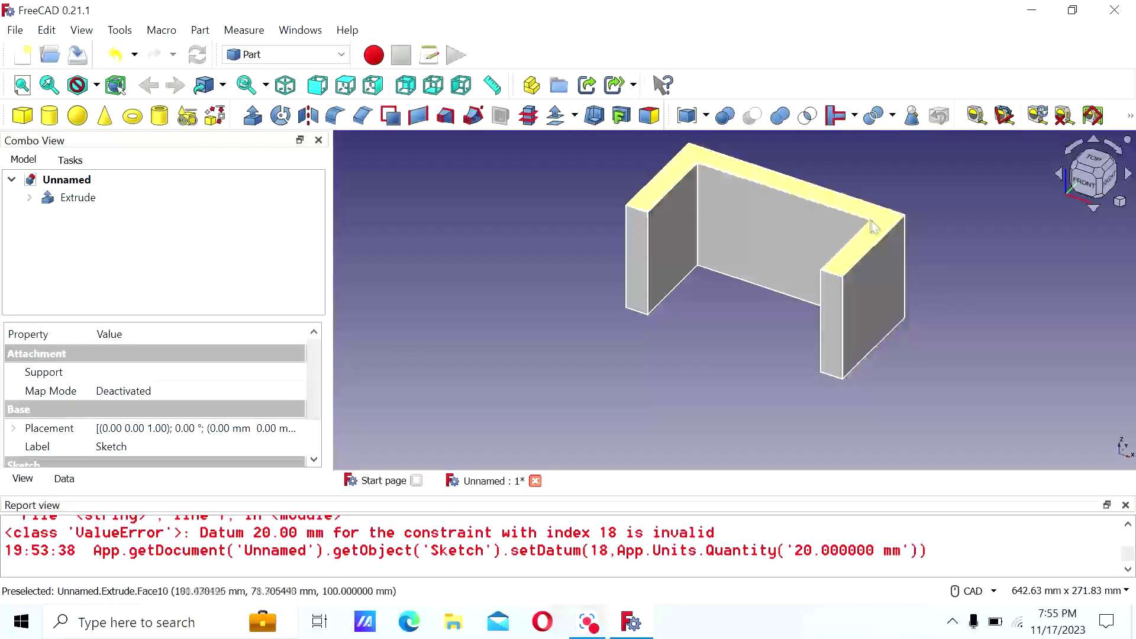
scroll(871, 219, up, 2)
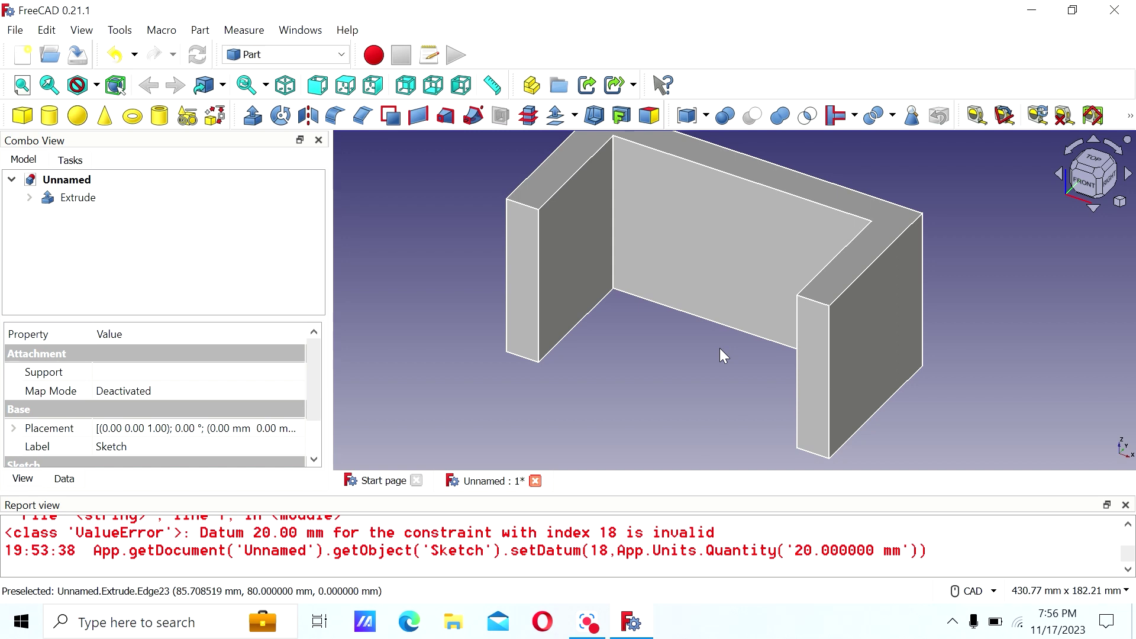
Zoom around the extruded U-solid and open the workbench dropdown currently showing Part.
scroll(721, 347, down, 4)
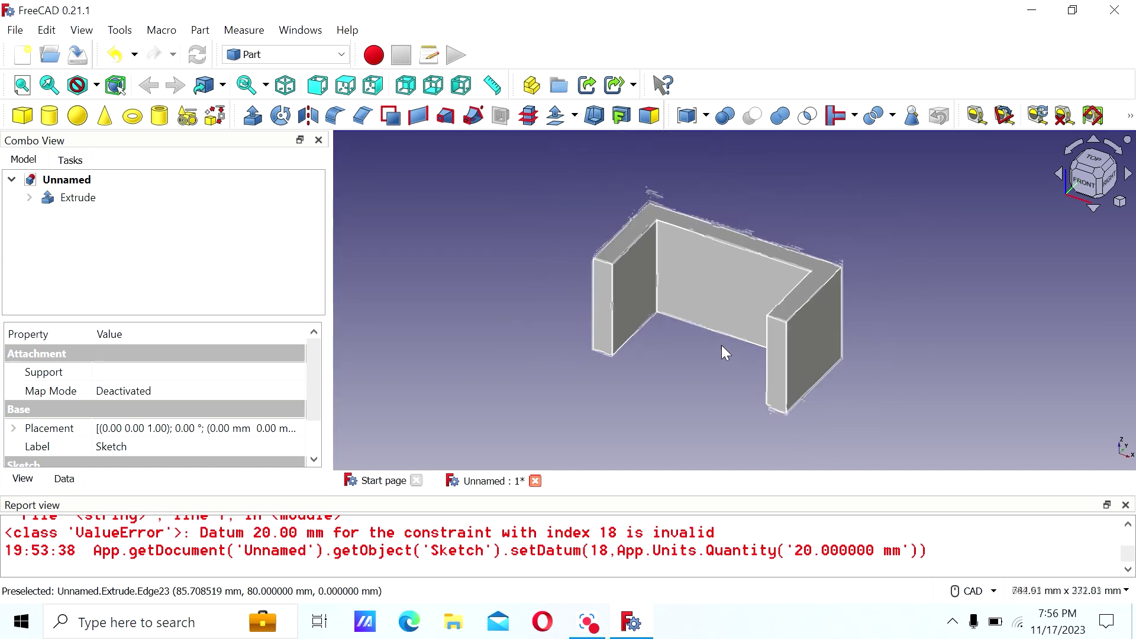
scroll(438, 243, up, 1)
scroll(438, 243, down, 1)
scroll(914, 243, up, 1)
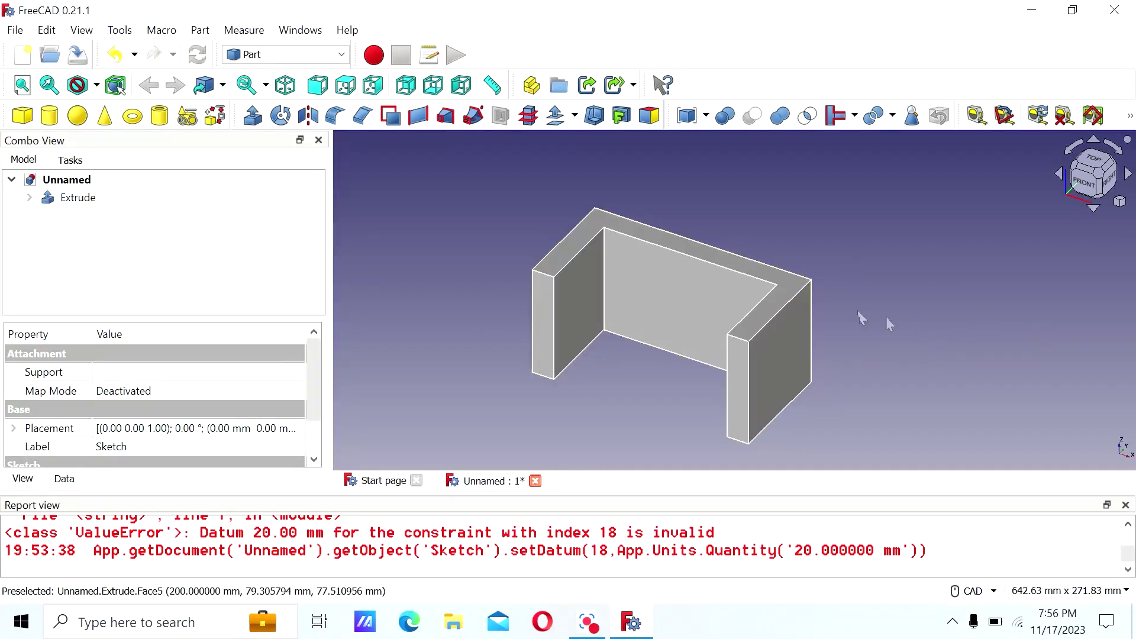
click(296, 55)
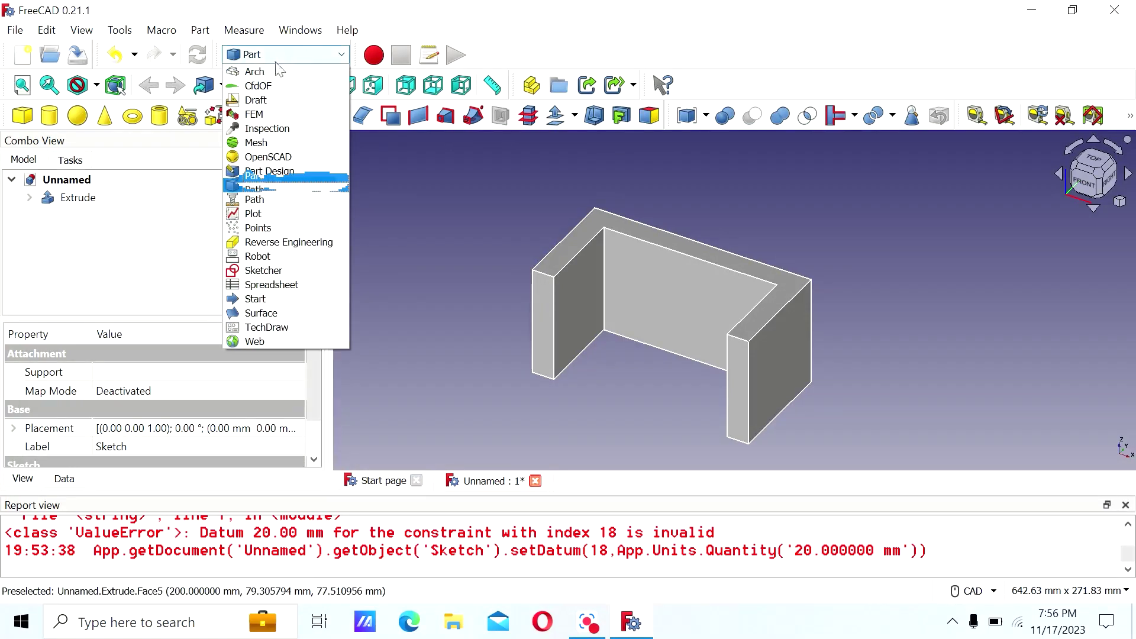
Activate FEM, add an Analysis with SolverCcxTools, and open the FEM material for solid panel.
click(254, 114)
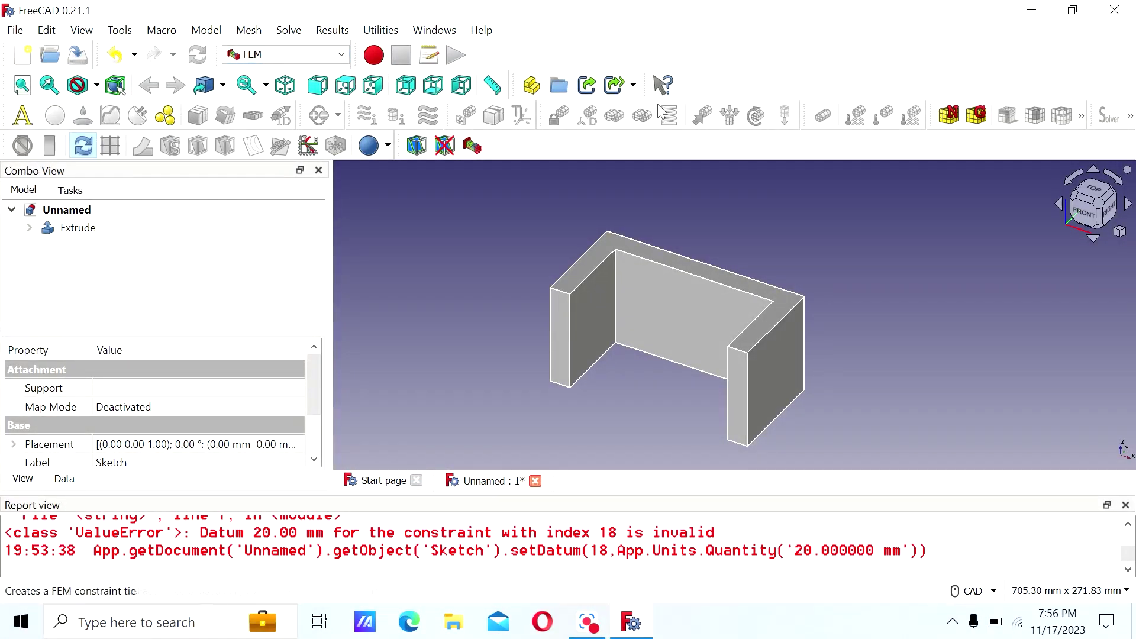
click(21, 123)
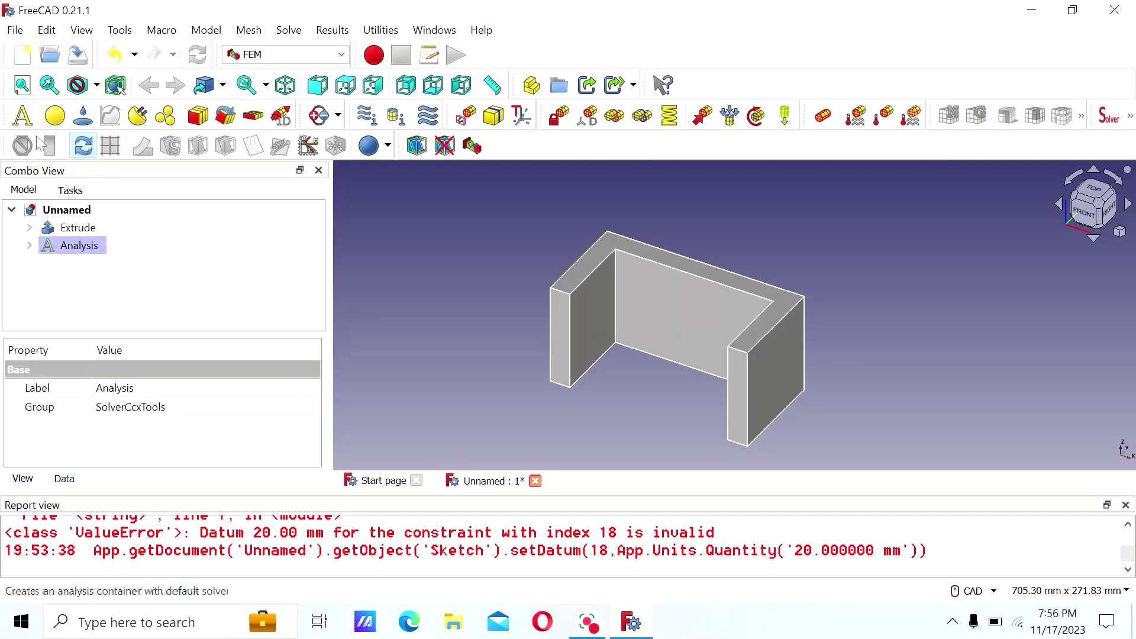
click(29, 245)
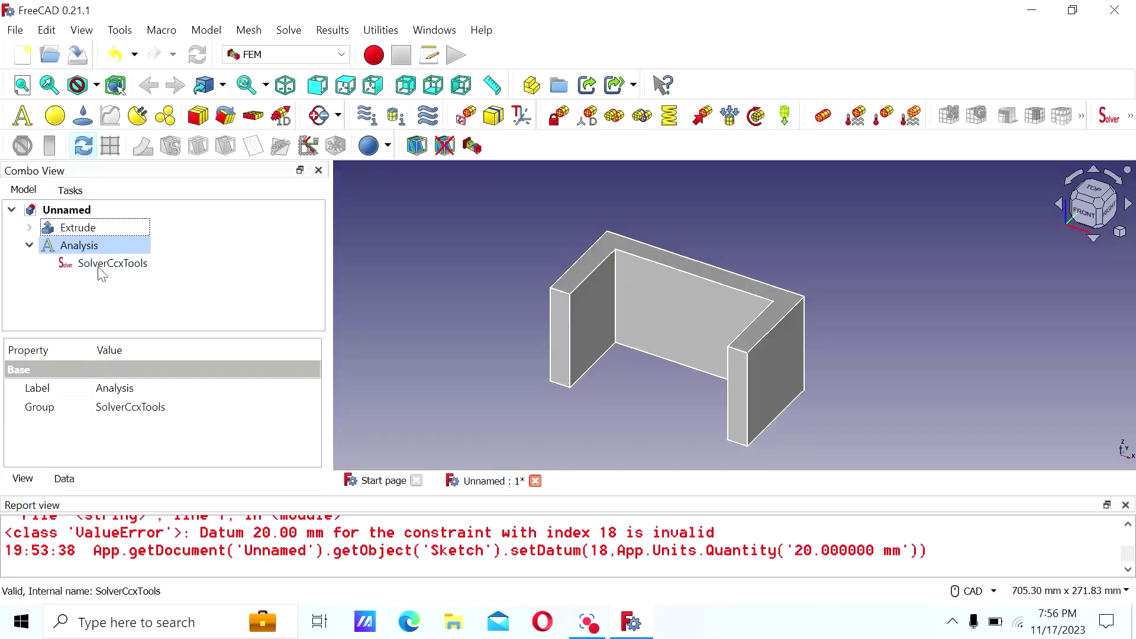
click(54, 117)
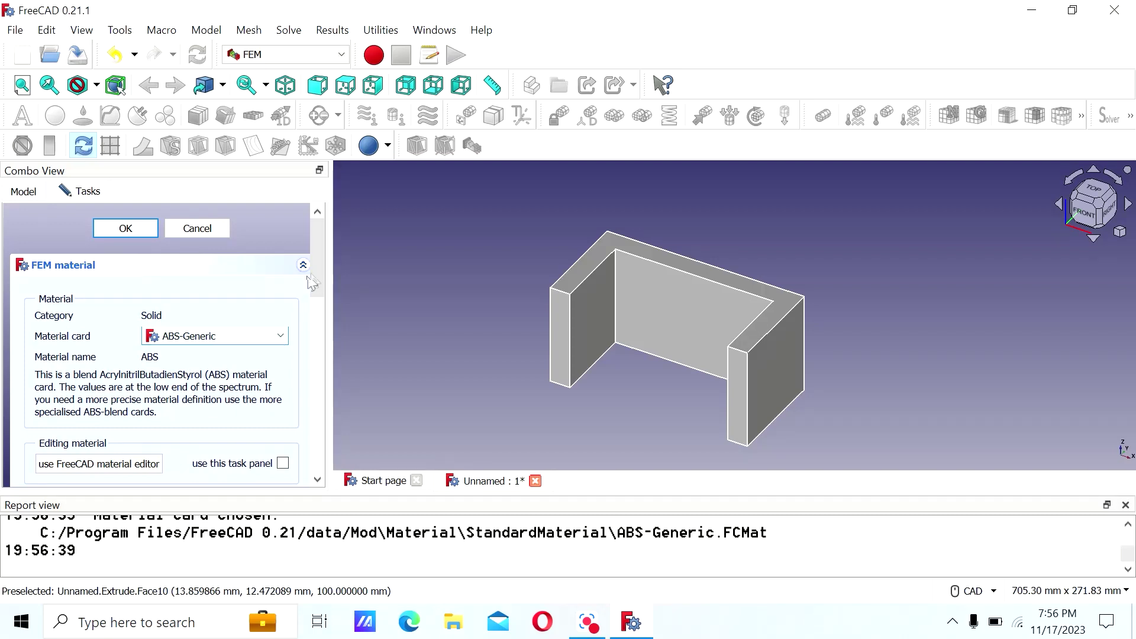
Select ABS-Generic from the material card list in the FEM material panel.
mouse_move(318, 265)
mouse_down()
mouse_move(319, 324)
mouse_move(317, 267)
mouse_up()
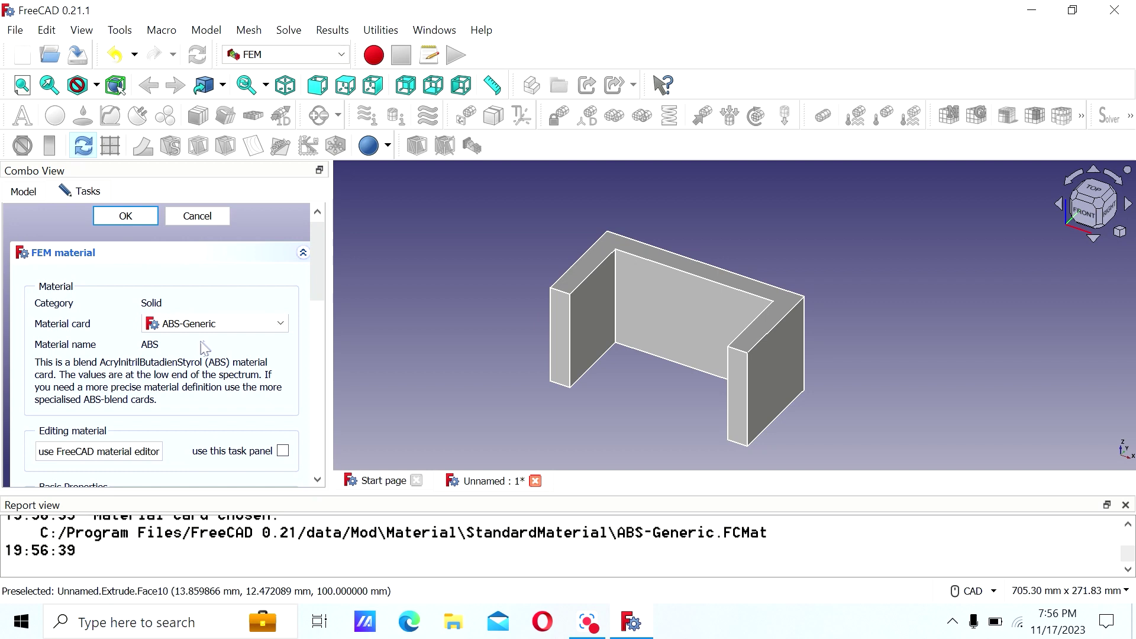
drag(313, 275, 317, 342)
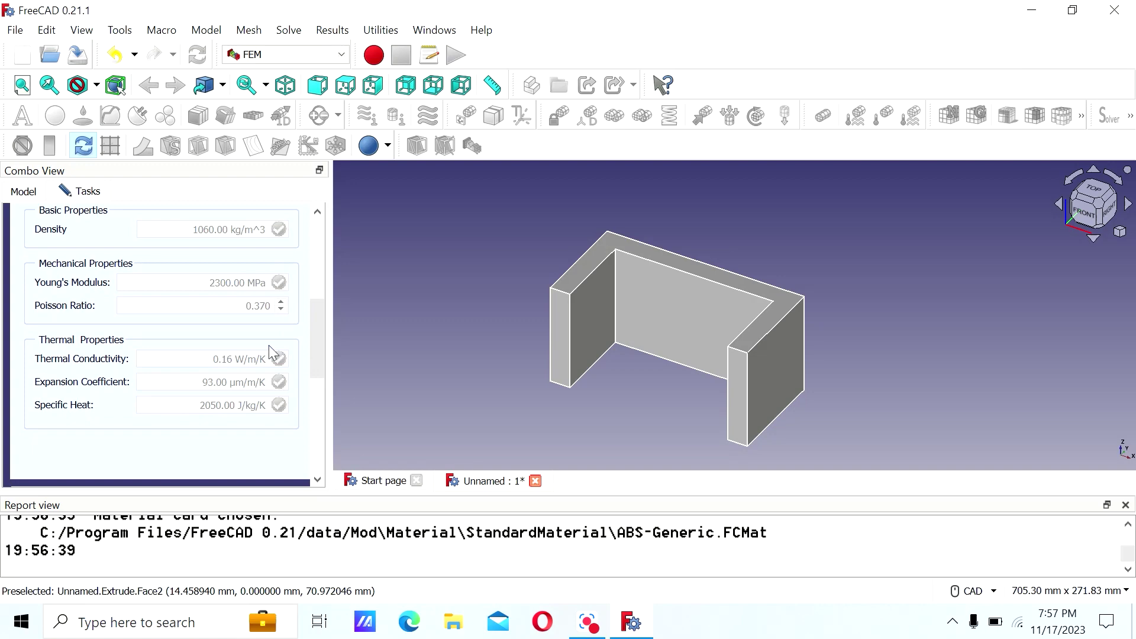
scroll(272, 352, down, 5)
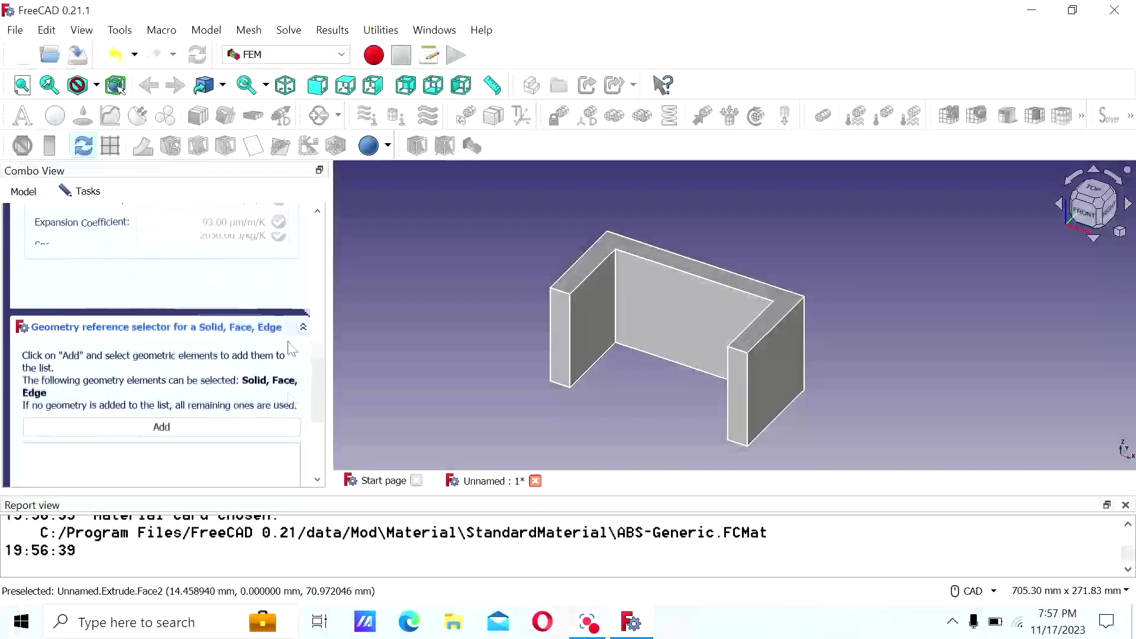
scroll(291, 352, up, 5)
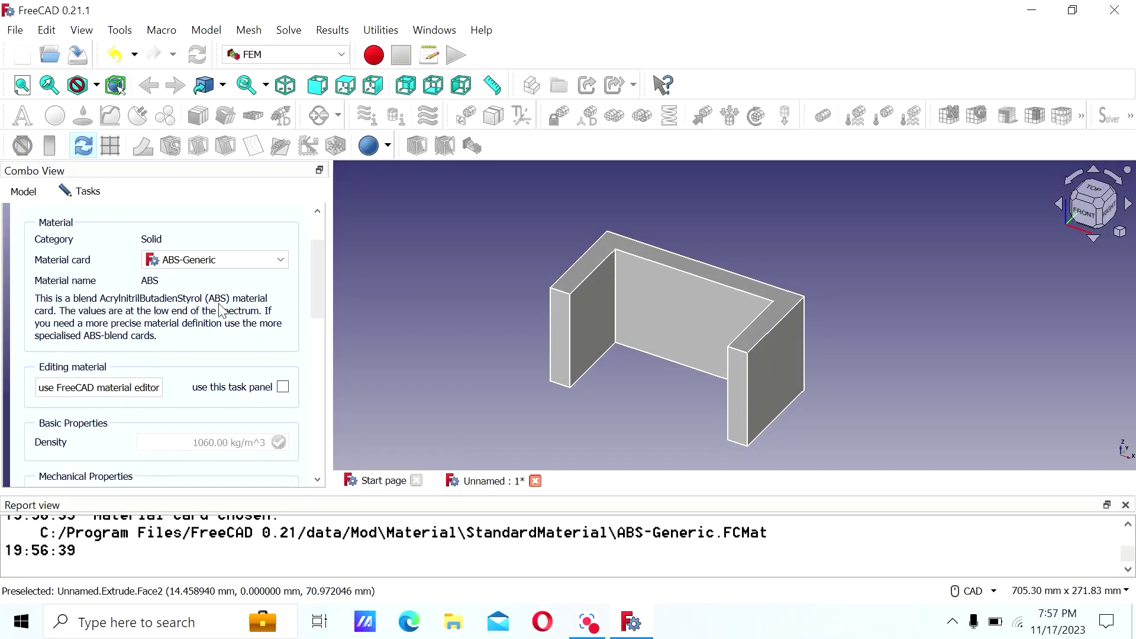
scroll(225, 309, up, 1)
scroll(220, 311, down, 6)
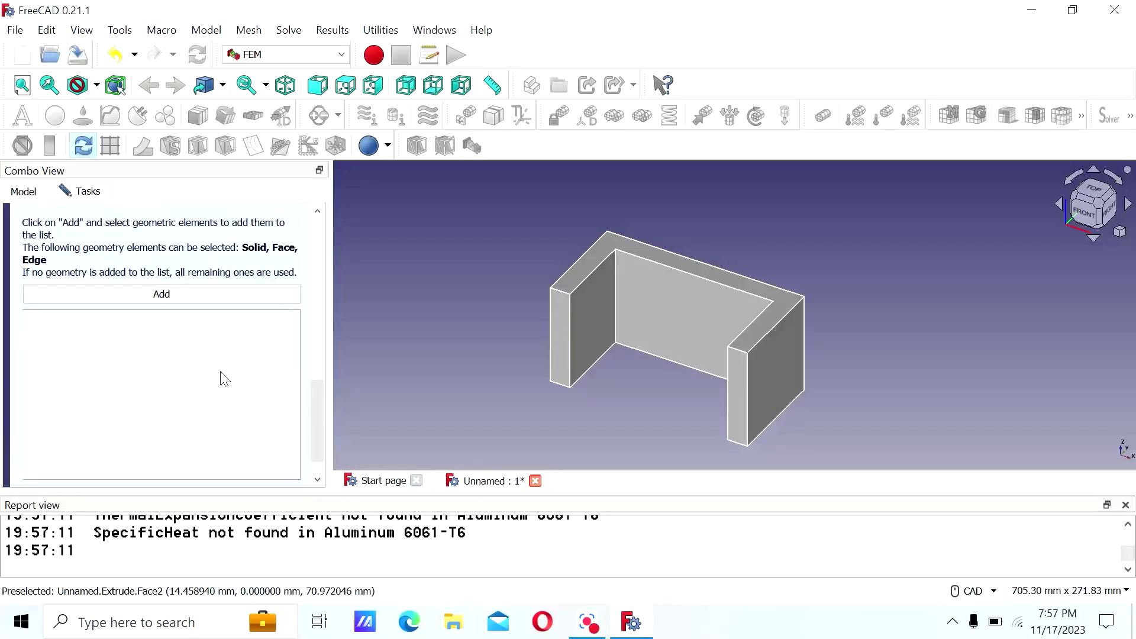
scroll(225, 380, down, 1)
scroll(213, 388, up, 10)
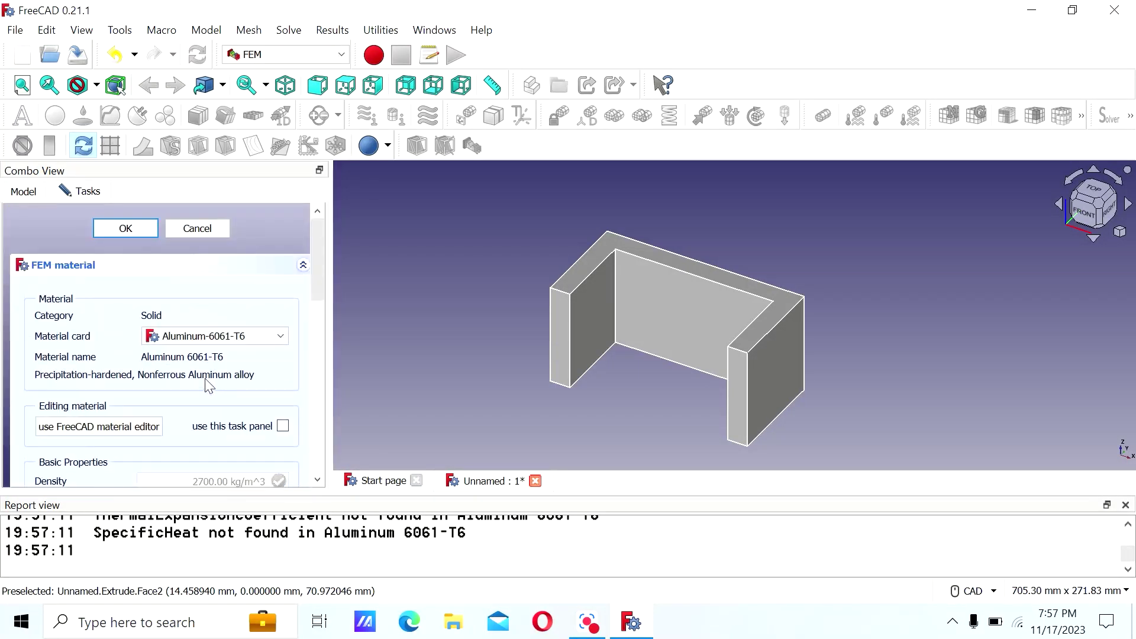
click(266, 336)
drag(281, 359, 284, 474)
scroll(237, 417, up, 8)
scroll(232, 417, up, 12)
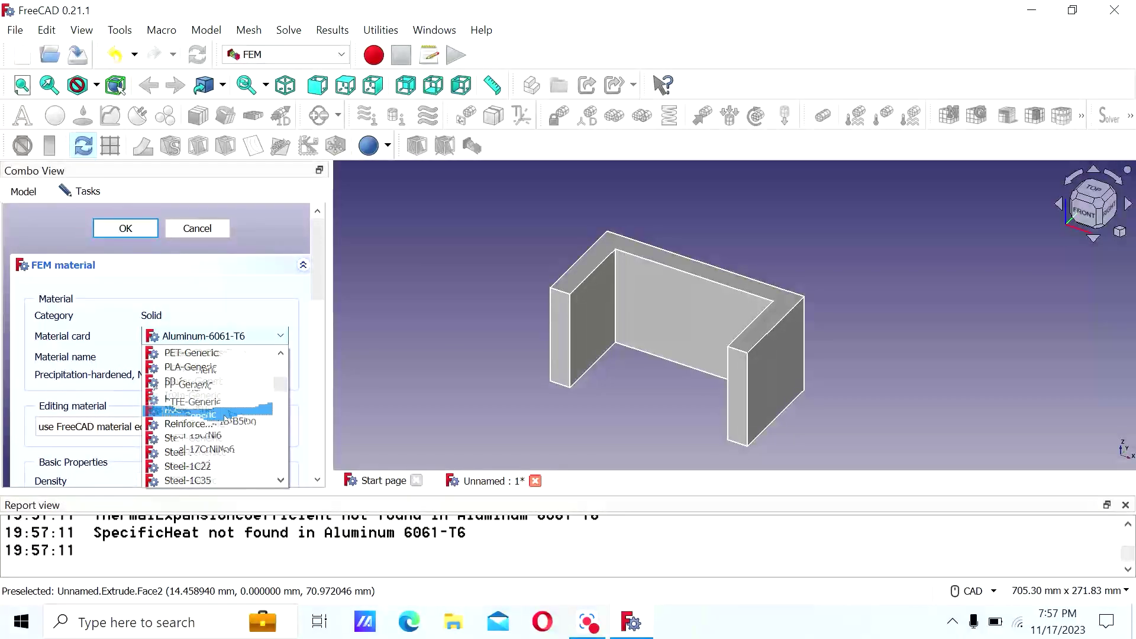
scroll(225, 413, up, 2)
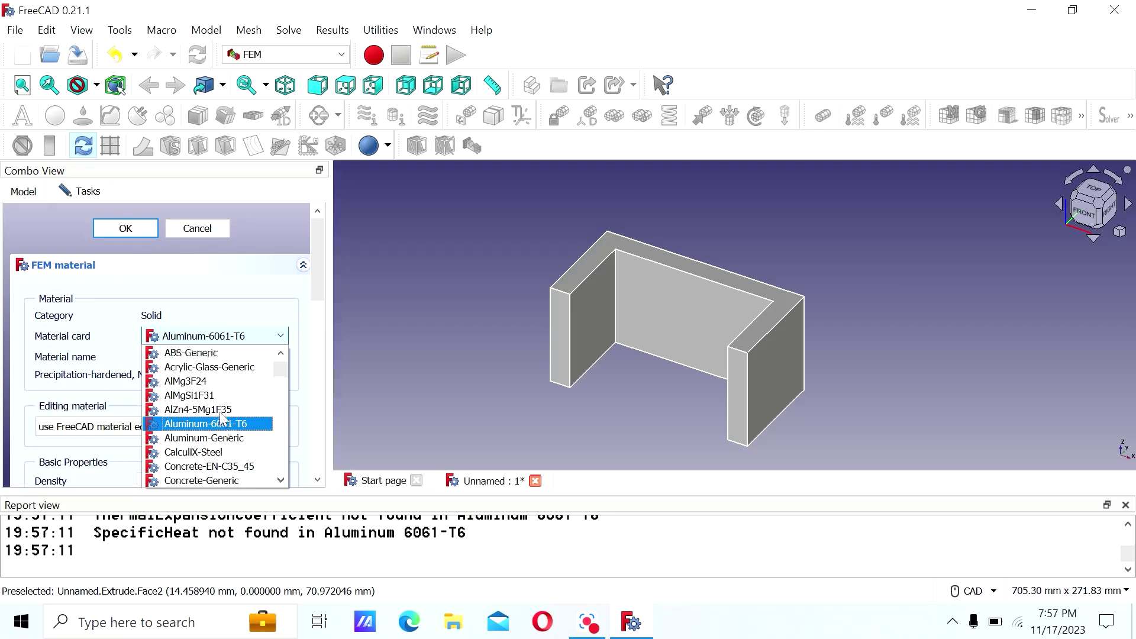
click(220, 353)
Review ABS-Generic's Density in the FreeCAD material editor, then cancel without changes.
scroll(208, 349, down, 5)
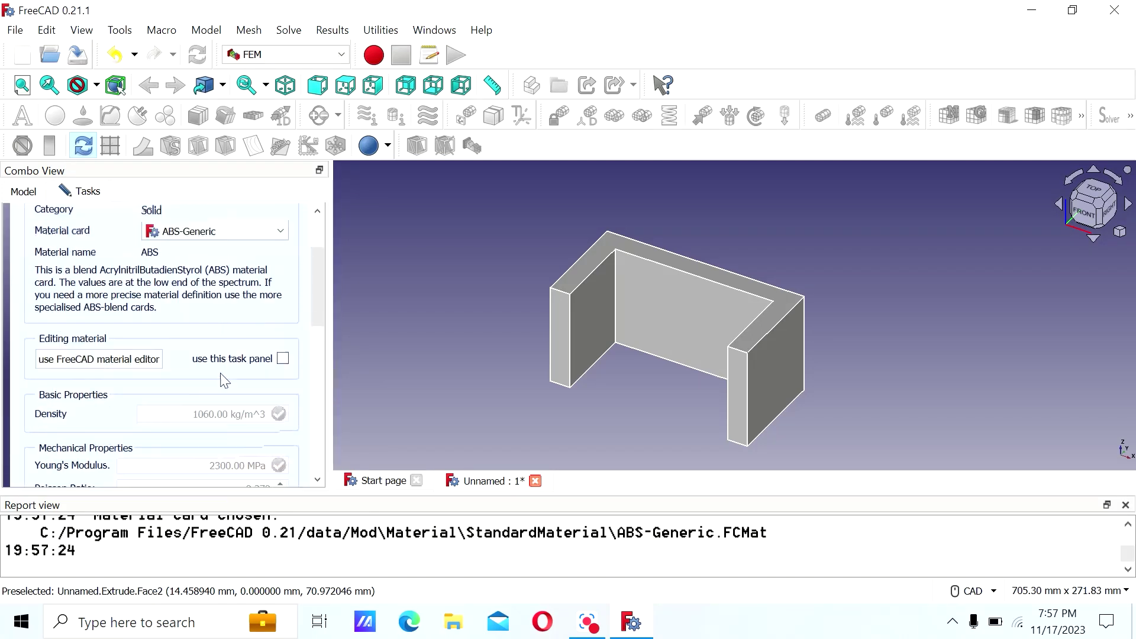
click(141, 308)
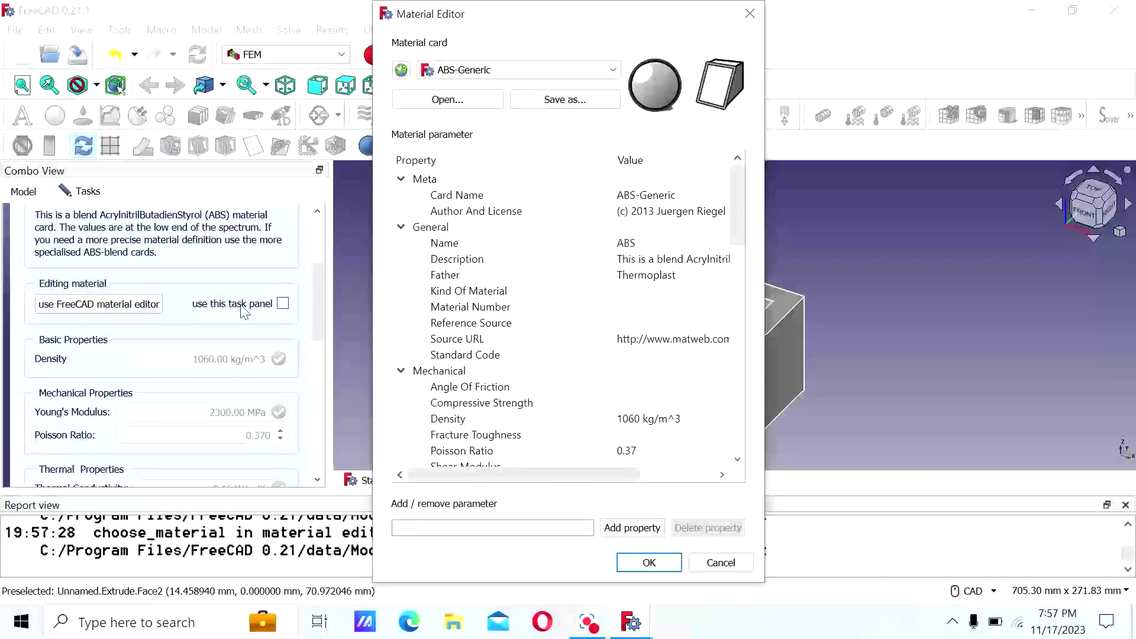
click(685, 421)
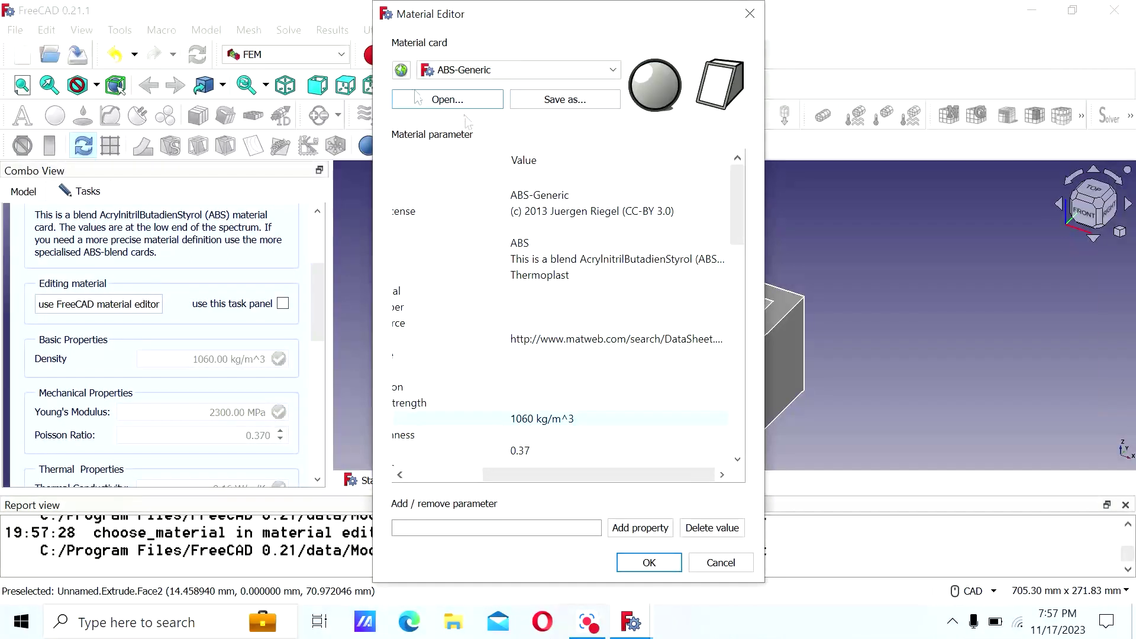
click(720, 562)
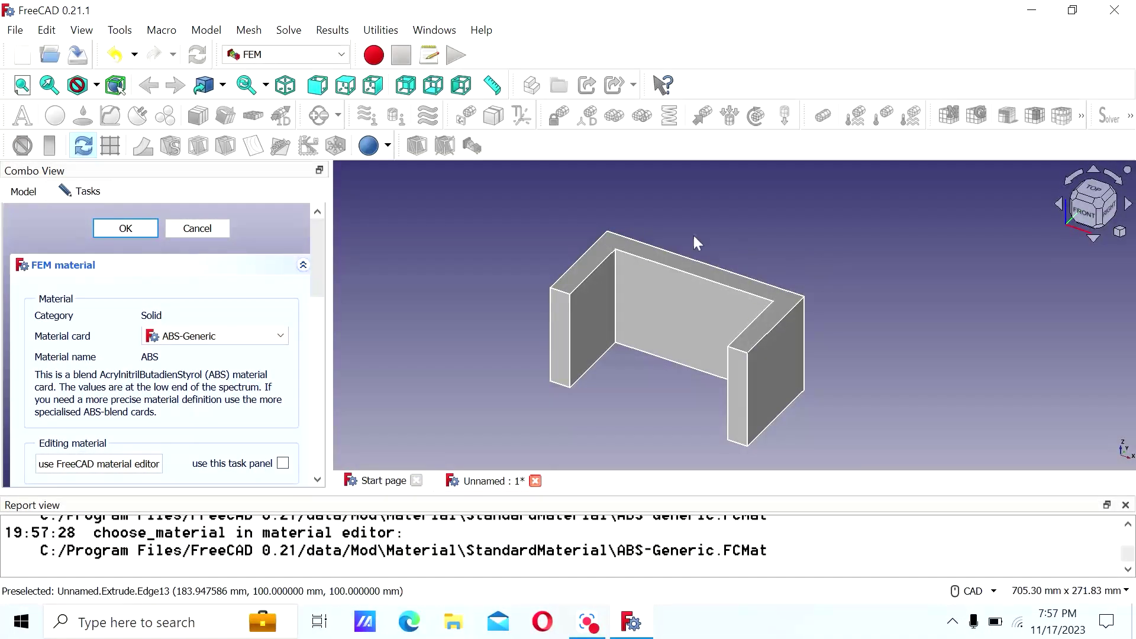
Confirm the ABS-Generic material so MaterialSolid appears in the Analysis next to SolverCcxTools.
click(146, 230)
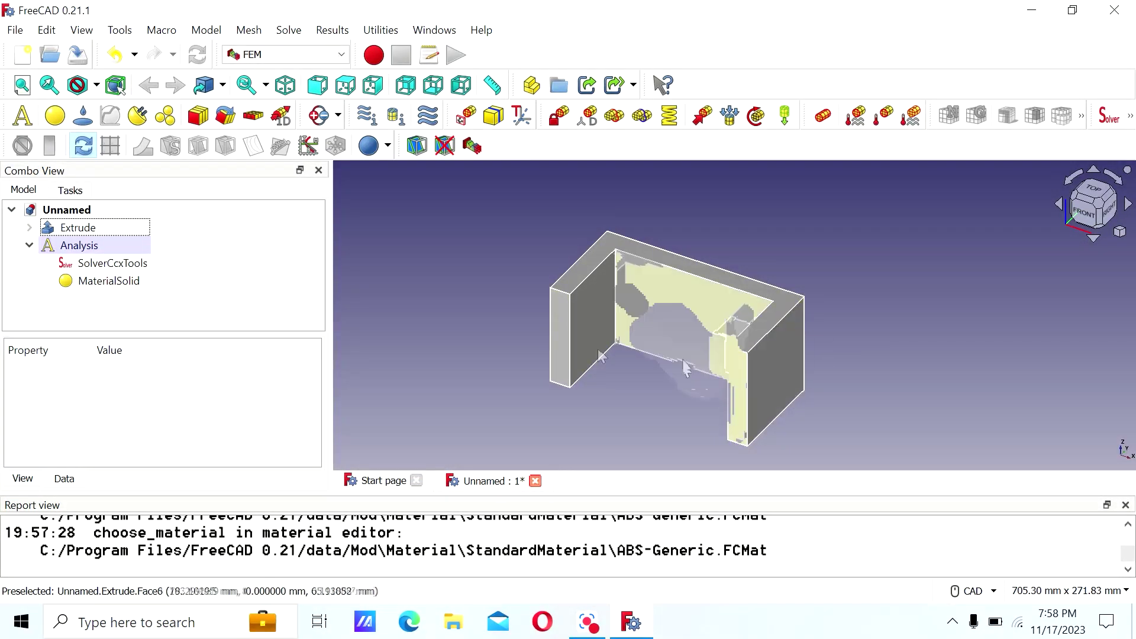
Create a fixed constraint on the left and right leg end faces, Face2 and Face6.
click(559, 116)
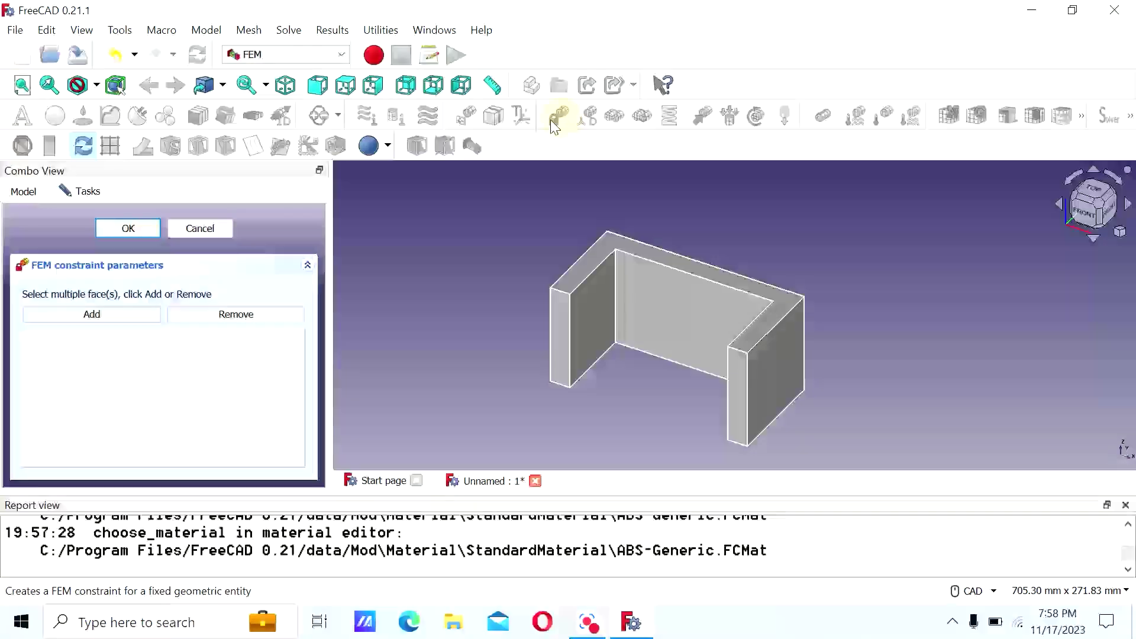
click(556, 348)
click(94, 314)
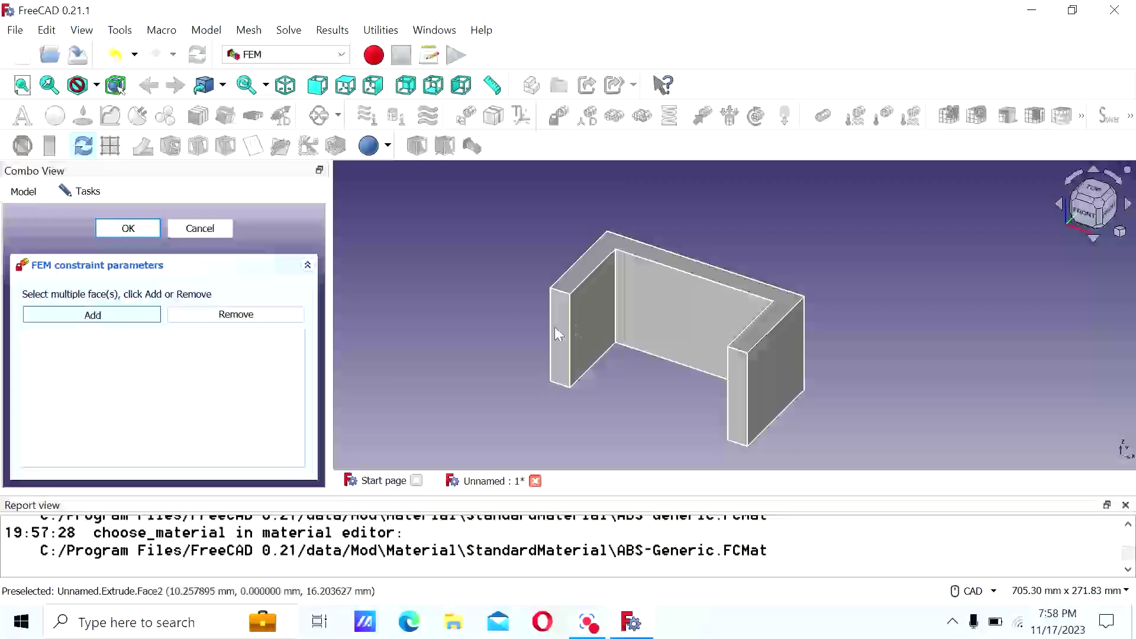
click(564, 330)
click(737, 393)
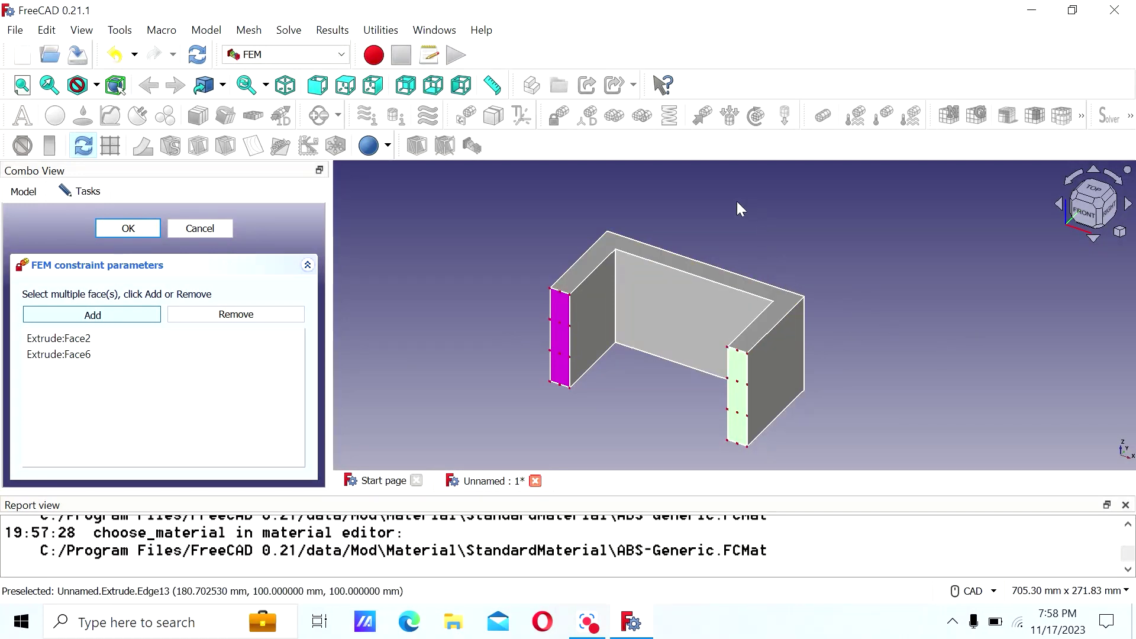
Orbit around the model to check both fixed faces, then confirm ConstraintFixed.
middle_drag(520, 249, 527, 271)
scroll(536, 302, down, 4)
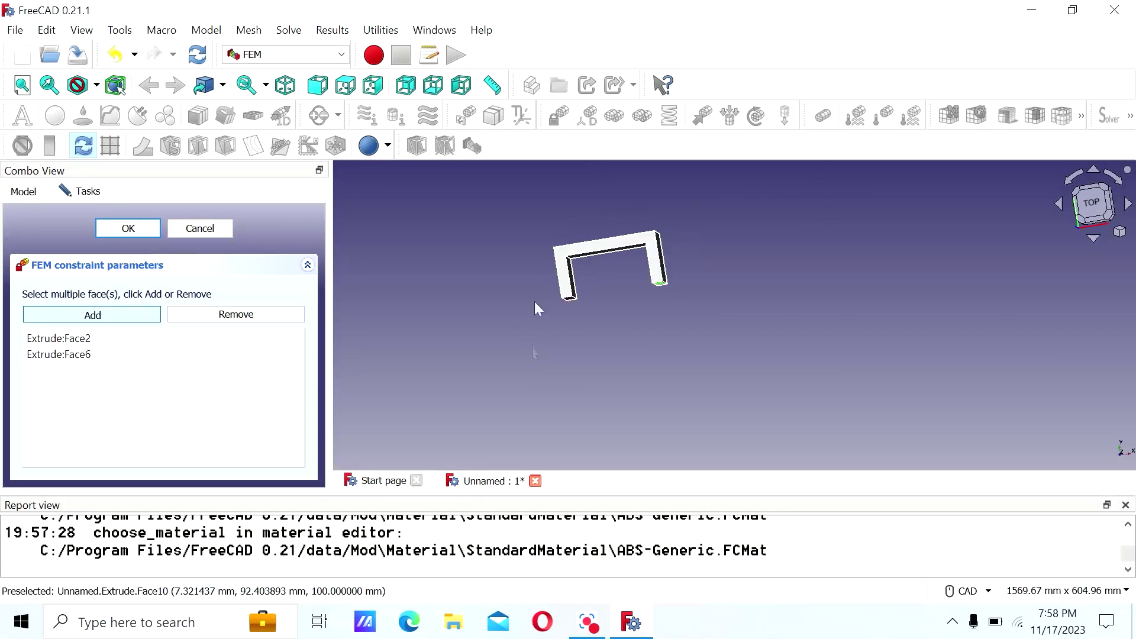
middle_drag(542, 209, 594, 227)
scroll(644, 314, down, 4)
scroll(617, 265, up, 5)
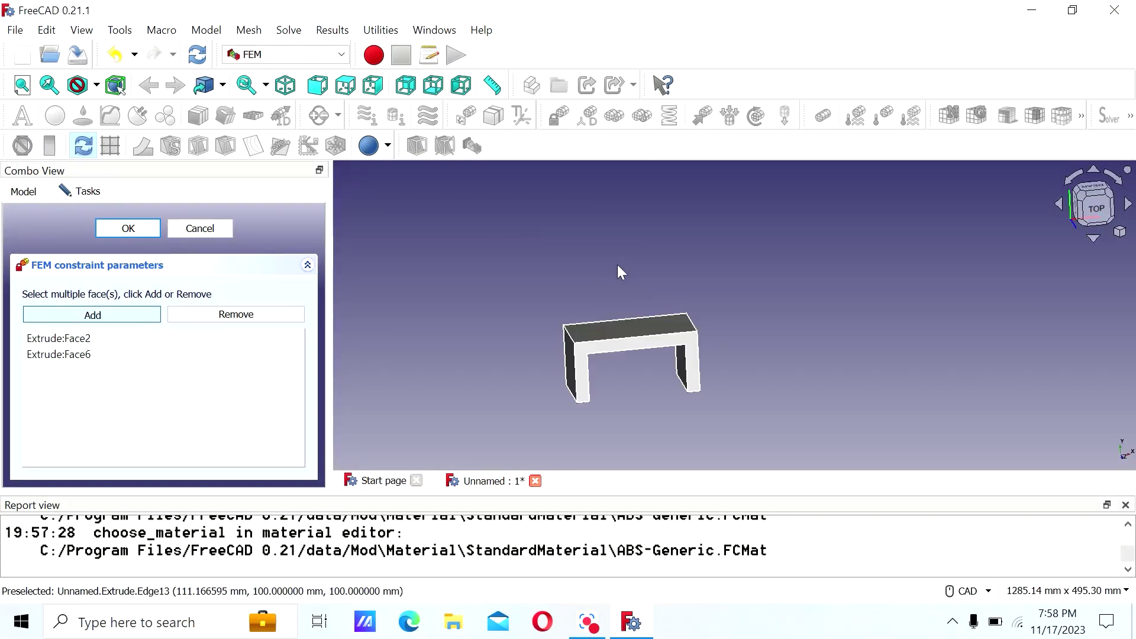
scroll(545, 300, up, 1)
middle_drag(545, 300, 593, 318)
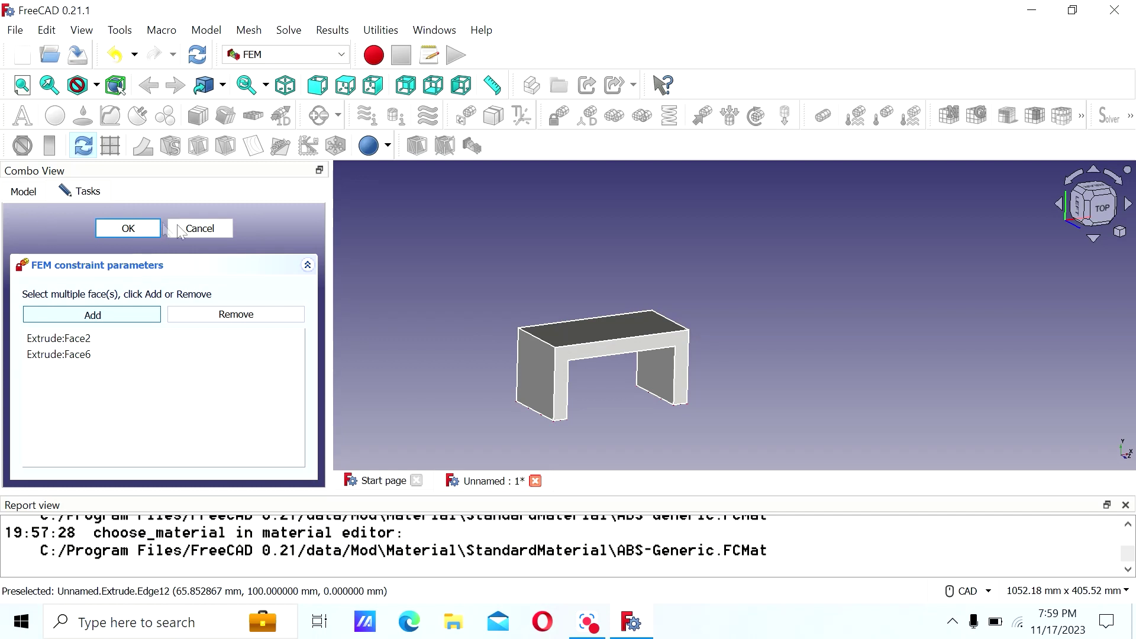
click(144, 228)
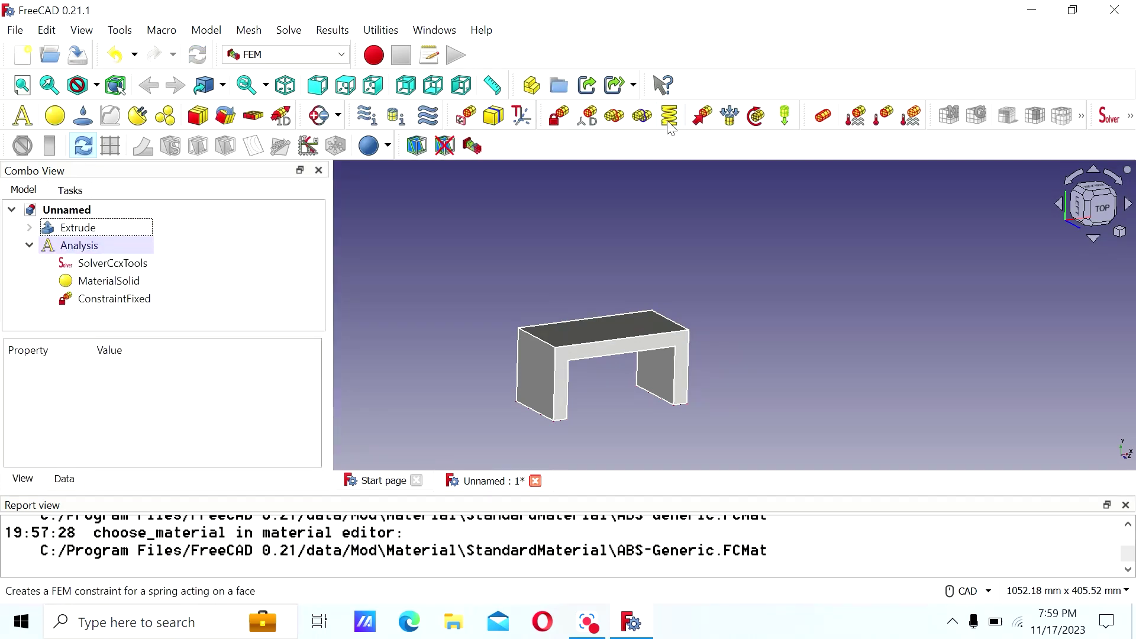
Start a force constraint and add the solid's top face, Face4.
click(701, 121)
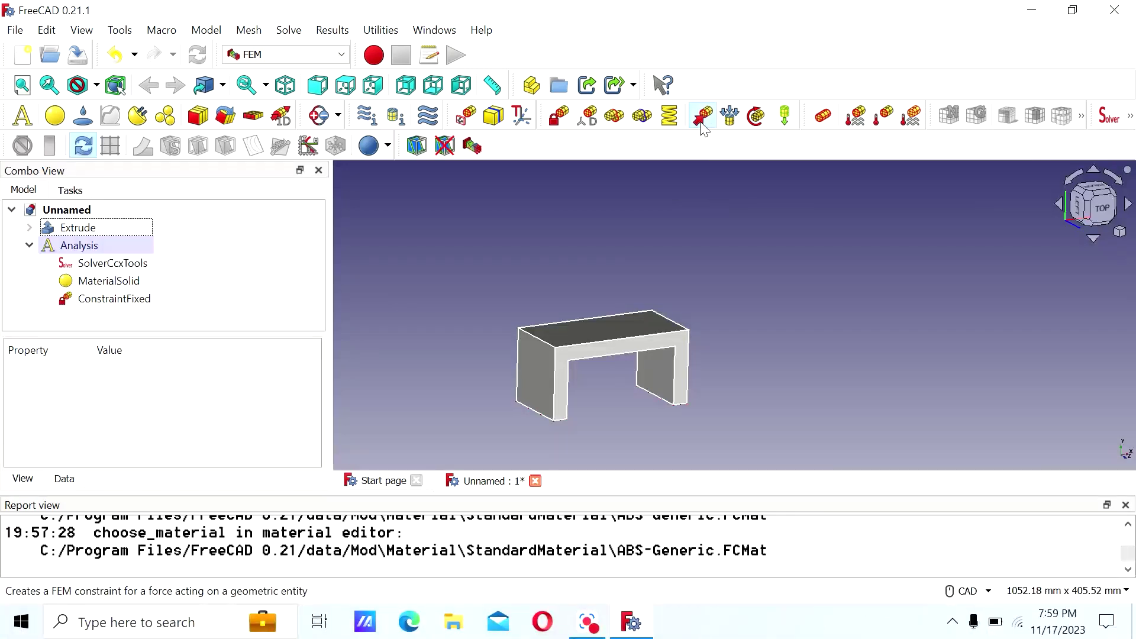
click(603, 333)
click(119, 314)
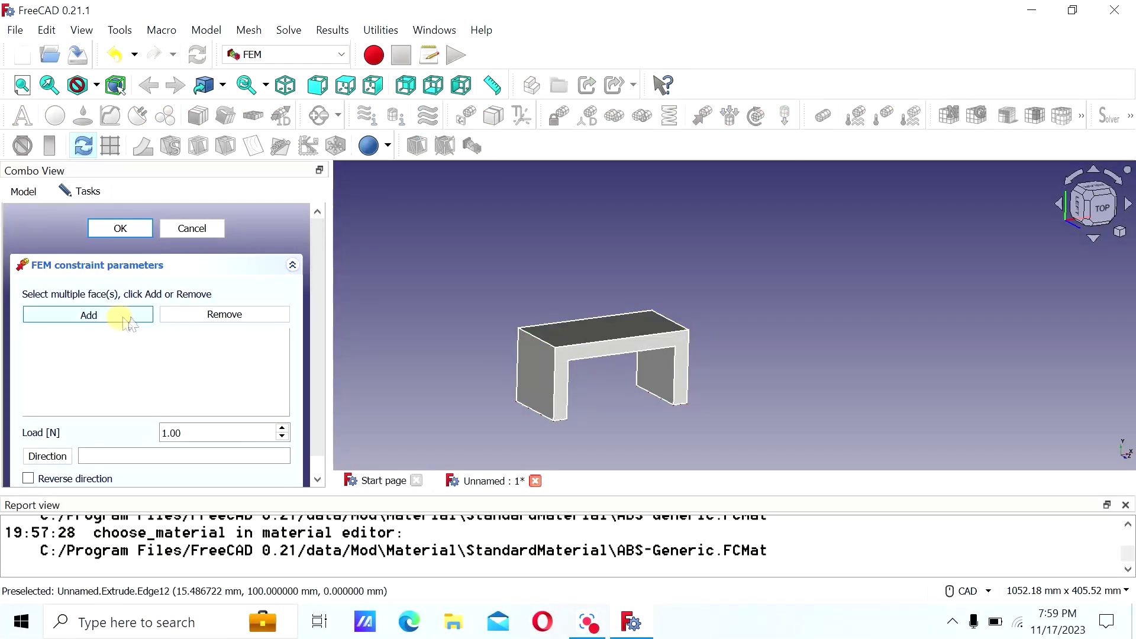
click(612, 329)
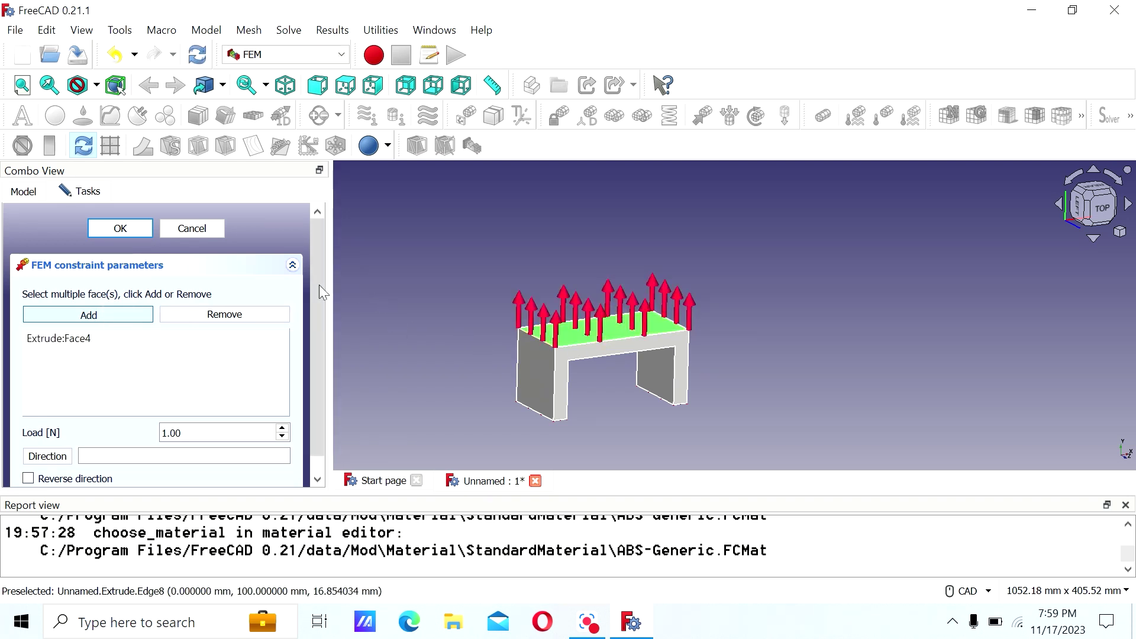
drag(317, 281, 314, 383)
Set the load to 10 N, reverse its direction downward, and confirm the force.
click(213, 408)
key(shift+Left)
key(shift+Left)
key(shift+Left)
key(shift+Left)
text(10)
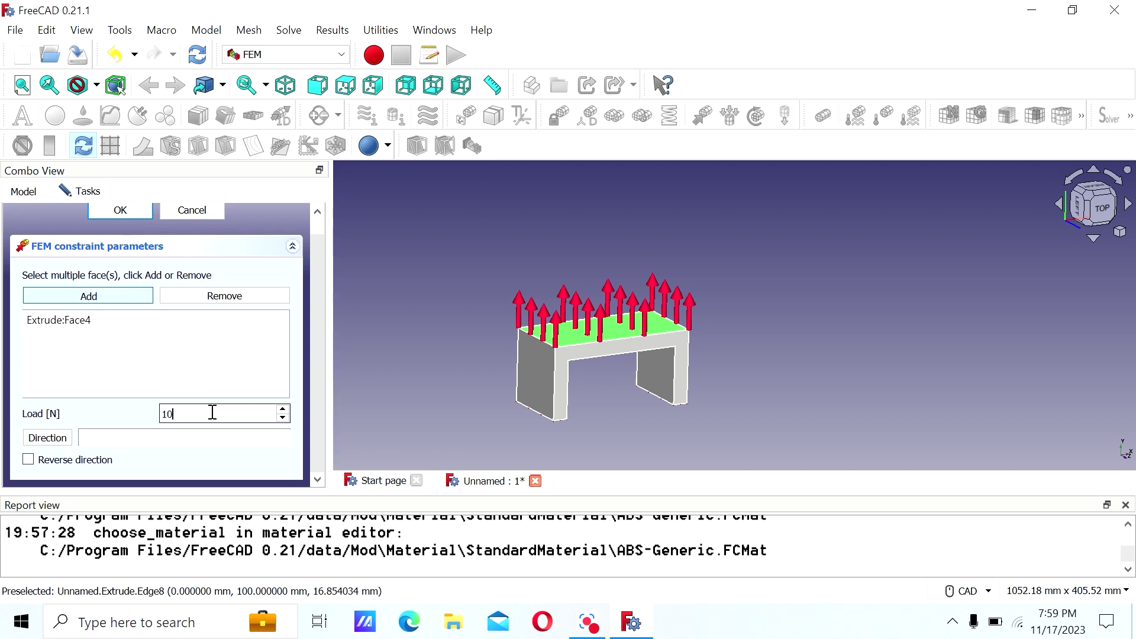
text(0)
click(27, 460)
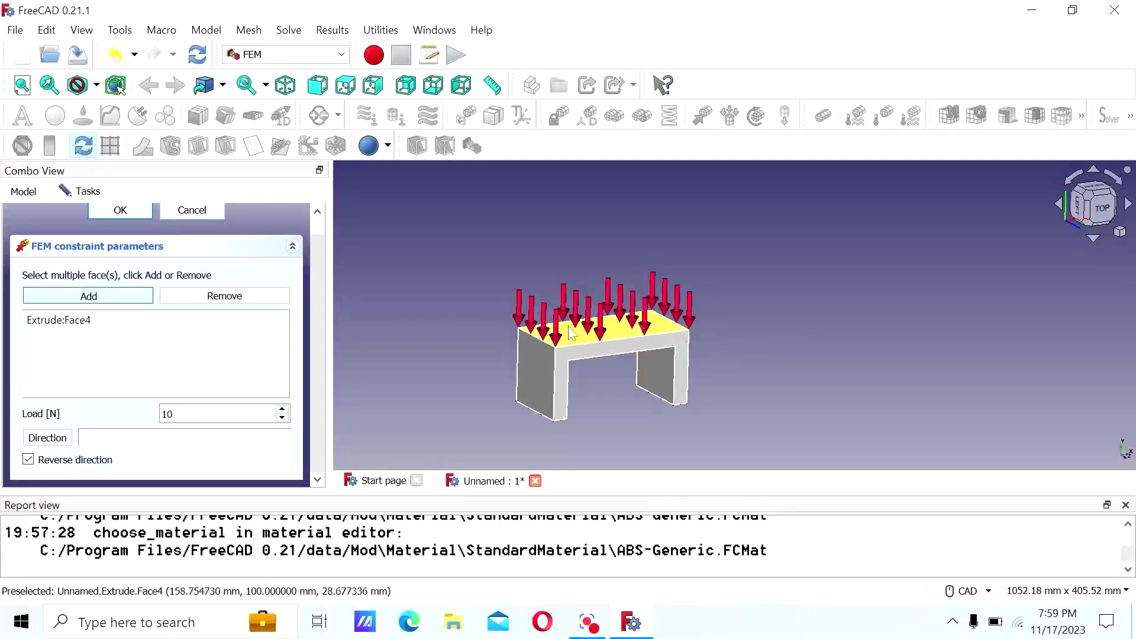
click(612, 325)
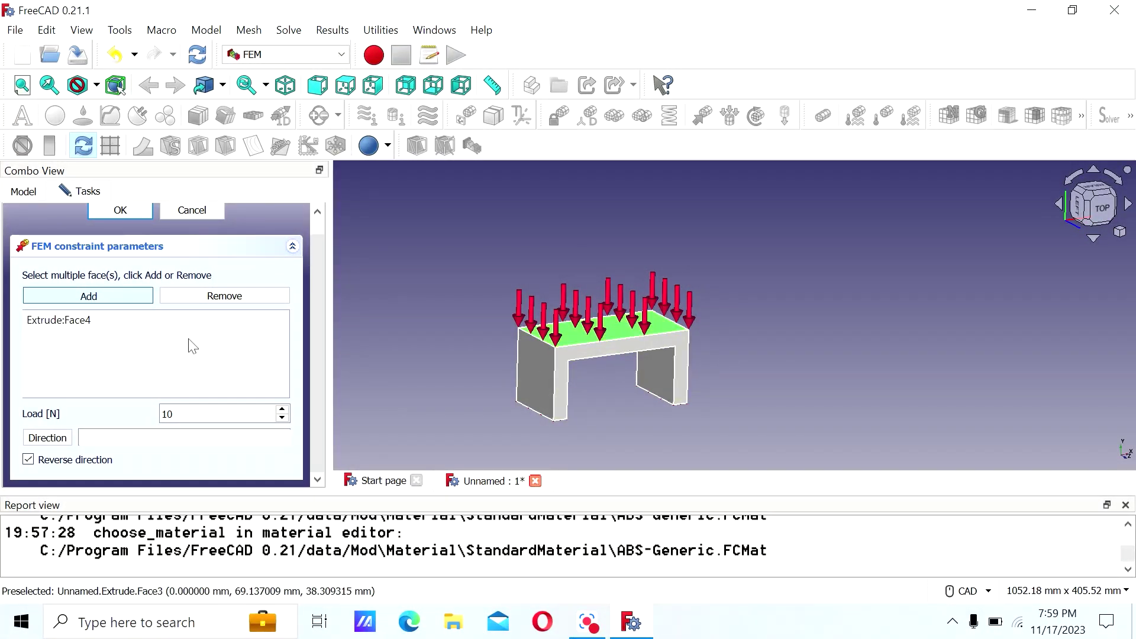
click(120, 211)
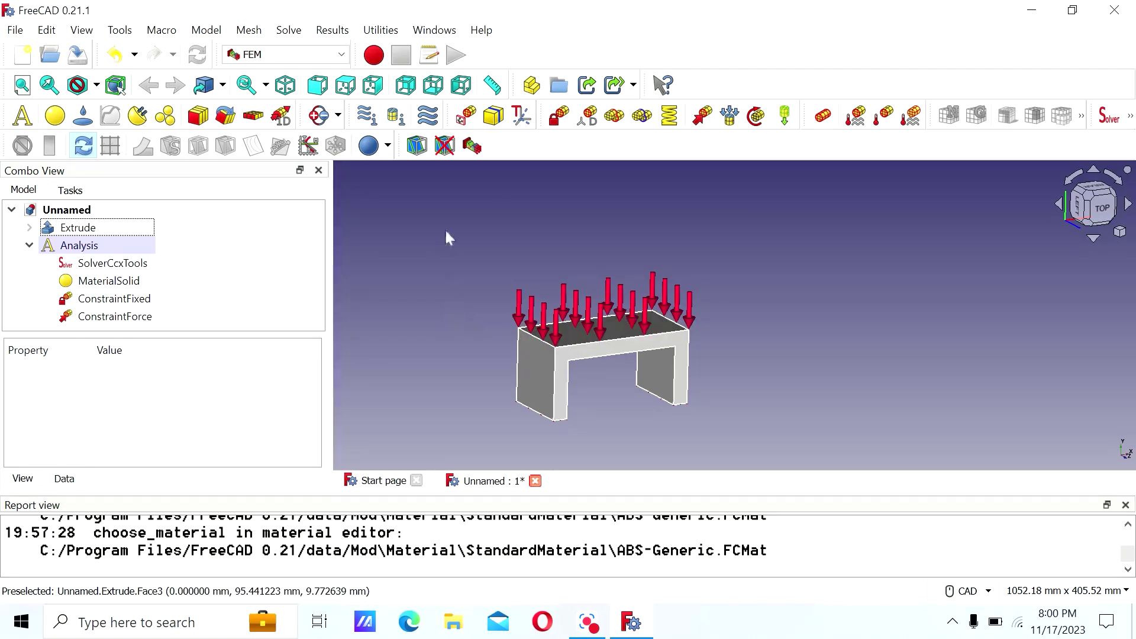
Create an initial temperature constraint, changing 300 K to 310 K, and accept it.
click(823, 117)
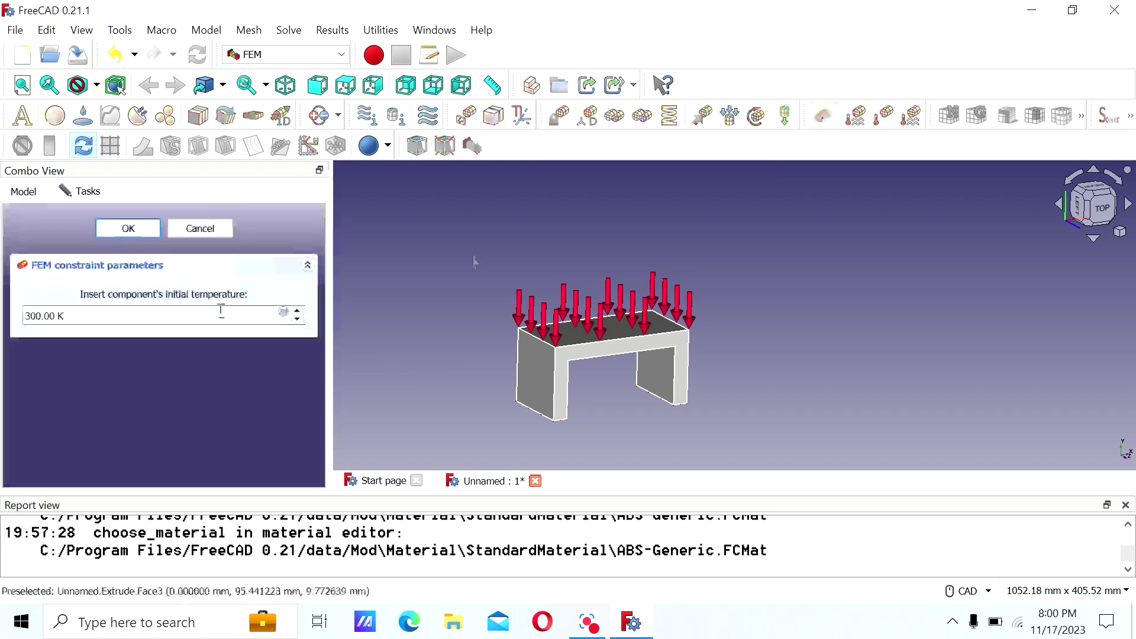
double_click(186, 315)
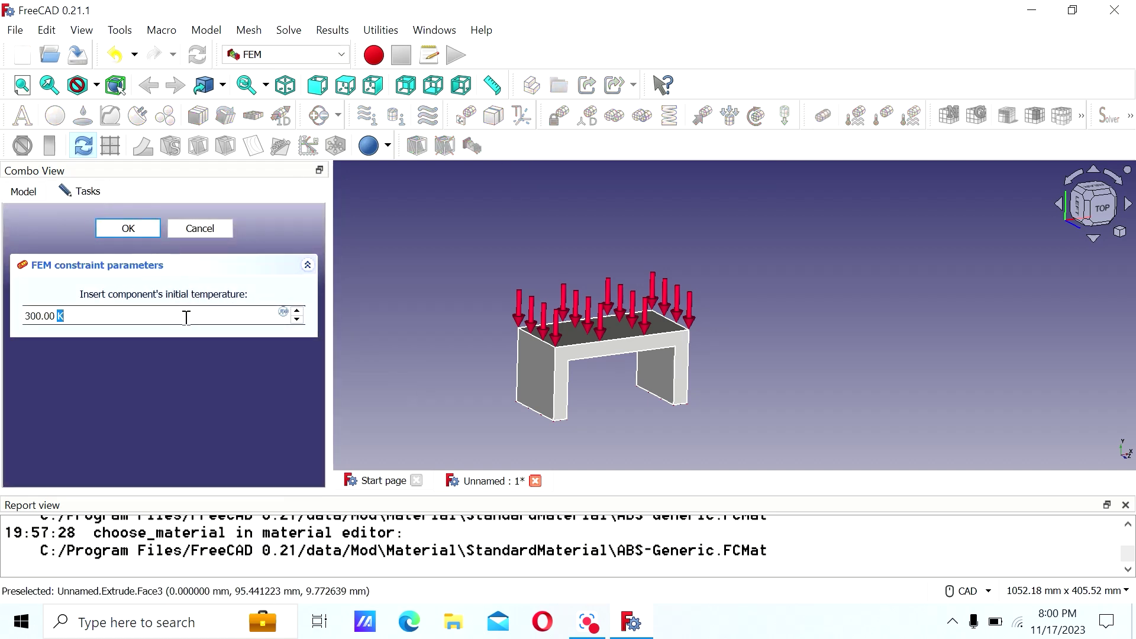
key(BackSpace)
text(1)
click(137, 233)
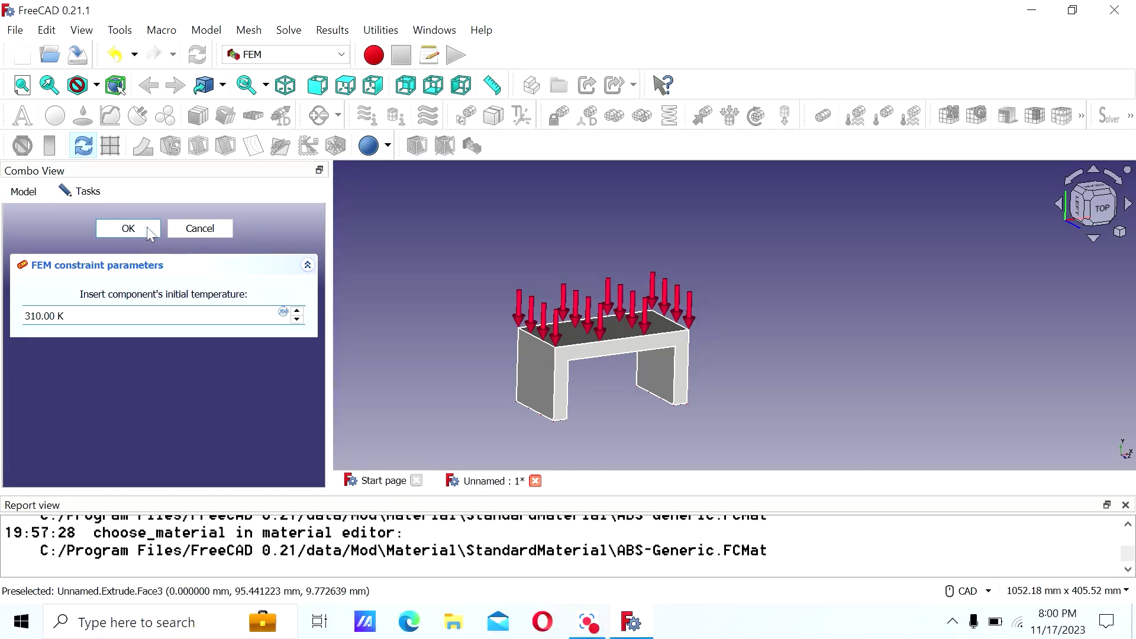
click(102, 315)
triple_click(102, 314)
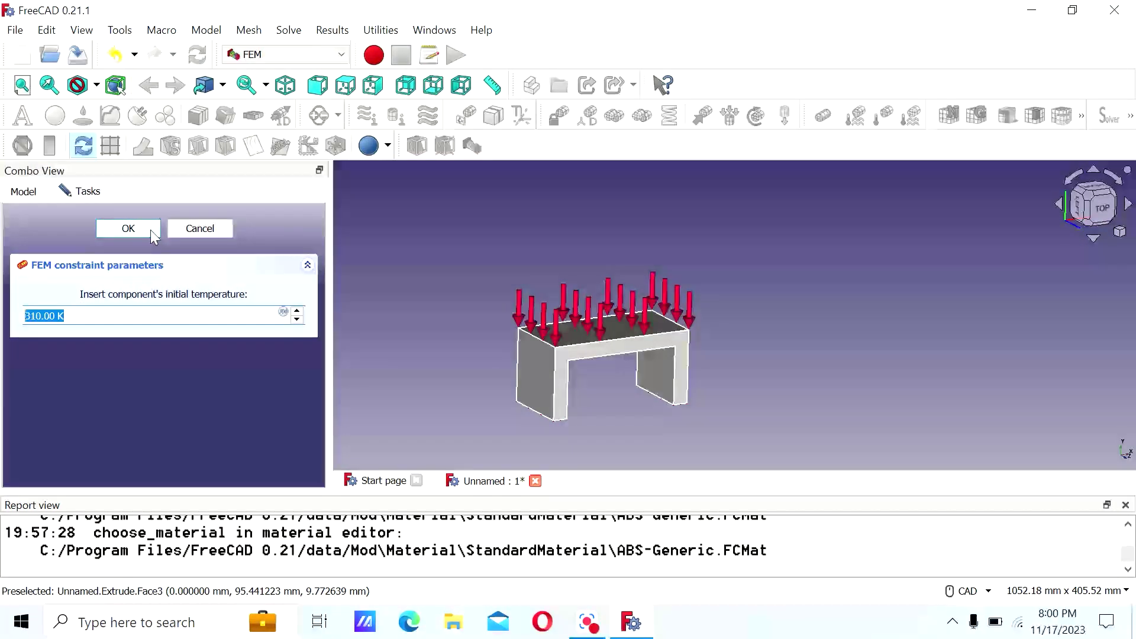
triple_click(91, 317)
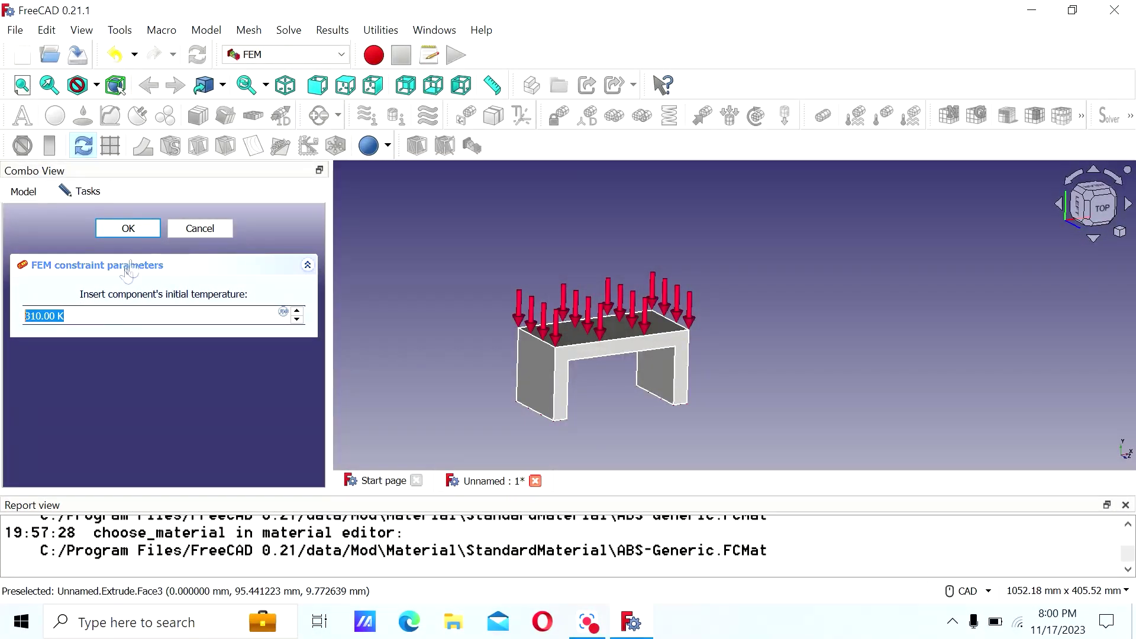
click(137, 228)
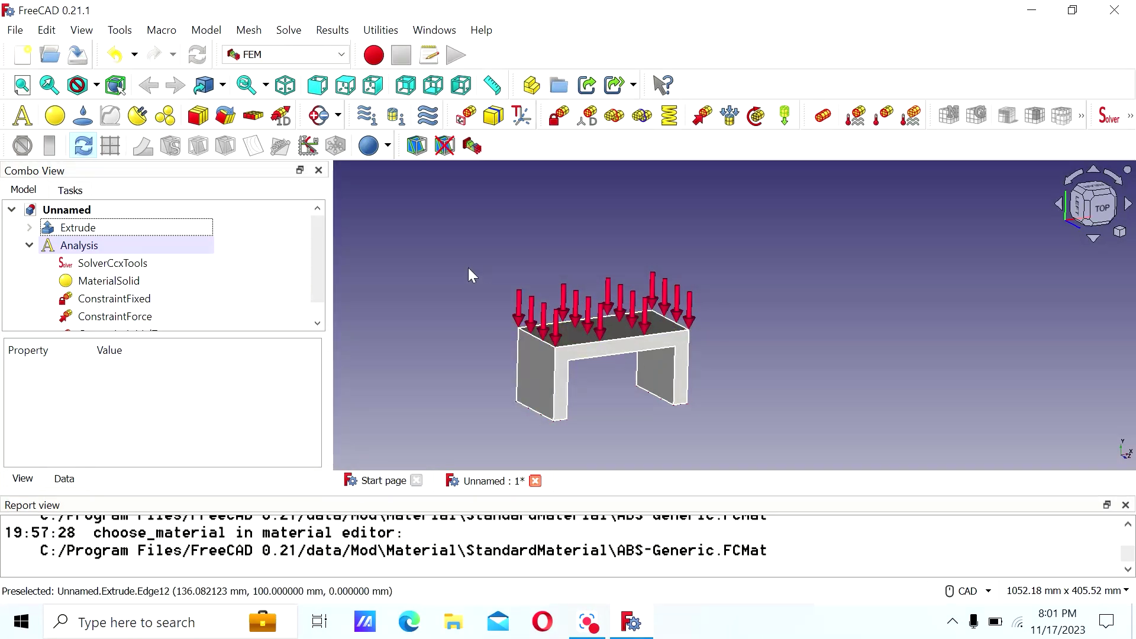
Select the Extrude solid and start a Gmsh mesh, showing 2nd order and automatic 0.00 mm sizes.
scroll(468, 268, down, 1)
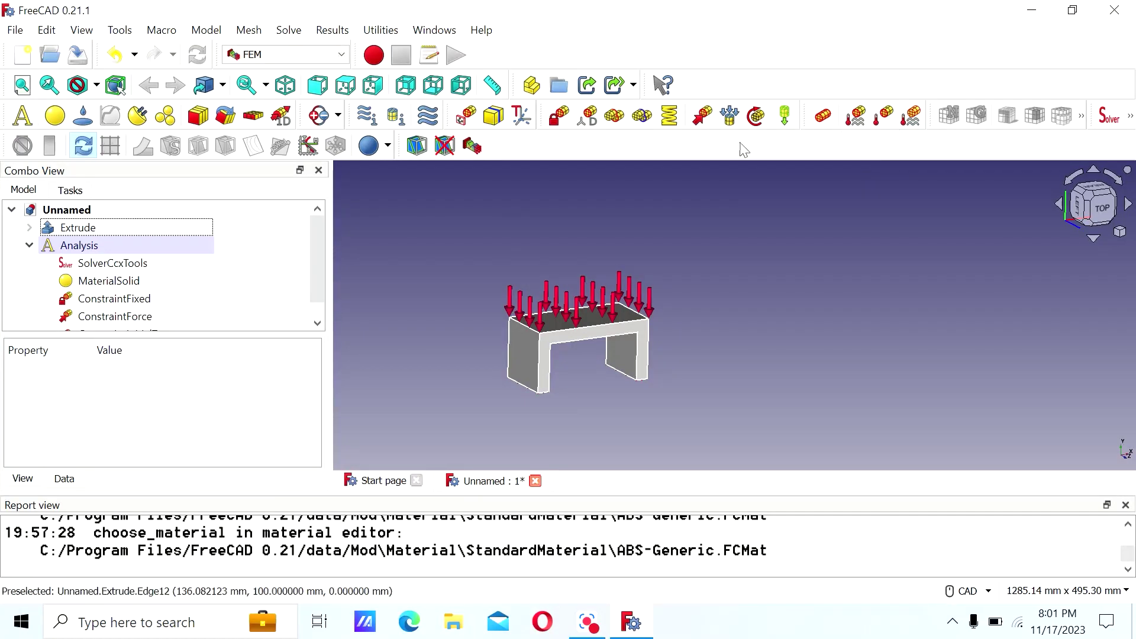
click(89, 230)
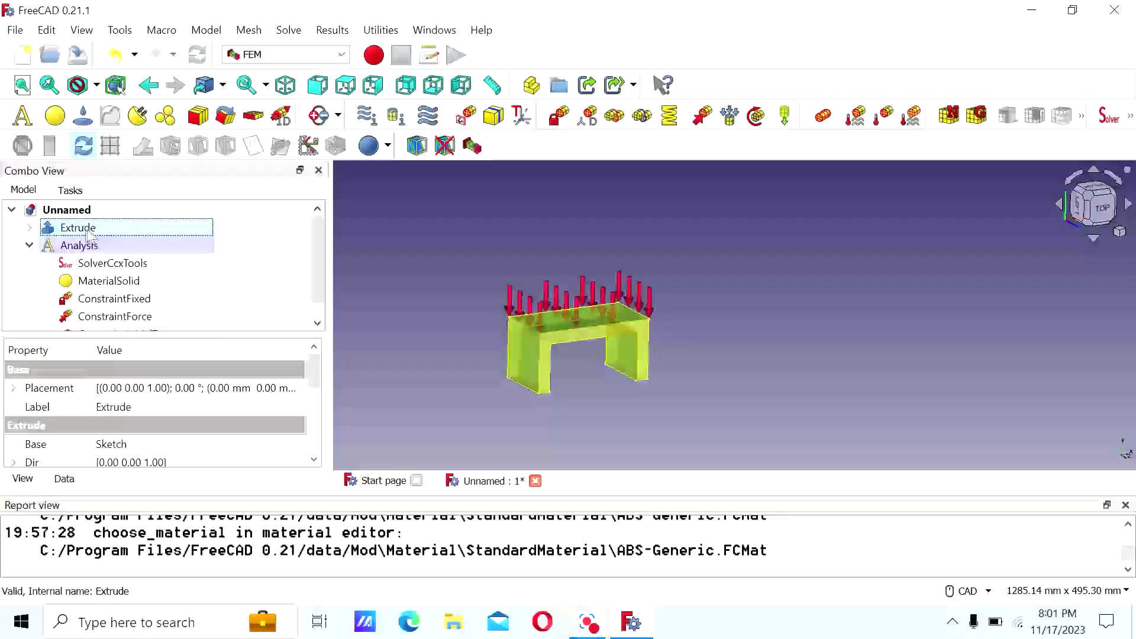
click(439, 247)
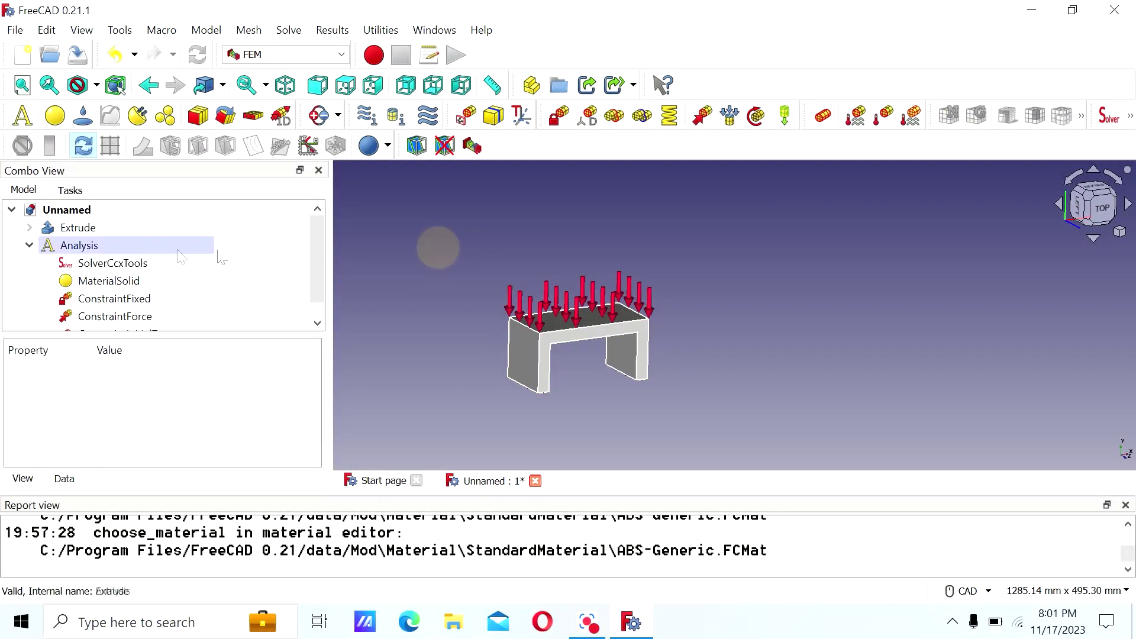
click(75, 230)
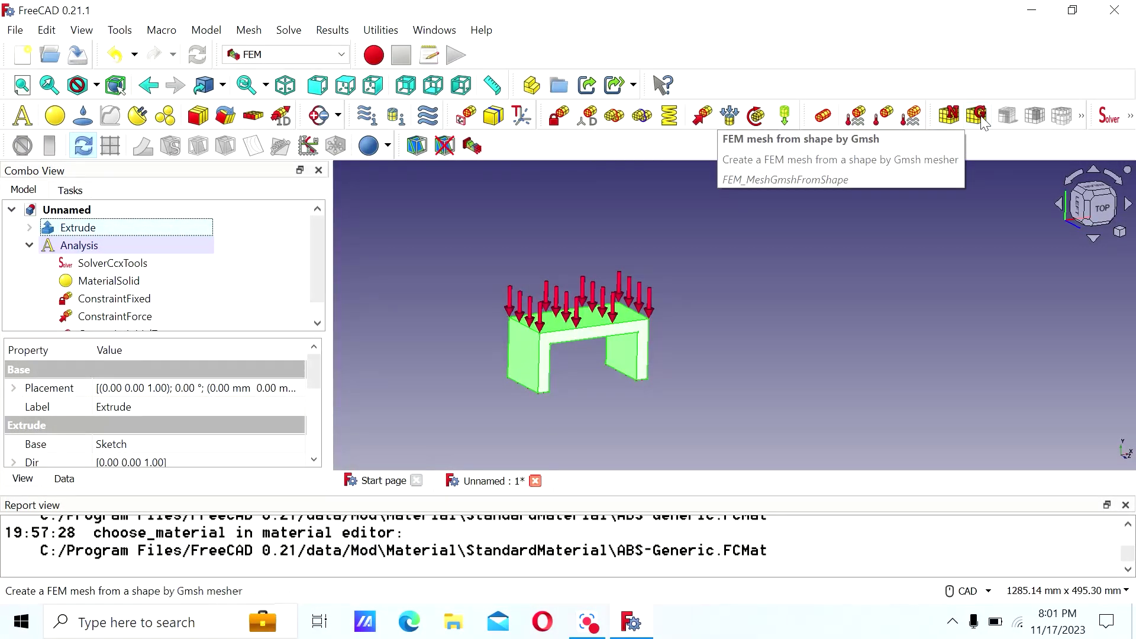
click(16, 29)
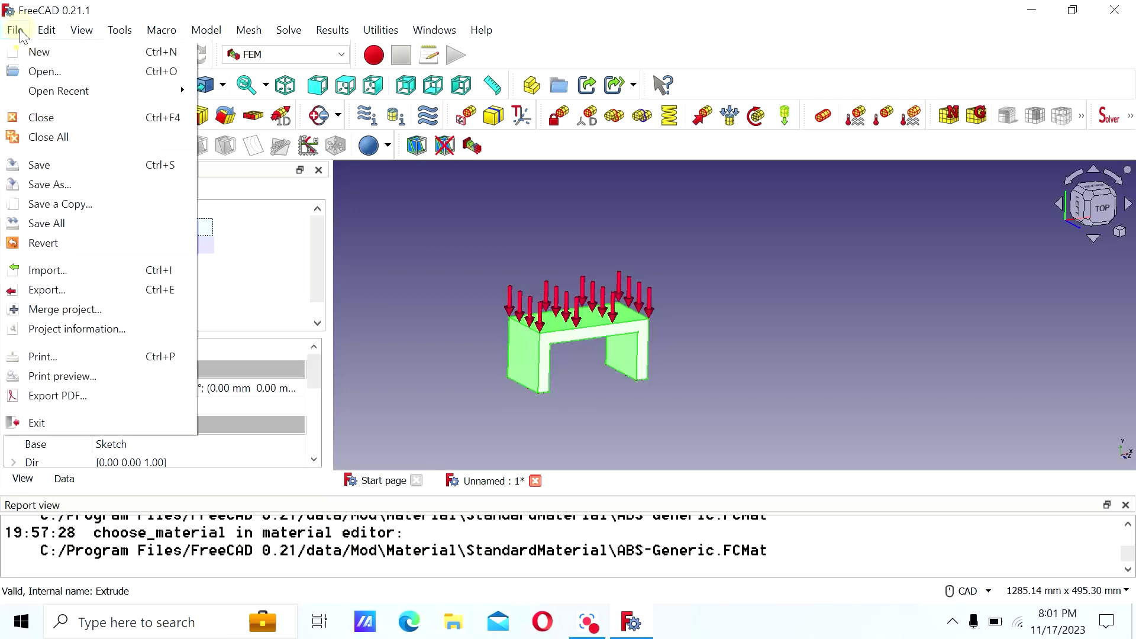
mouse_move(46, 29)
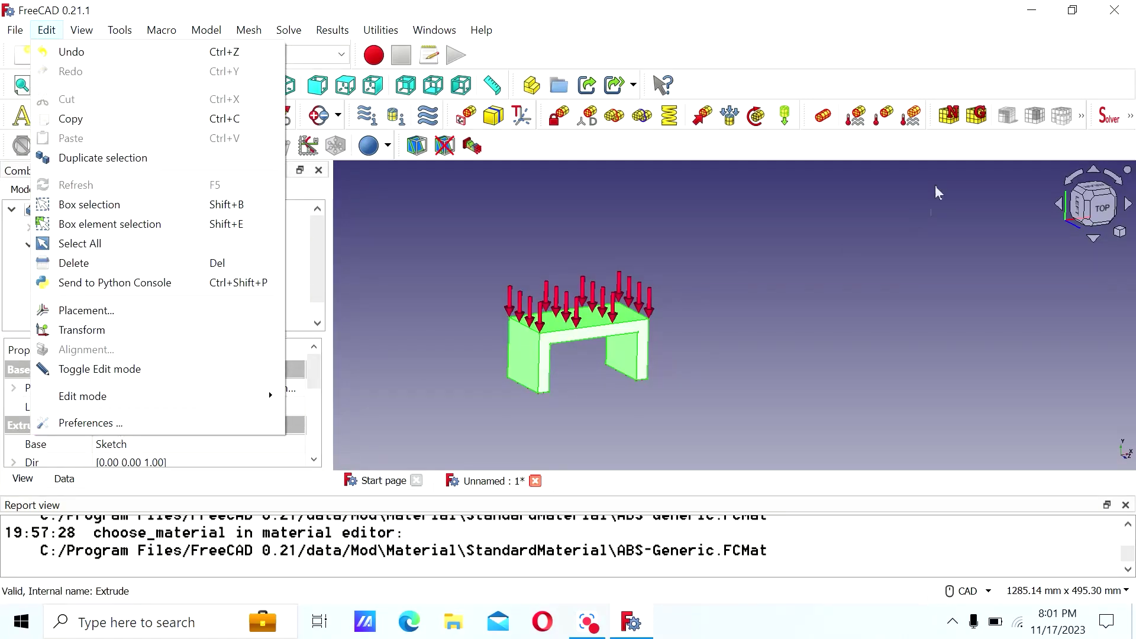
click(811, 210)
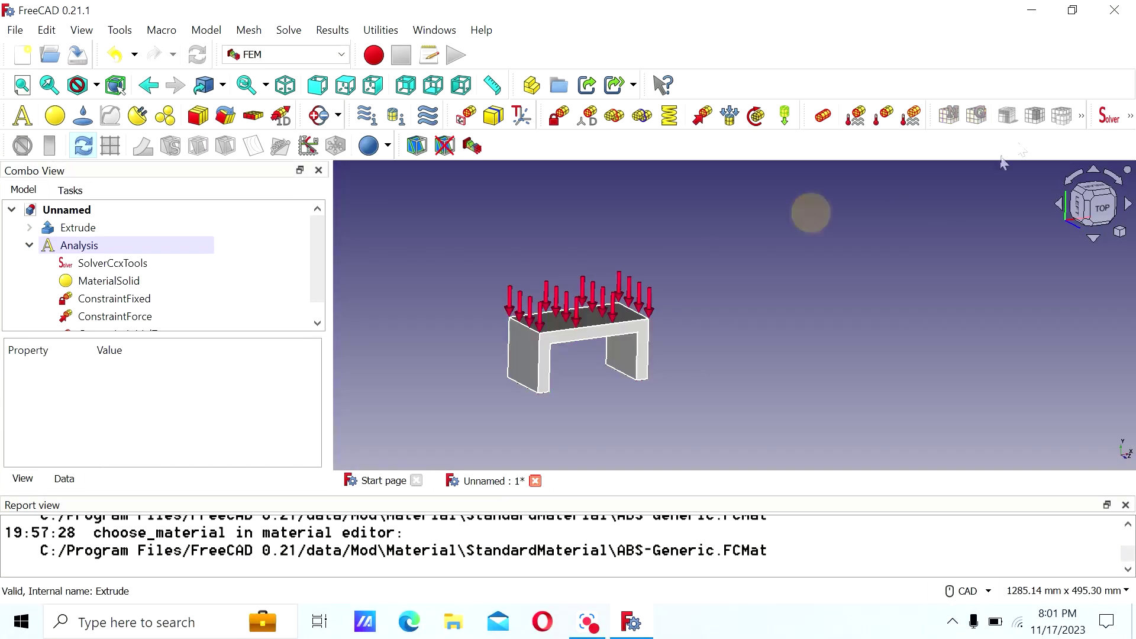
click(109, 230)
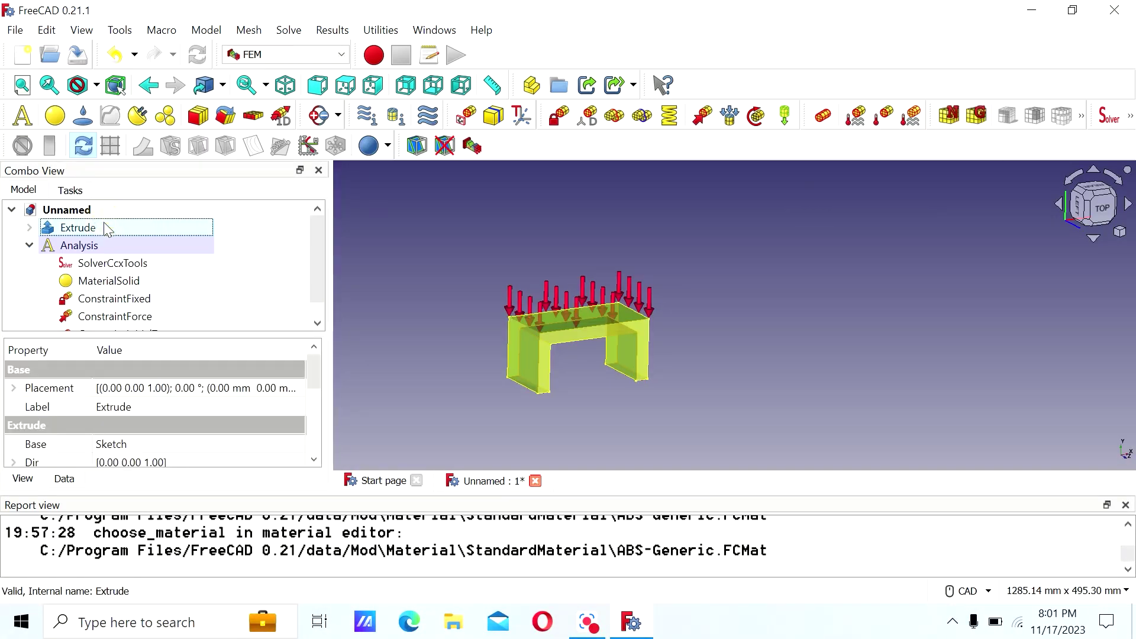
click(980, 115)
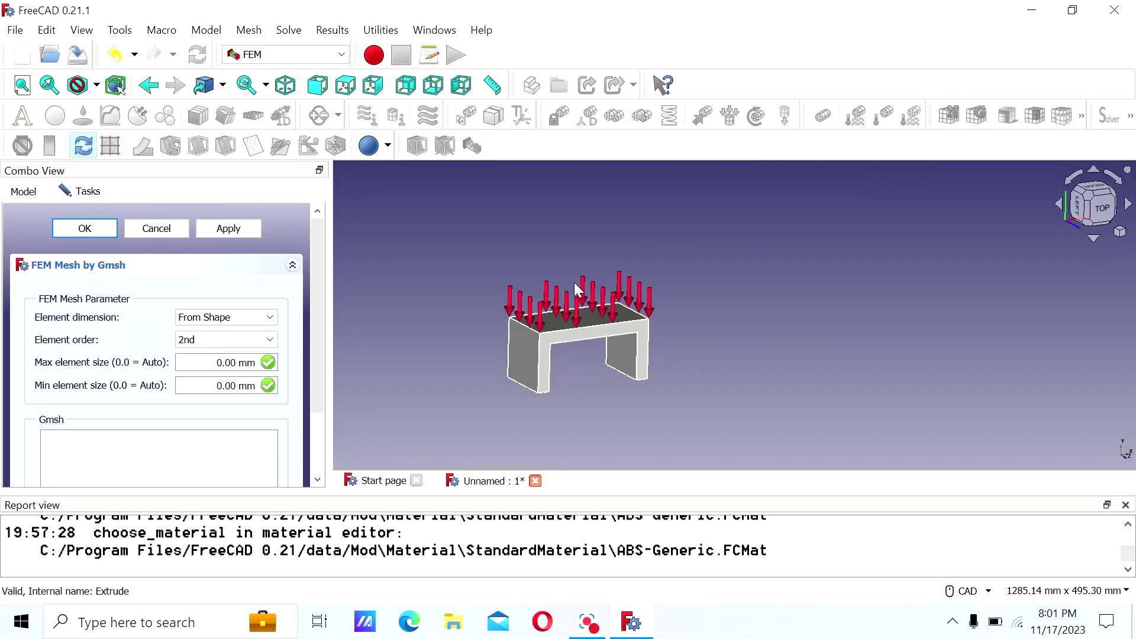
Keep 2nd-order elements and set the maximum element size to 11 mm and minimum to 5 mm.
click(270, 342)
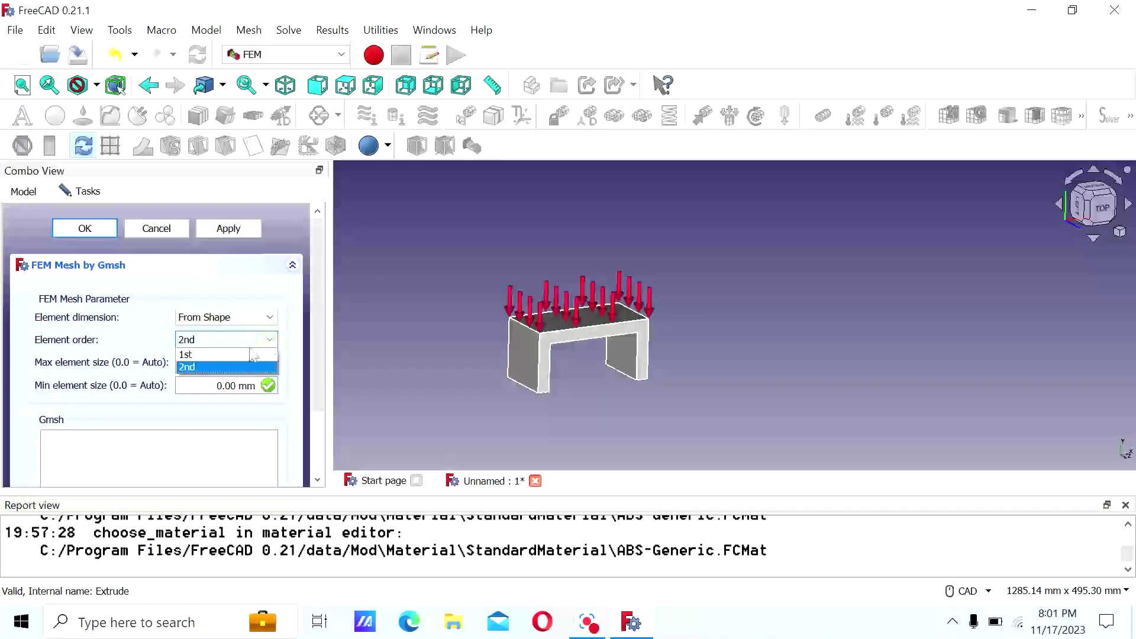
click(204, 367)
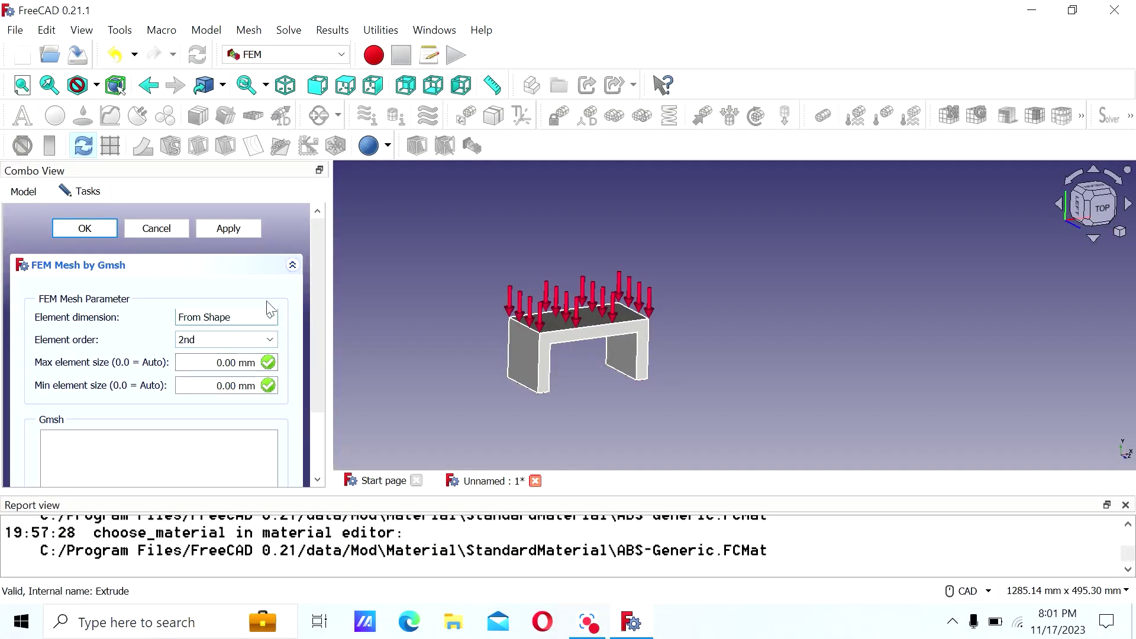
click(218, 363)
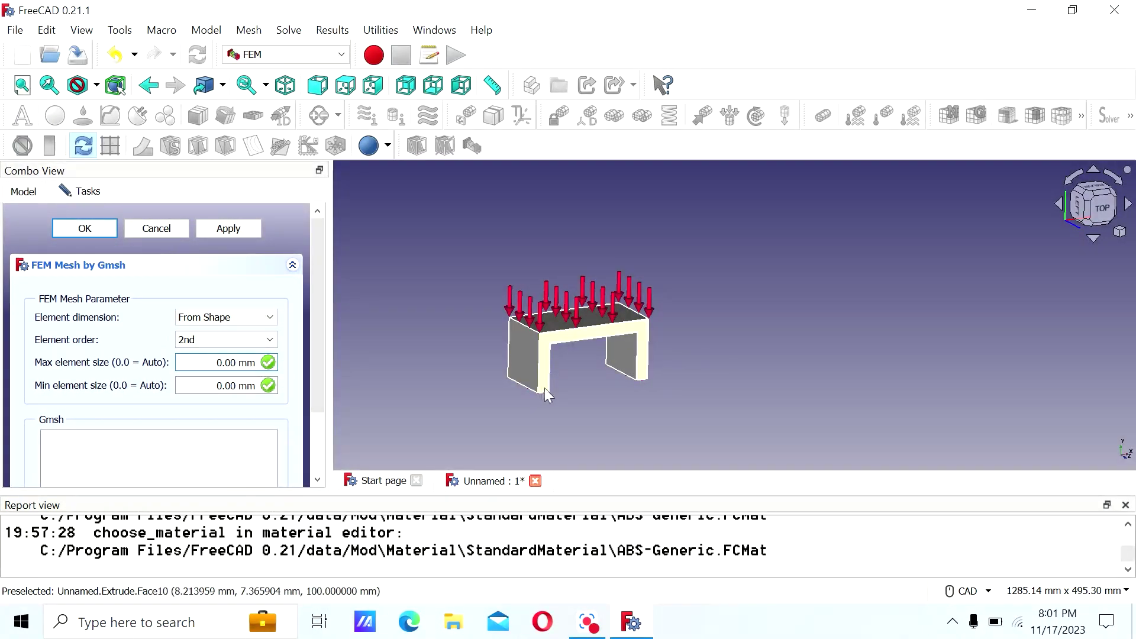
scroll(539, 392, up, 3)
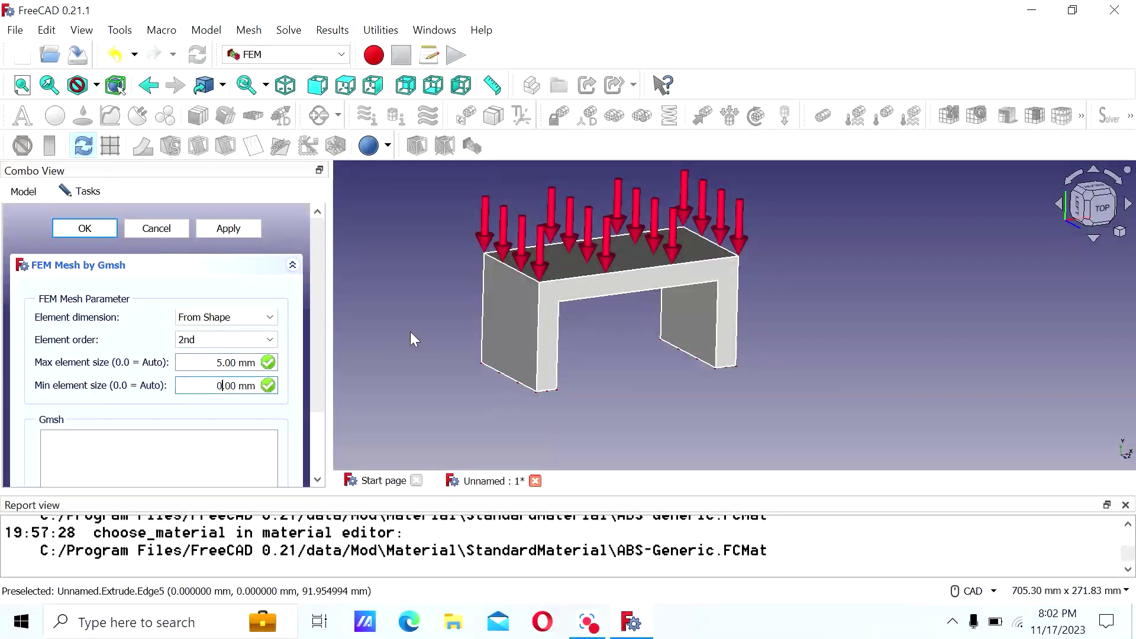
key(Delete)
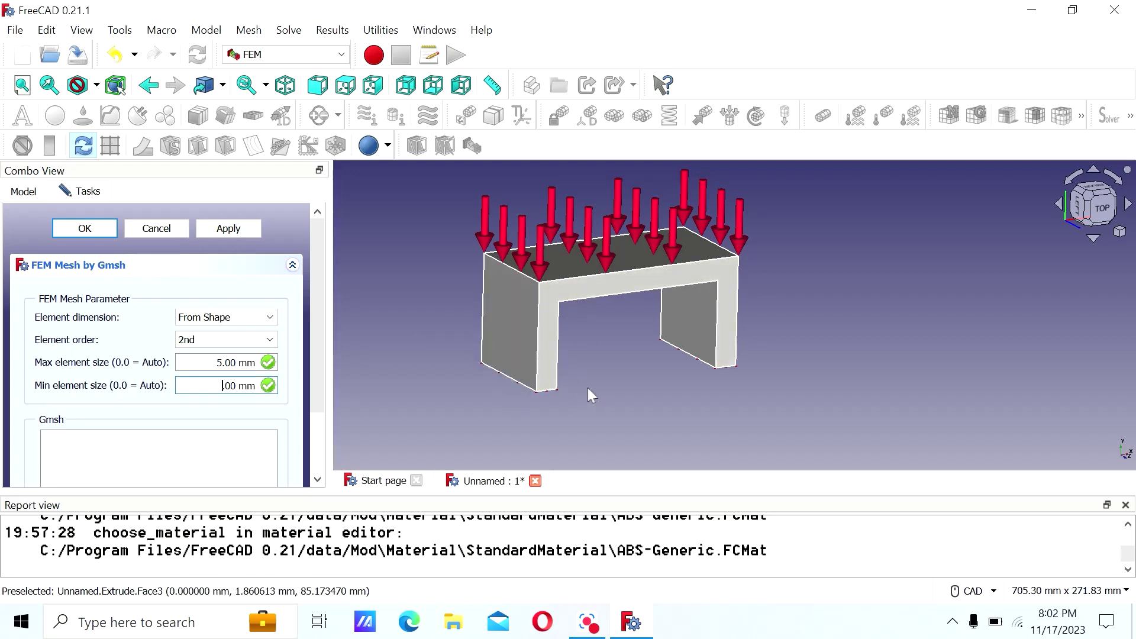
key(Delete)
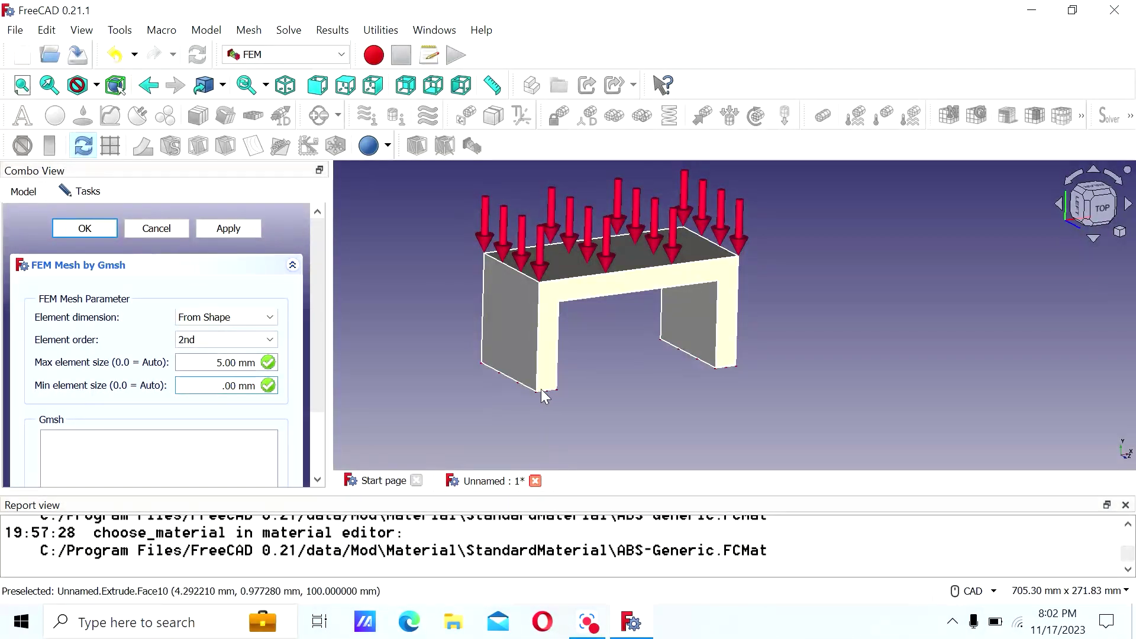
click(221, 362)
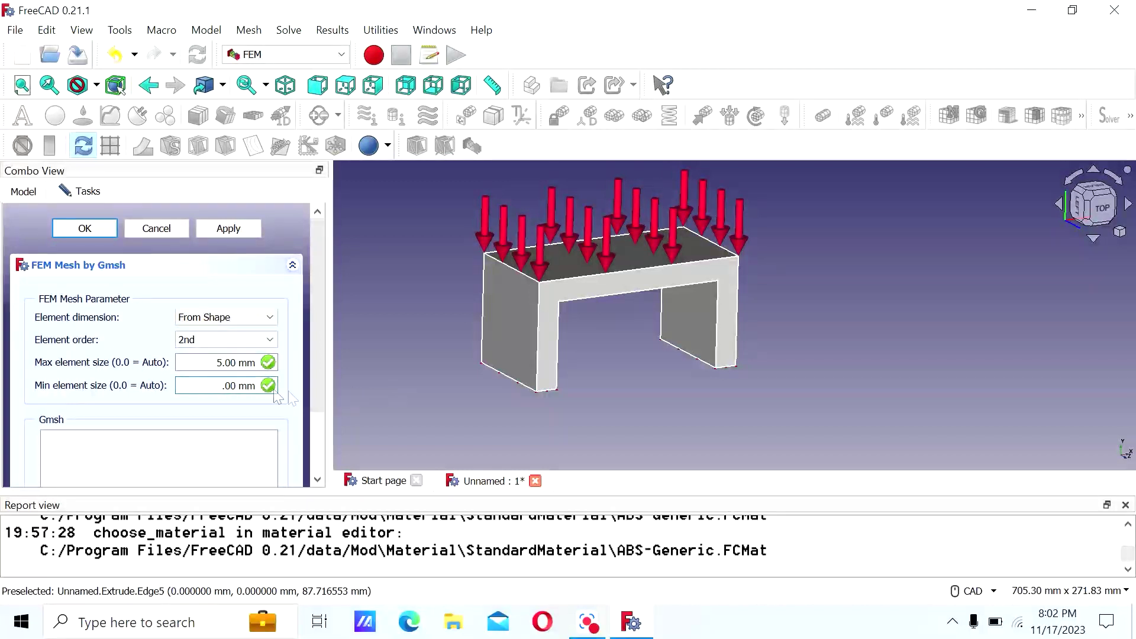
double_click(214, 363)
text(10)
click(215, 385)
key(Delete)
text(5)
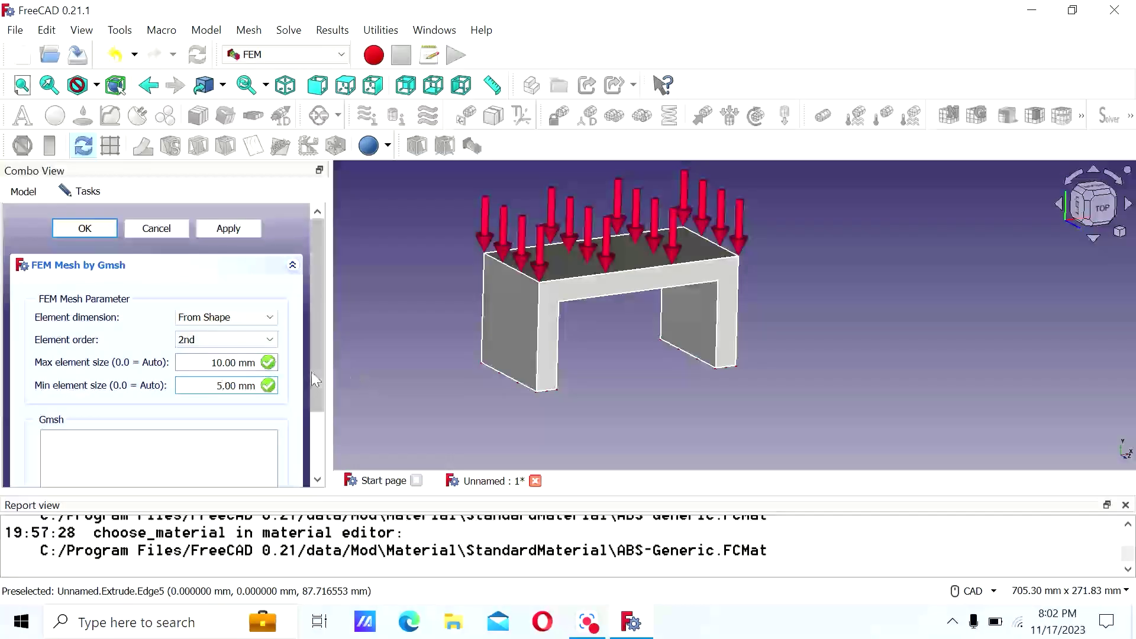
drag(314, 379, 311, 421)
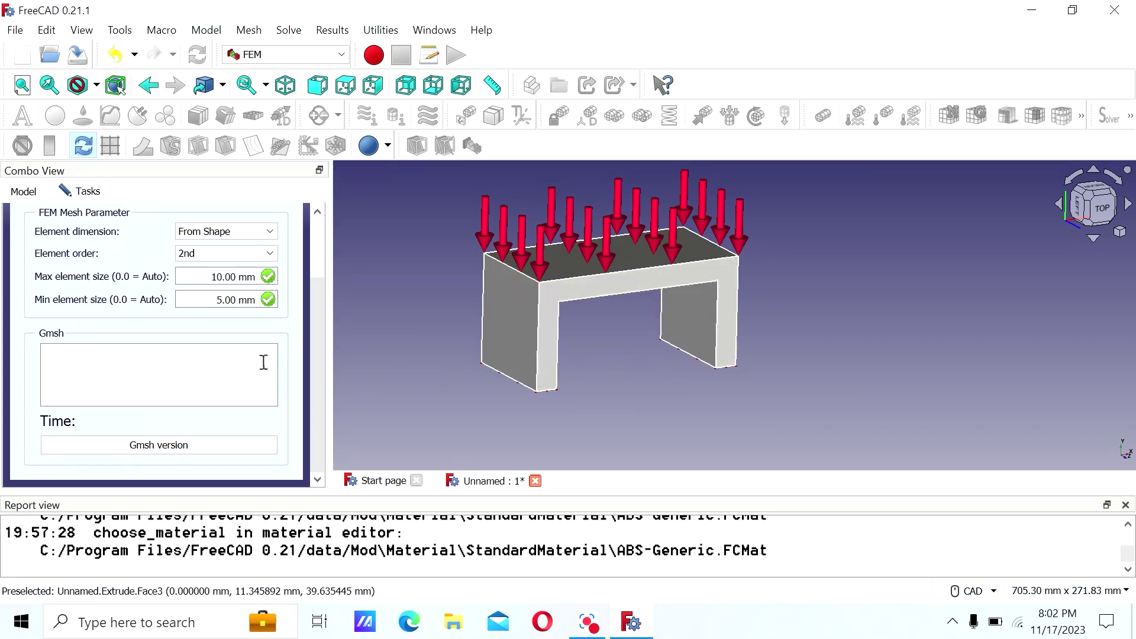
scroll(260, 362, up, 3)
Accept the sizes, reopen FEMMeshGmsh, apply to generate the tetrahedral mesh, and confirm with OK.
click(95, 229)
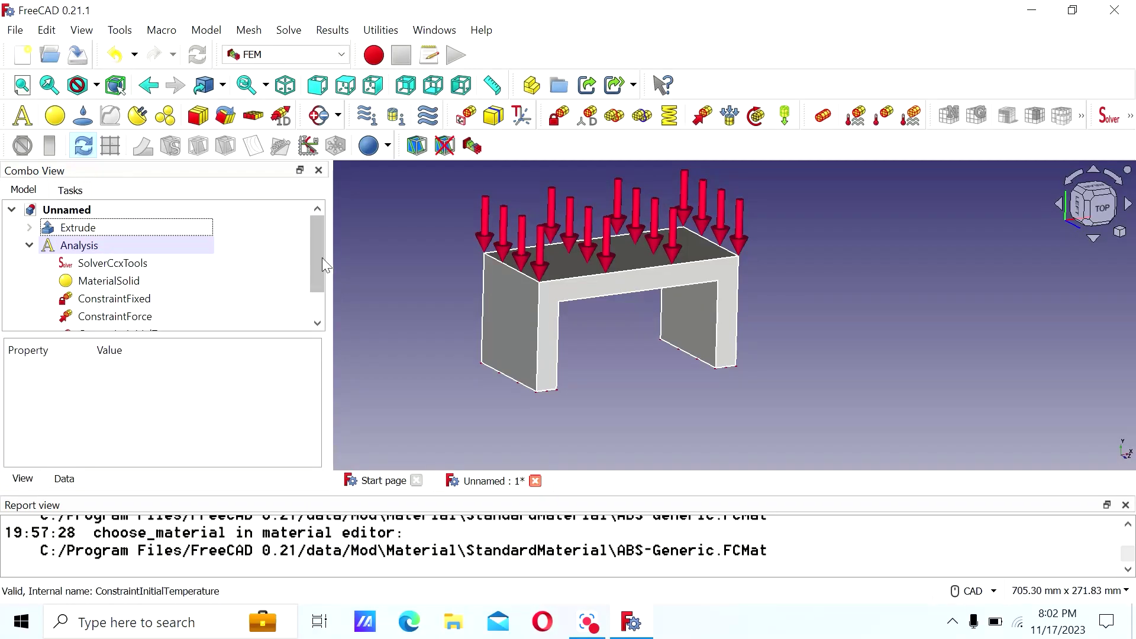
scroll(315, 279, down, 1)
scroll(318, 259, up, 1)
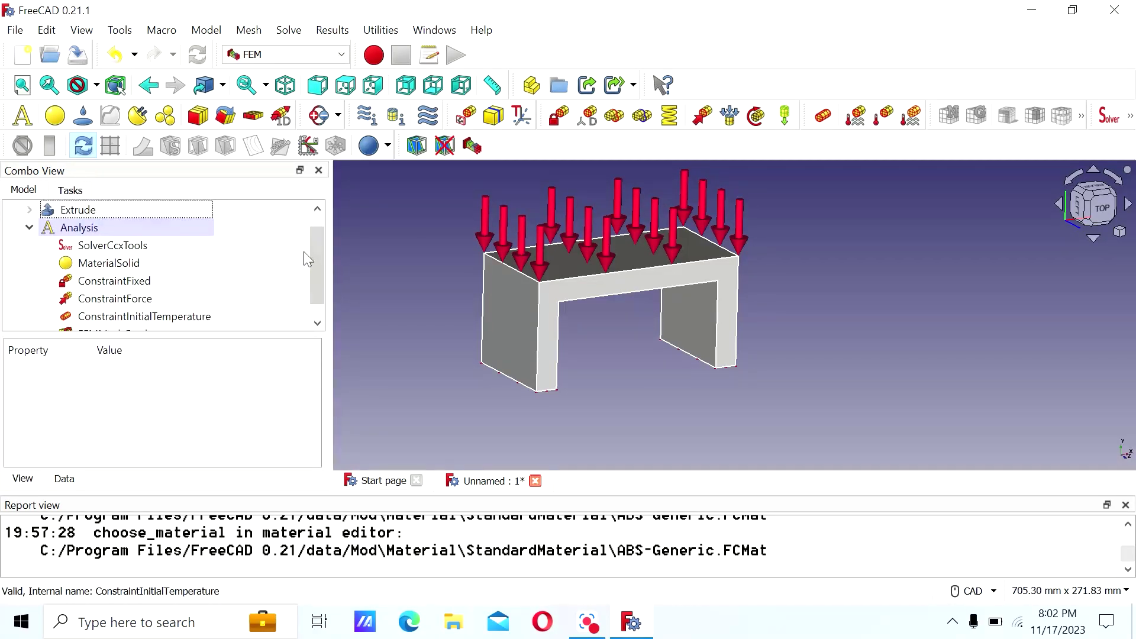
scroll(316, 278, down, 1)
click(135, 320)
double_click(135, 320)
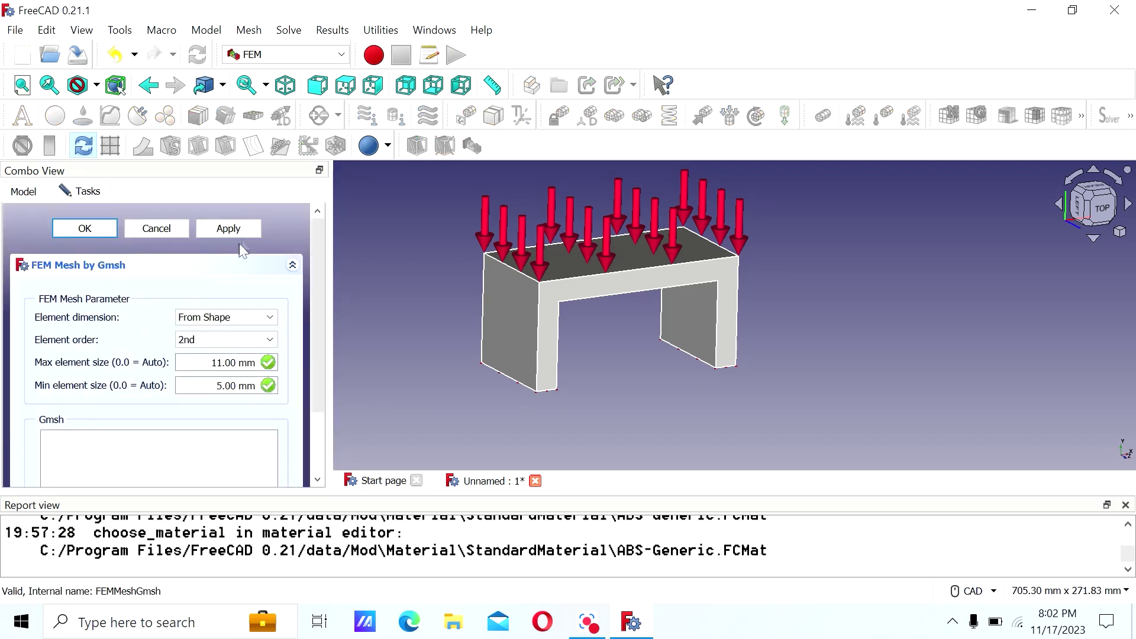
click(245, 230)
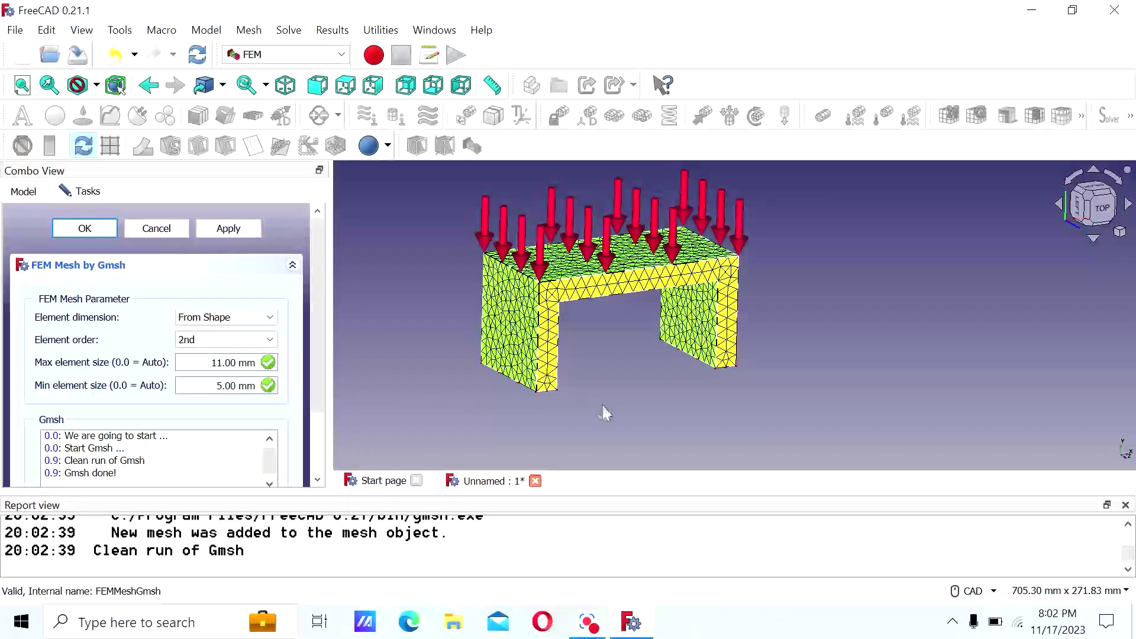
scroll(623, 278, up, 2)
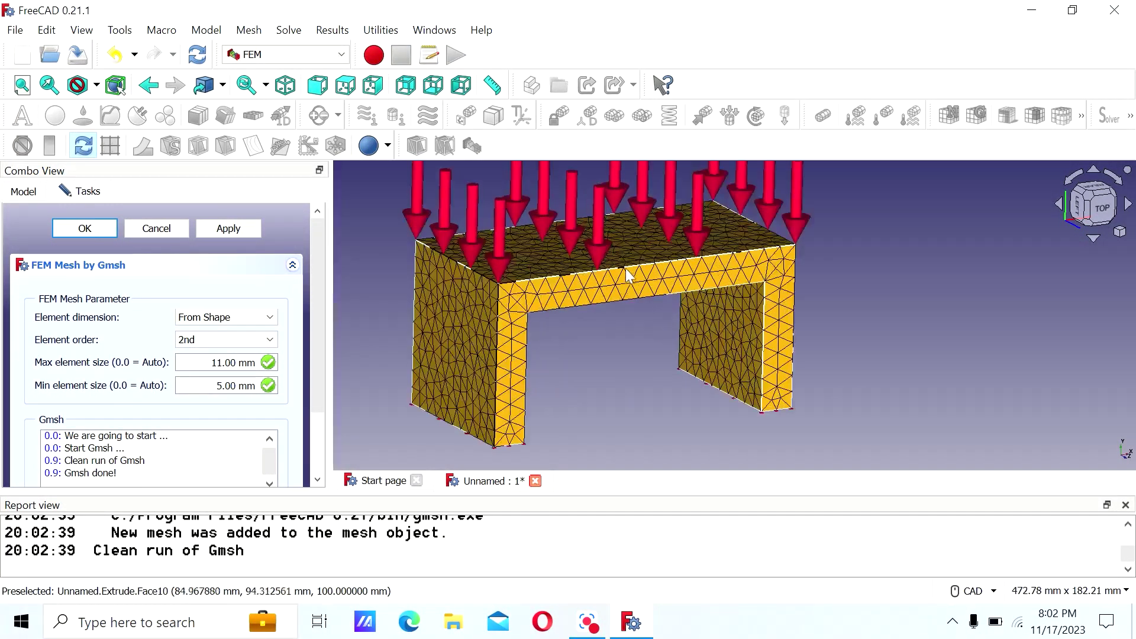
scroll(759, 294, down, 1)
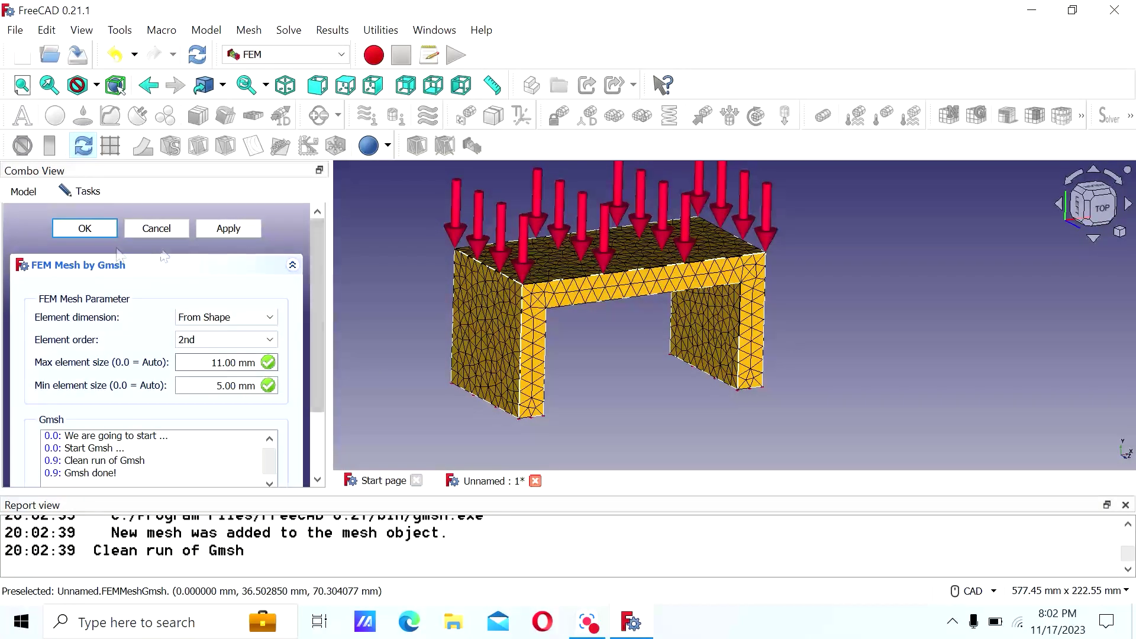
click(78, 228)
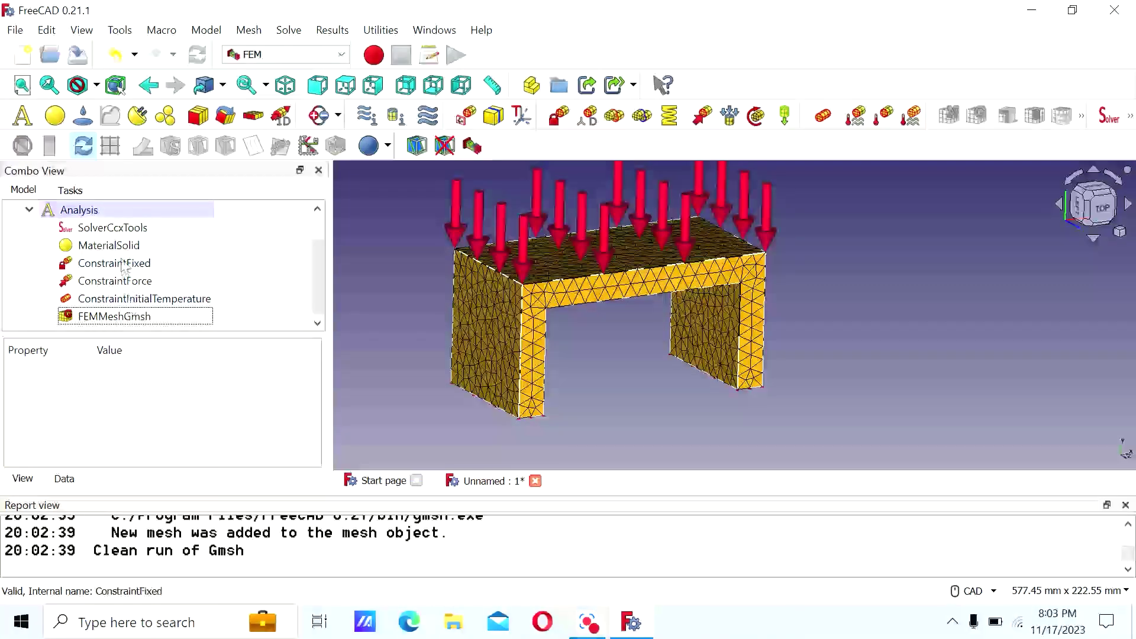
In SolverCcxTools, keep the analysis type on Static and write the CalculiX .inp file.
click(116, 229)
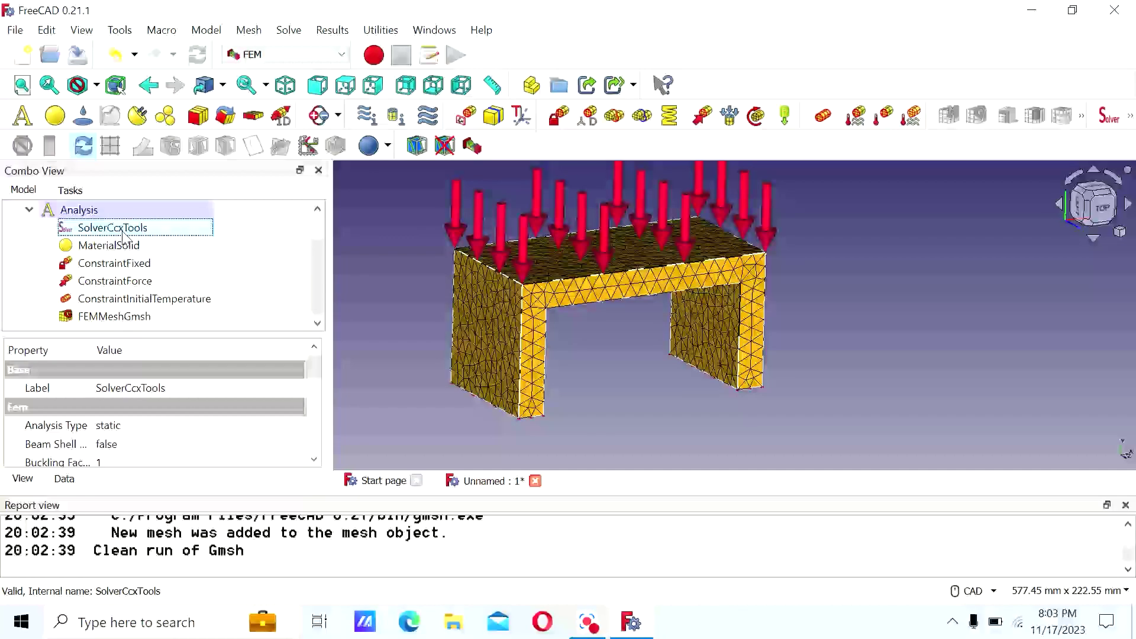
double_click(122, 230)
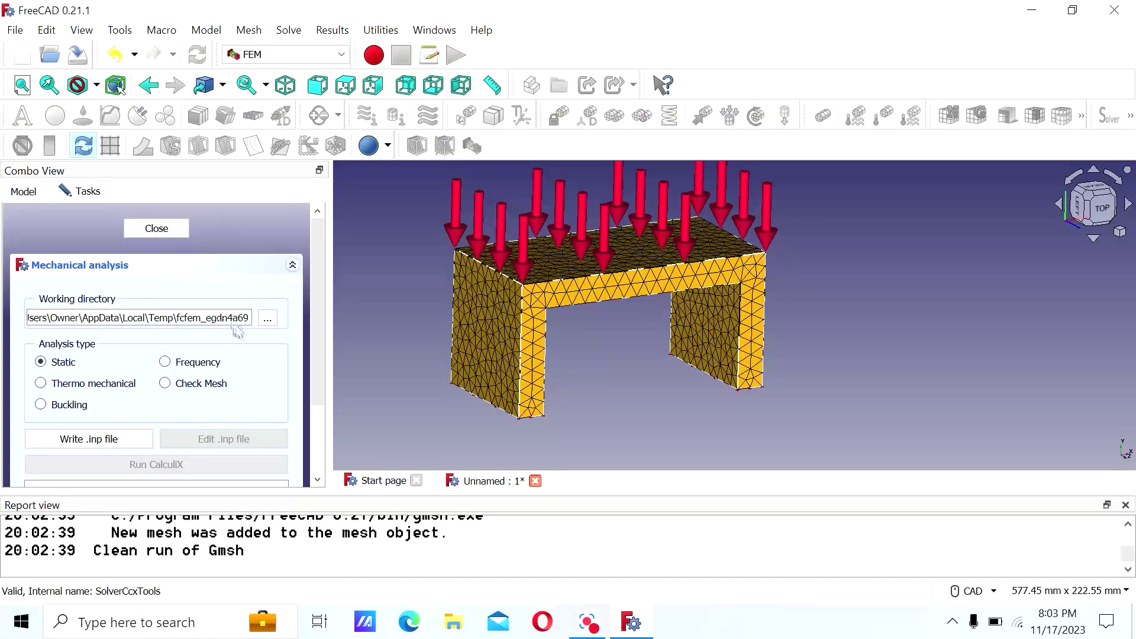
scroll(265, 356, down, 3)
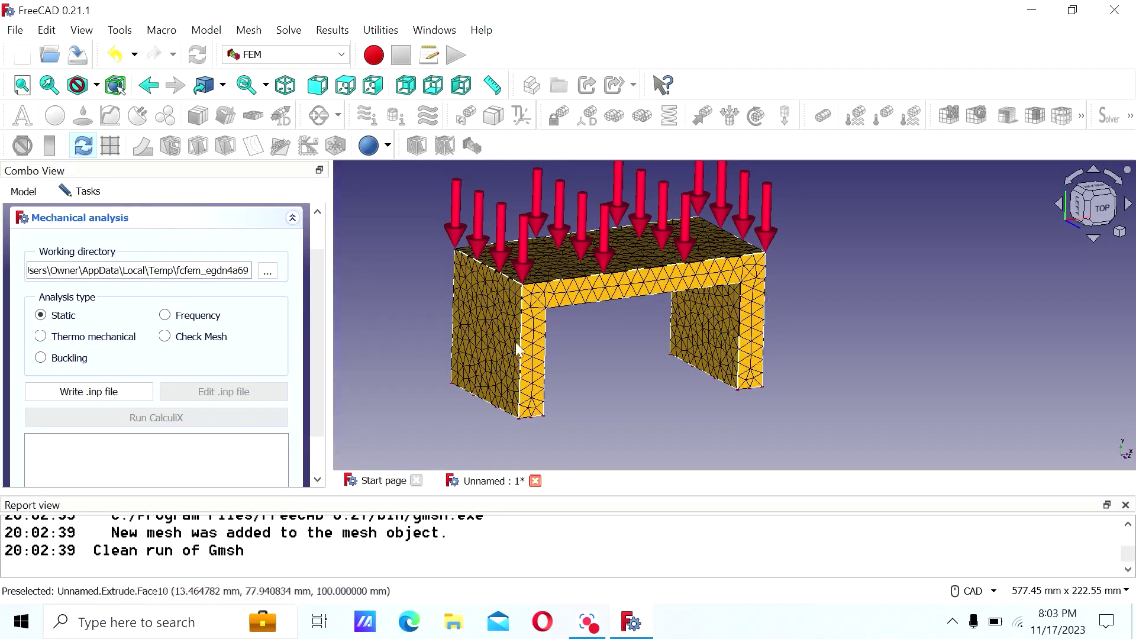
click(201, 340)
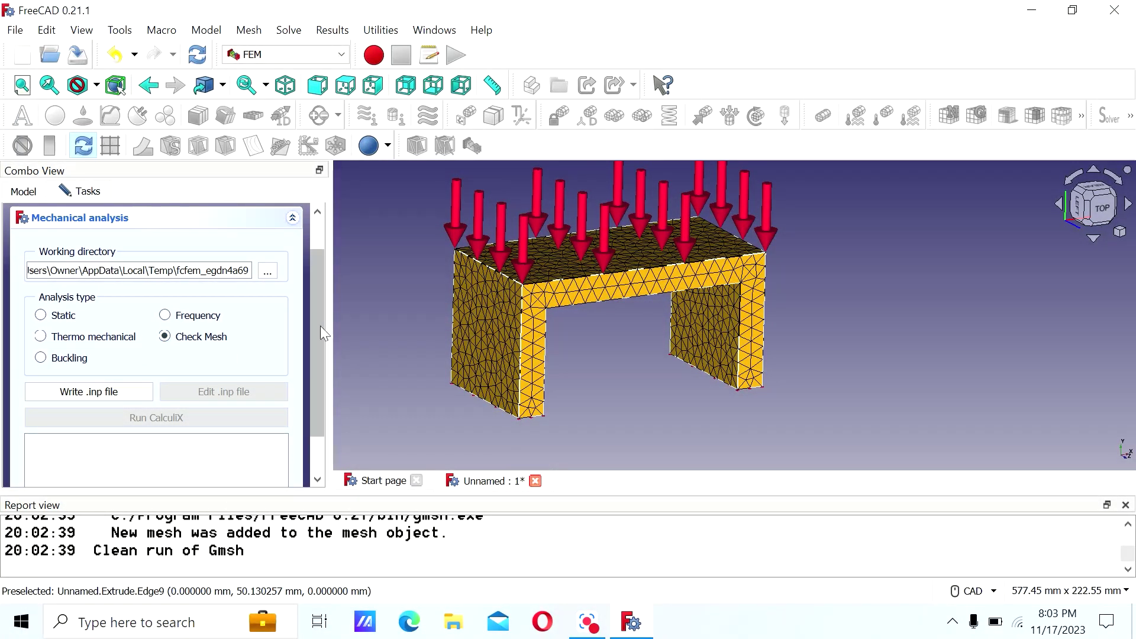
drag(321, 326, 319, 371)
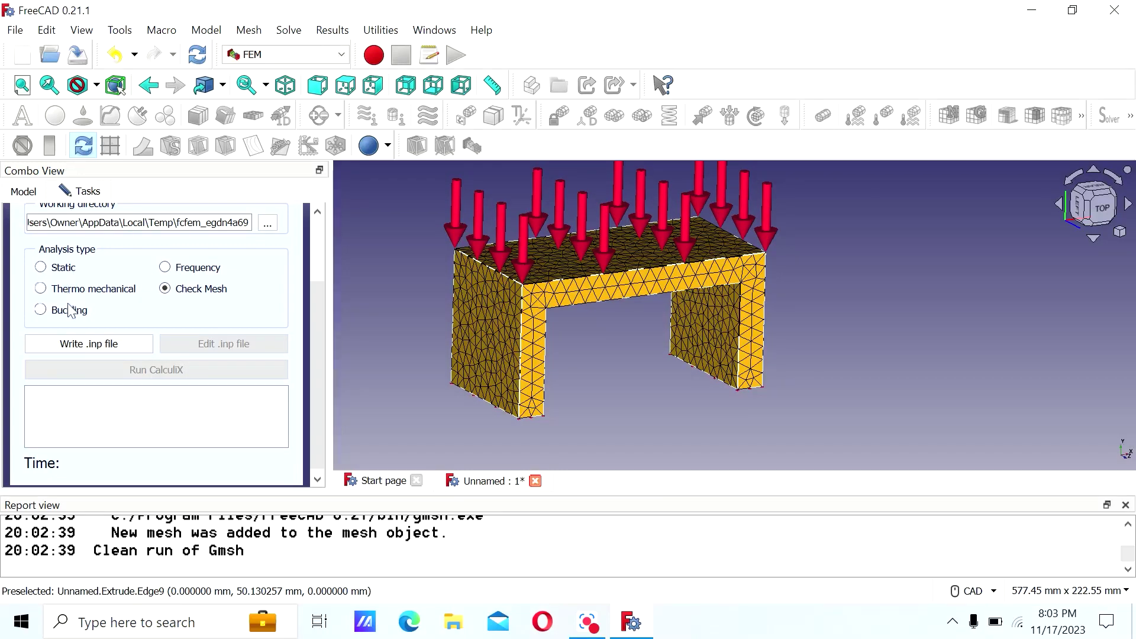
click(61, 268)
click(98, 348)
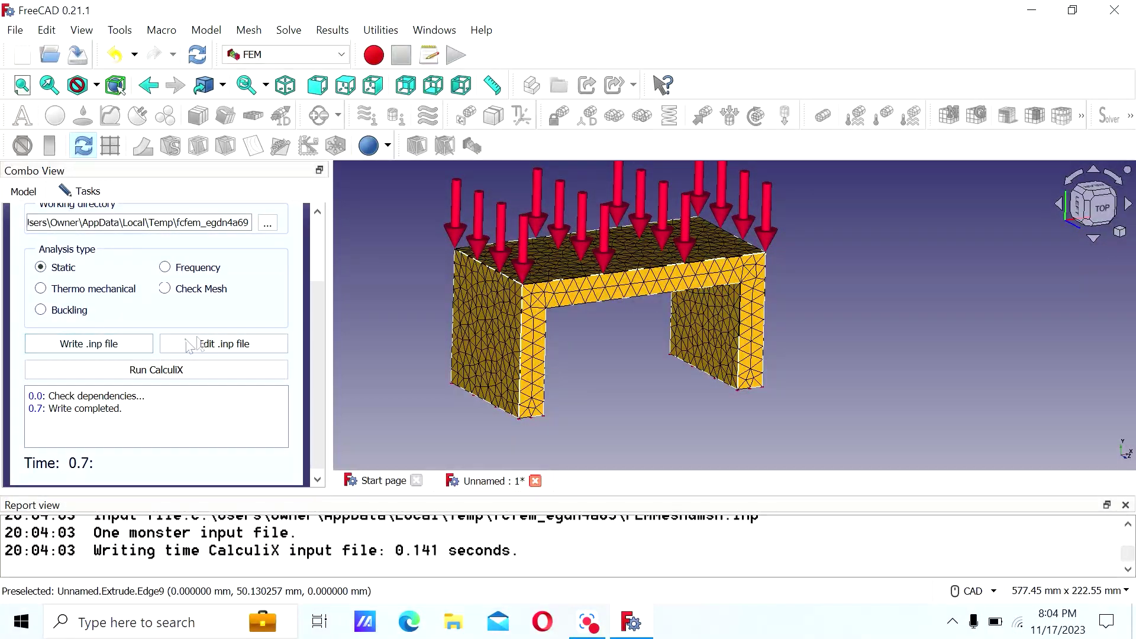
Open FEMMeshGmsh.inp in the editor and scroll through its header and mesh sections.
click(218, 345)
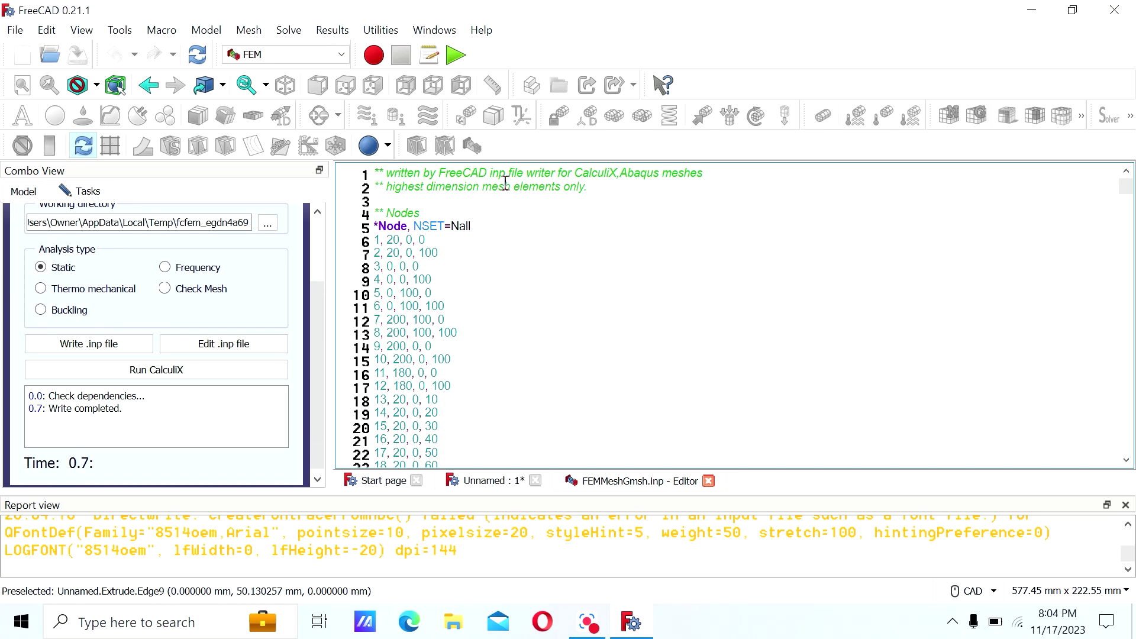
drag(597, 173, 719, 178)
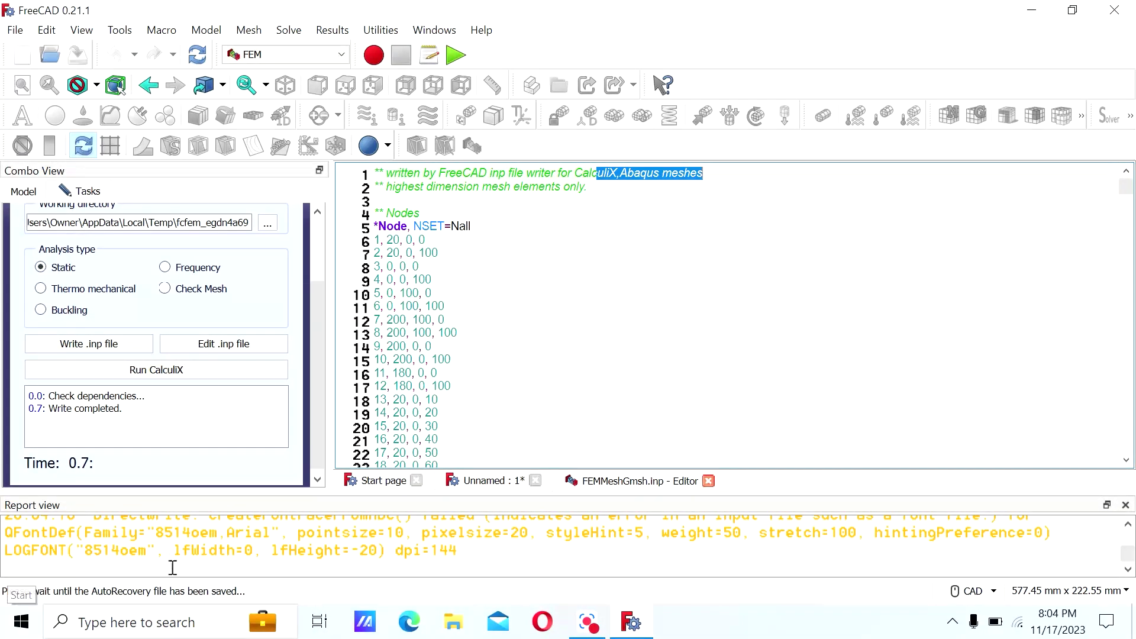
scroll(383, 331, down, 2)
scroll(382, 332, up, 2)
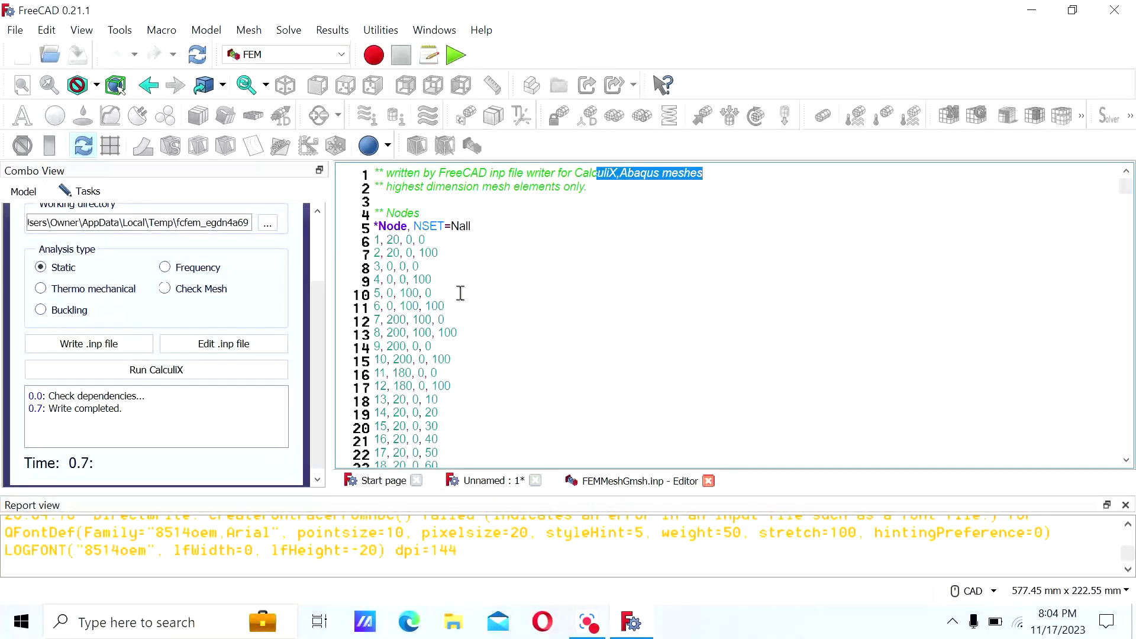
scroll(463, 383, down, 17)
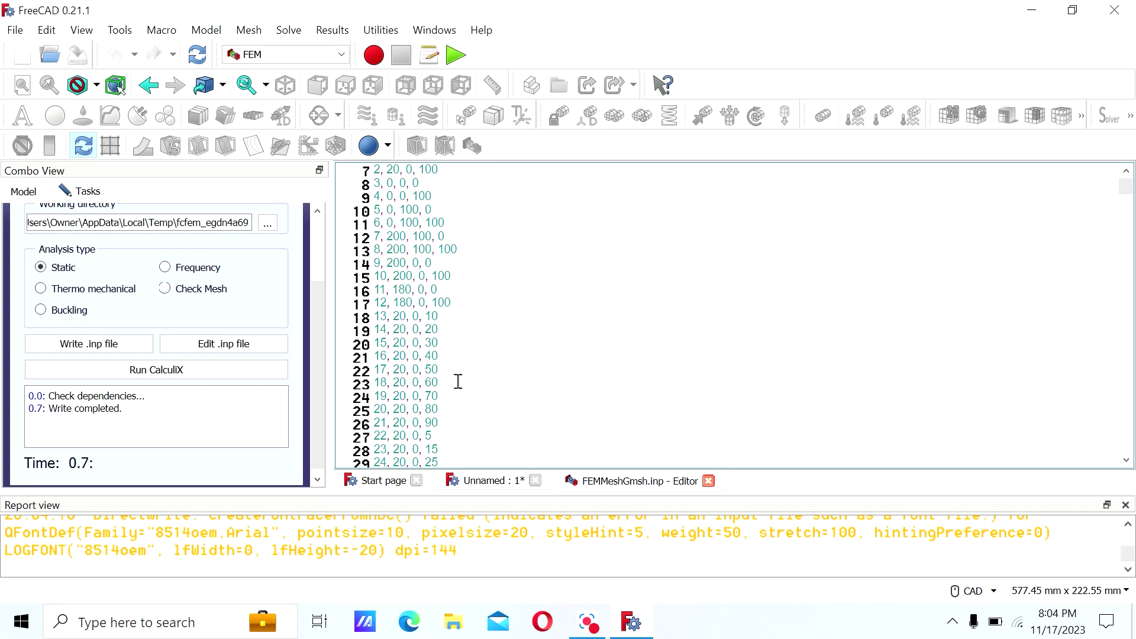
scroll(454, 354, up, 17)
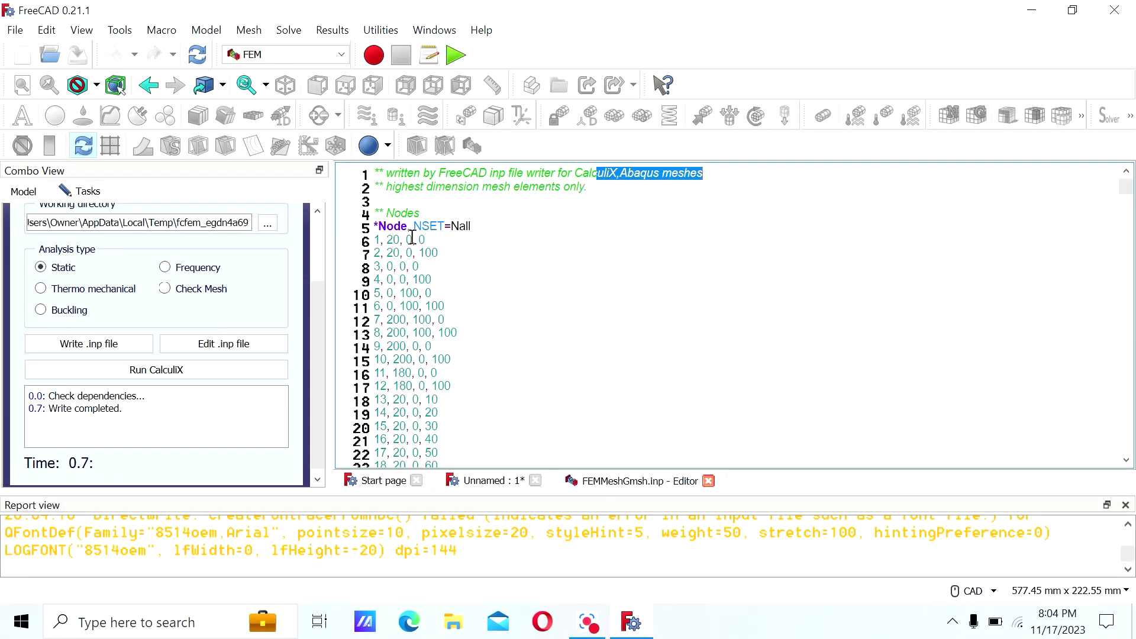
scroll(487, 230, down, 20)
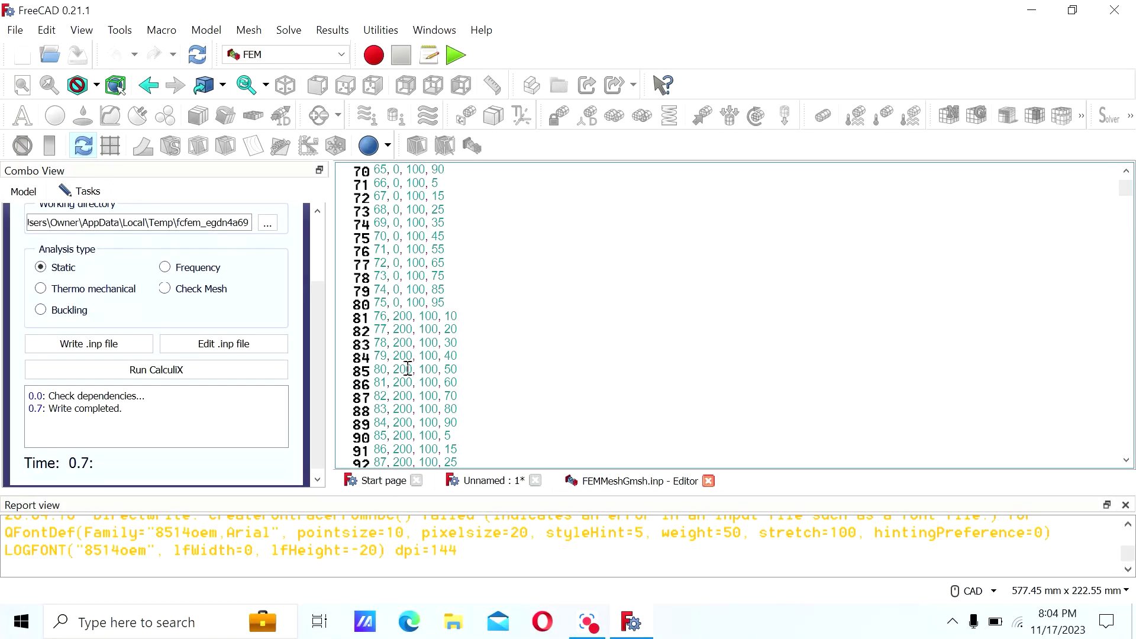
scroll(438, 349, down, 20)
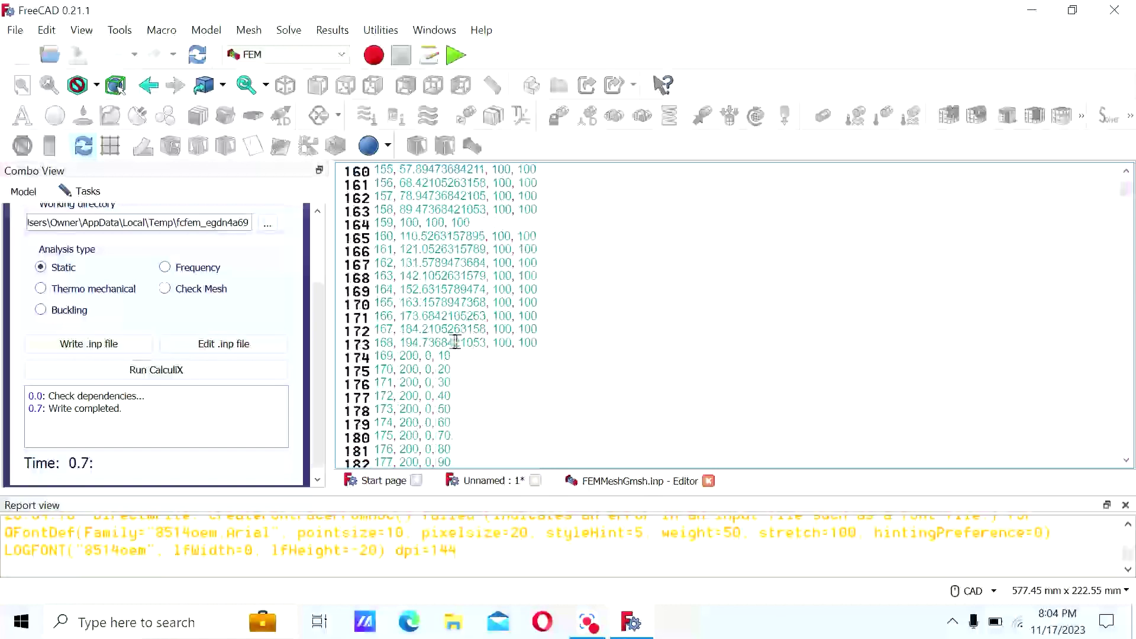
scroll(465, 341, down, 20)
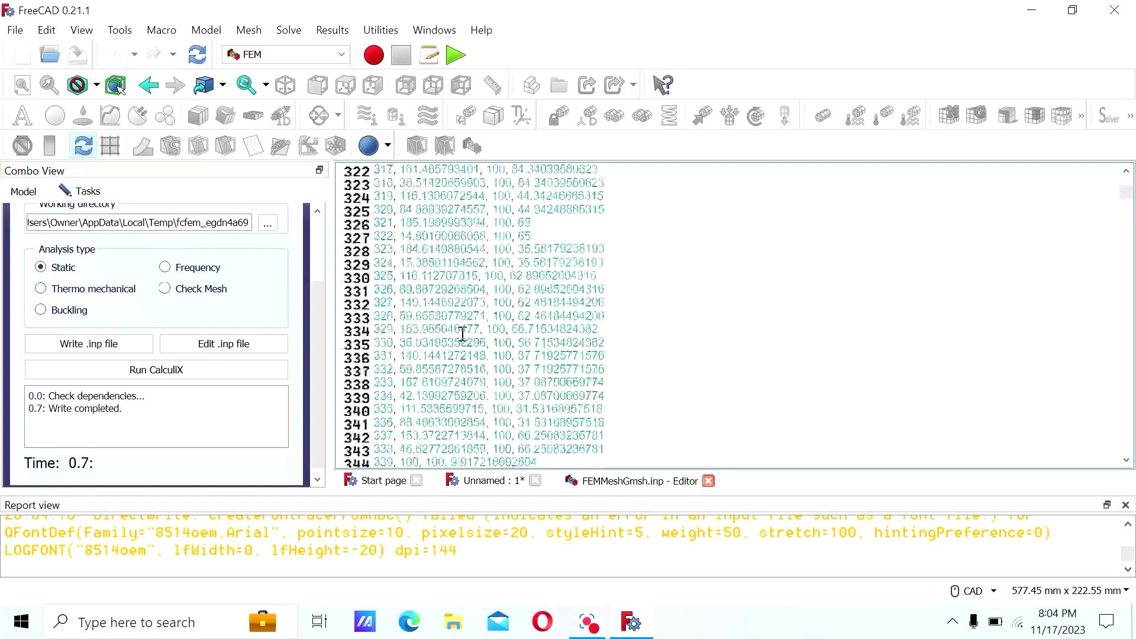
scroll(462, 333, down, 20)
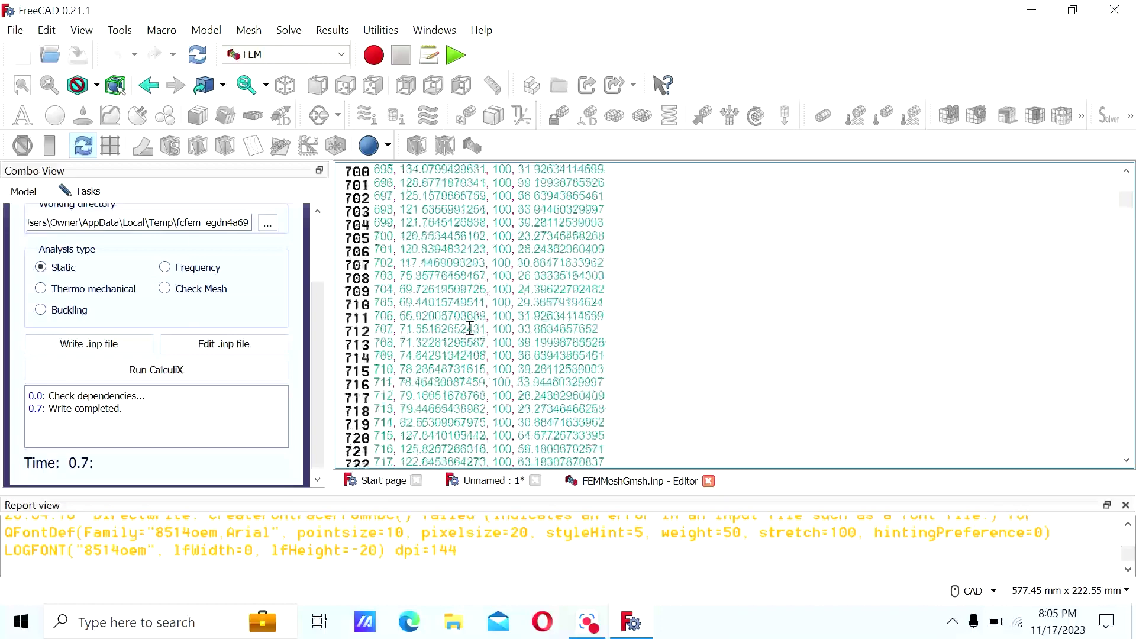
scroll(472, 328, down, 20)
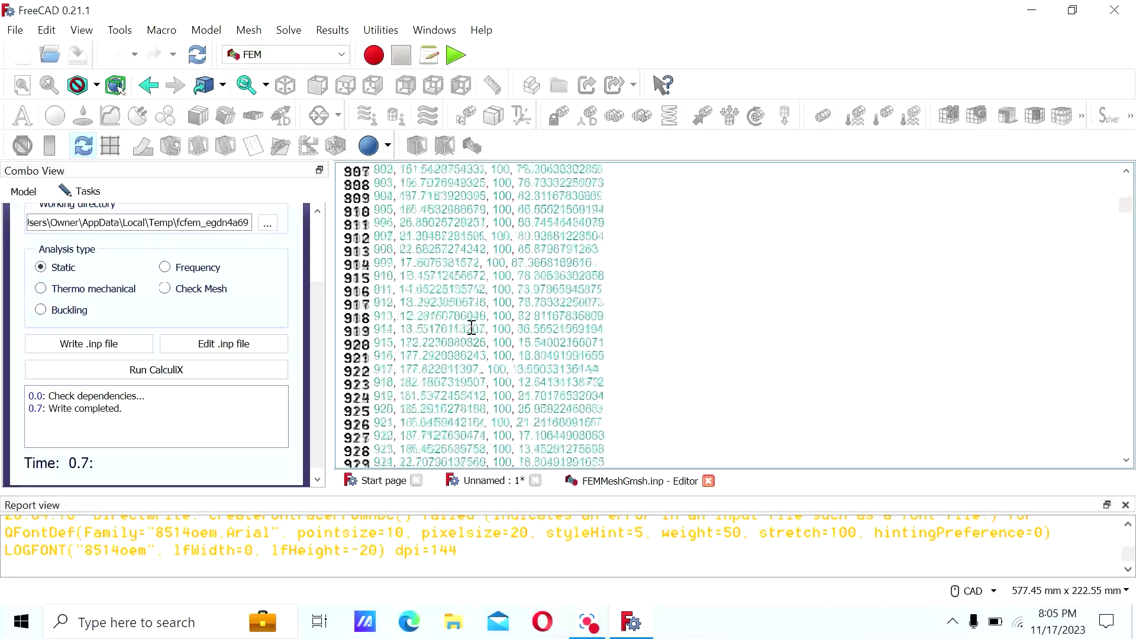
scroll(472, 327, down, 20)
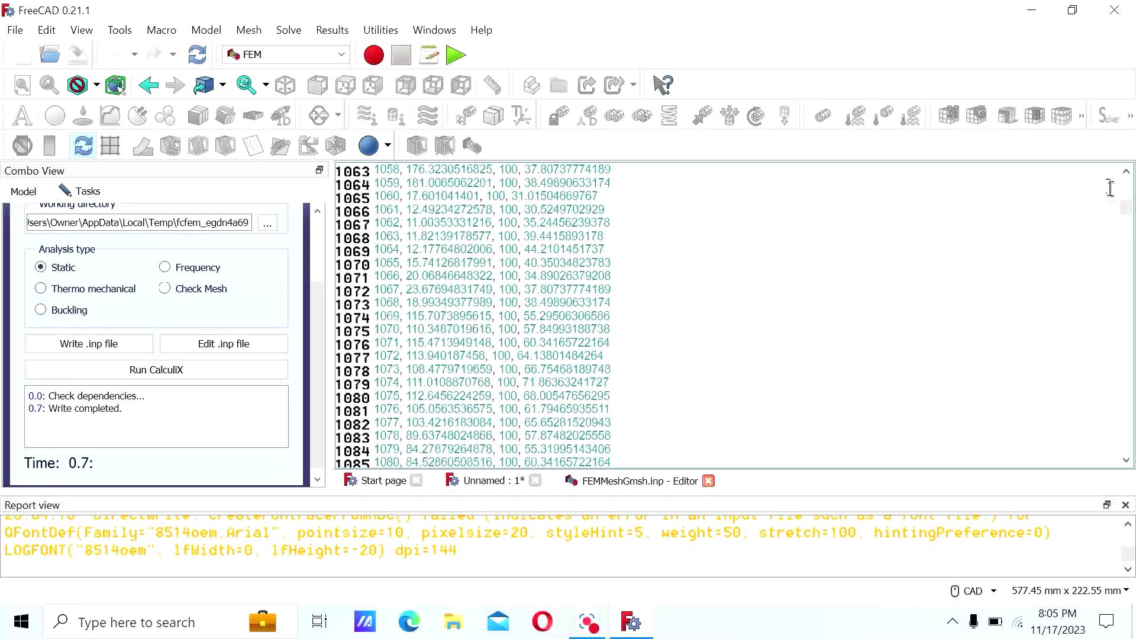
drag(1126, 214, 1072, 418)
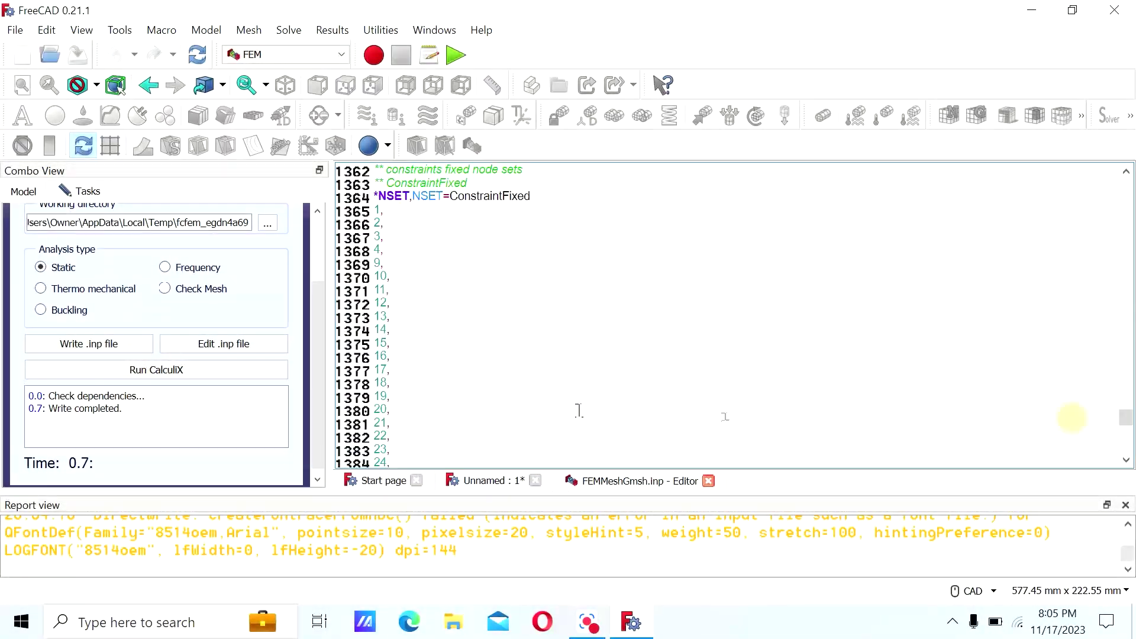
Scroll through the materials, fixed boundary and force load sections, then close the editor tab.
right_click(552, 292)
click(449, 317)
scroll(441, 319, down, 15)
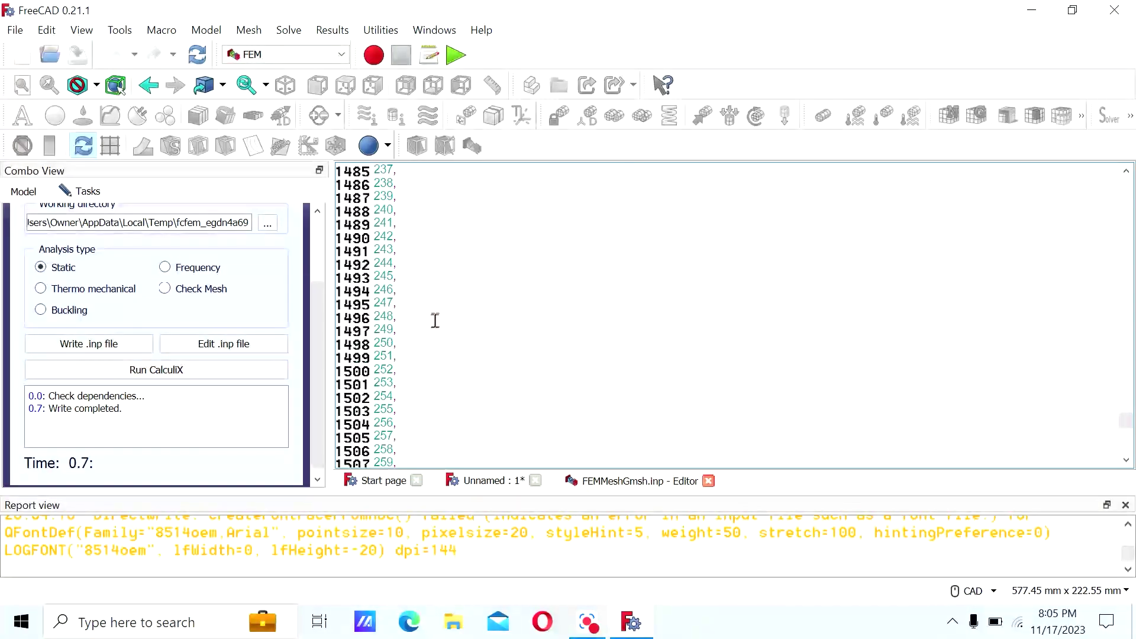
scroll(793, 314, down, 4)
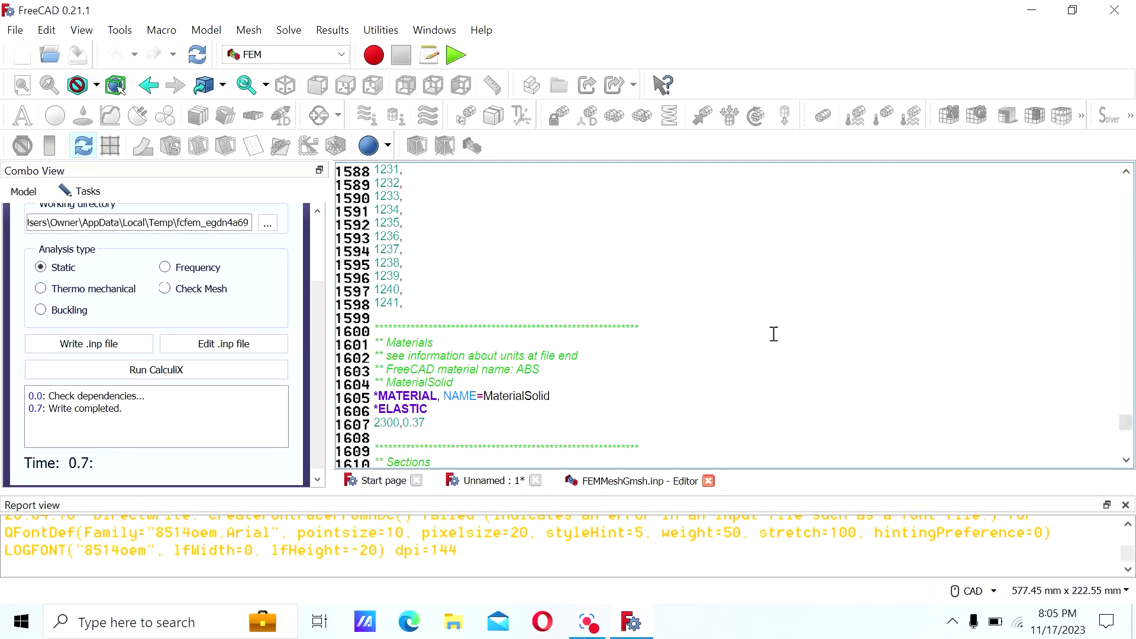
scroll(651, 325, down, 8)
scroll(538, 319, up, 2)
scroll(482, 292, down, 9)
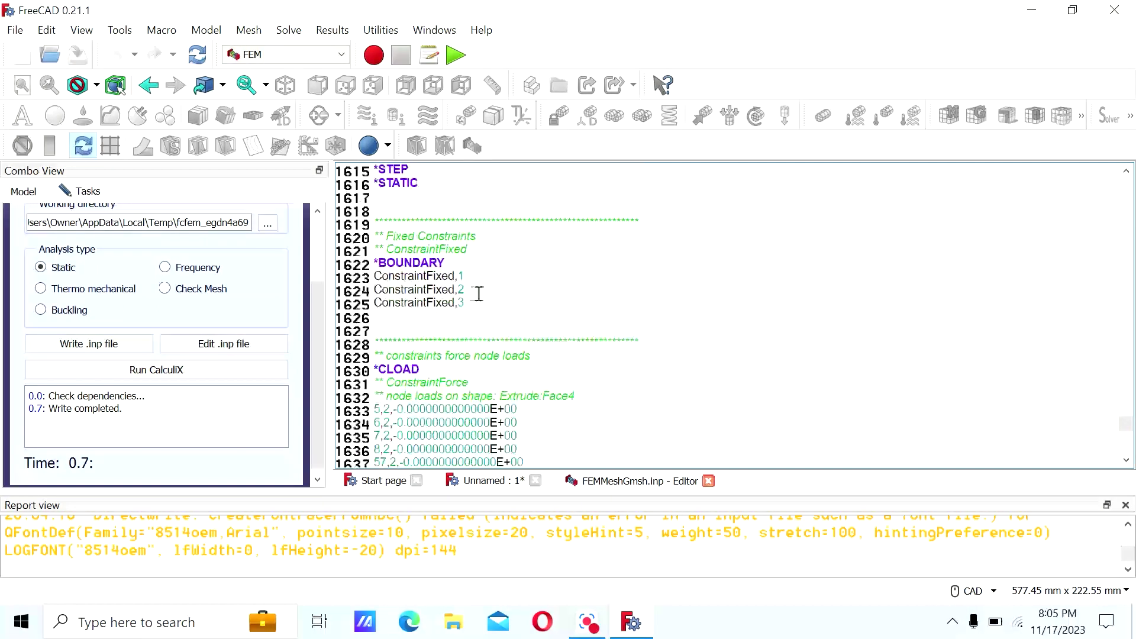
scroll(487, 296, down, 20)
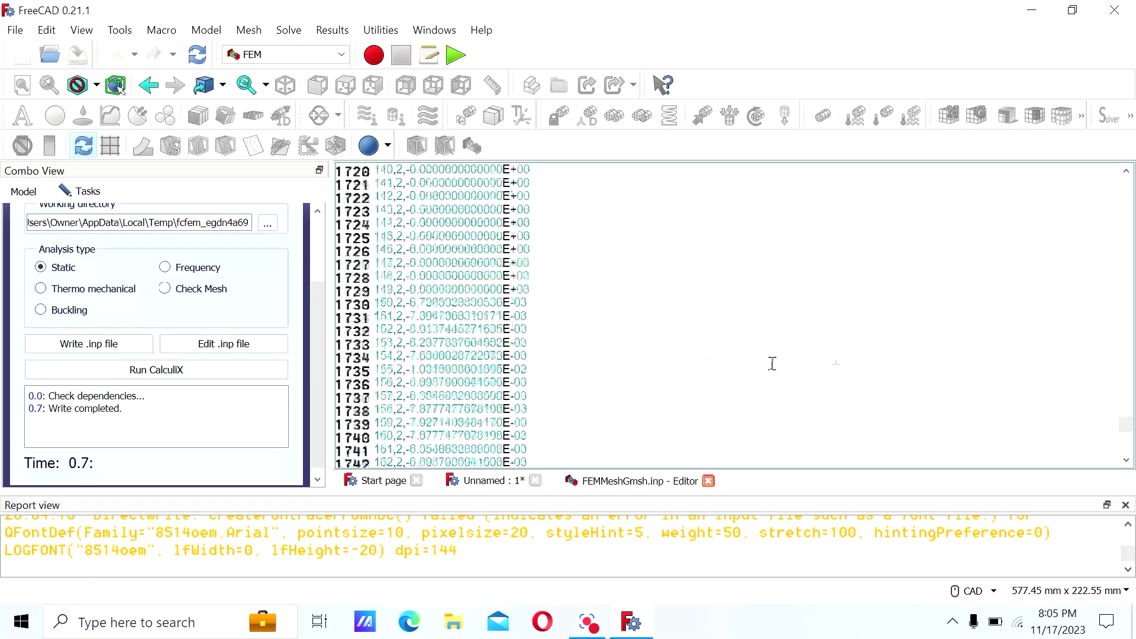
click(708, 481)
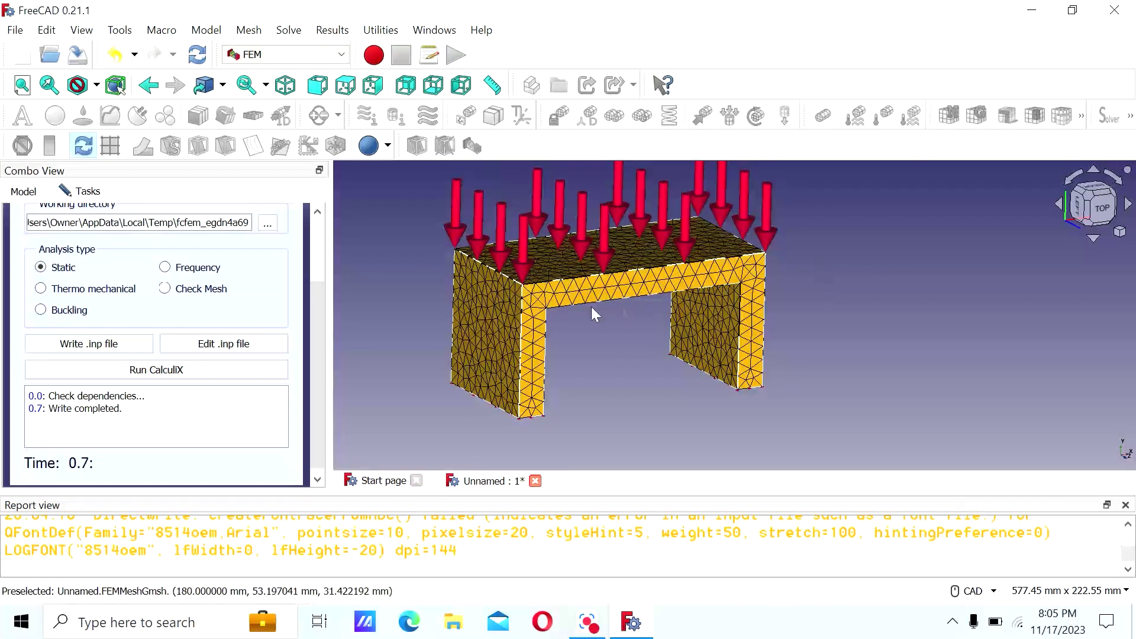
Run CalculiX and scroll the log until it reports 'CalculiX done without error'.
click(168, 376)
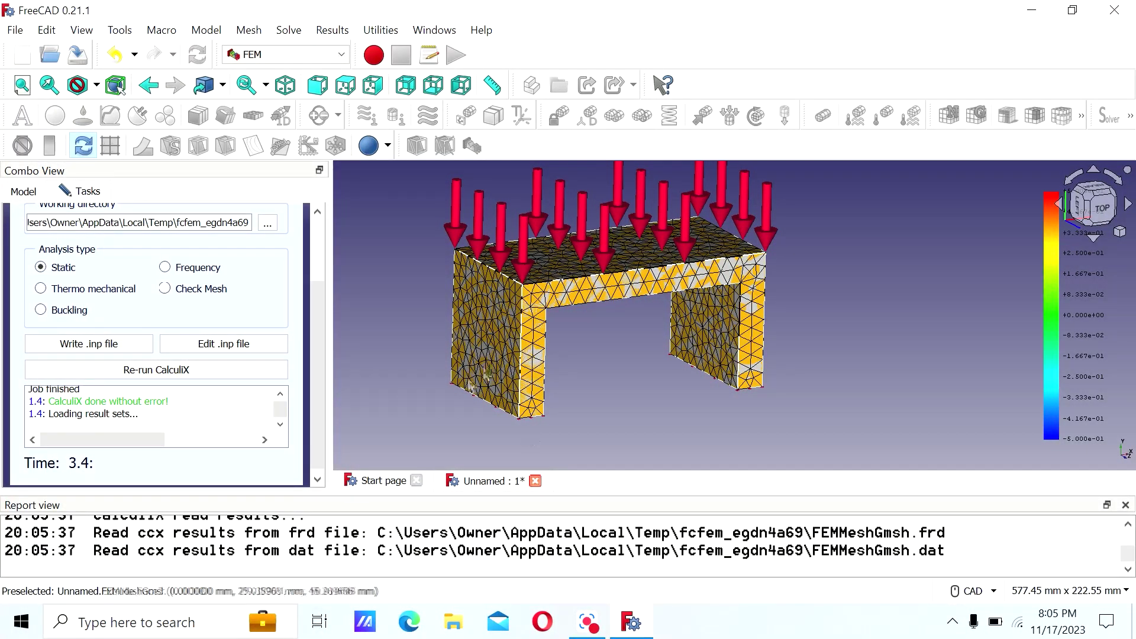
scroll(280, 408, up, 5)
scroll(281, 422, down, 5)
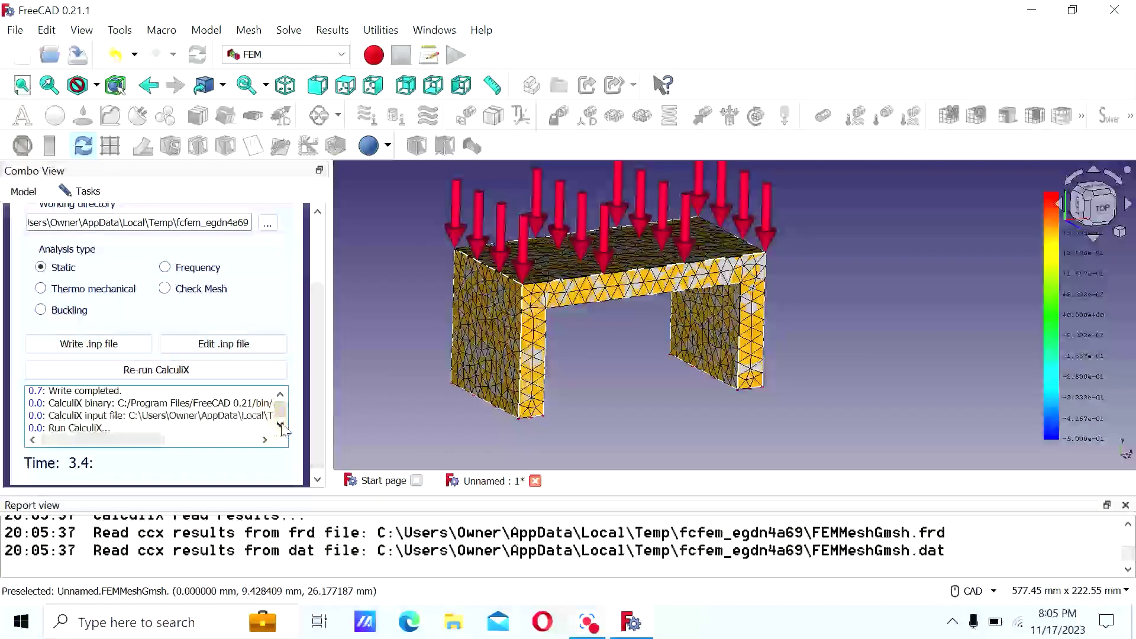
scroll(282, 423, down, 10)
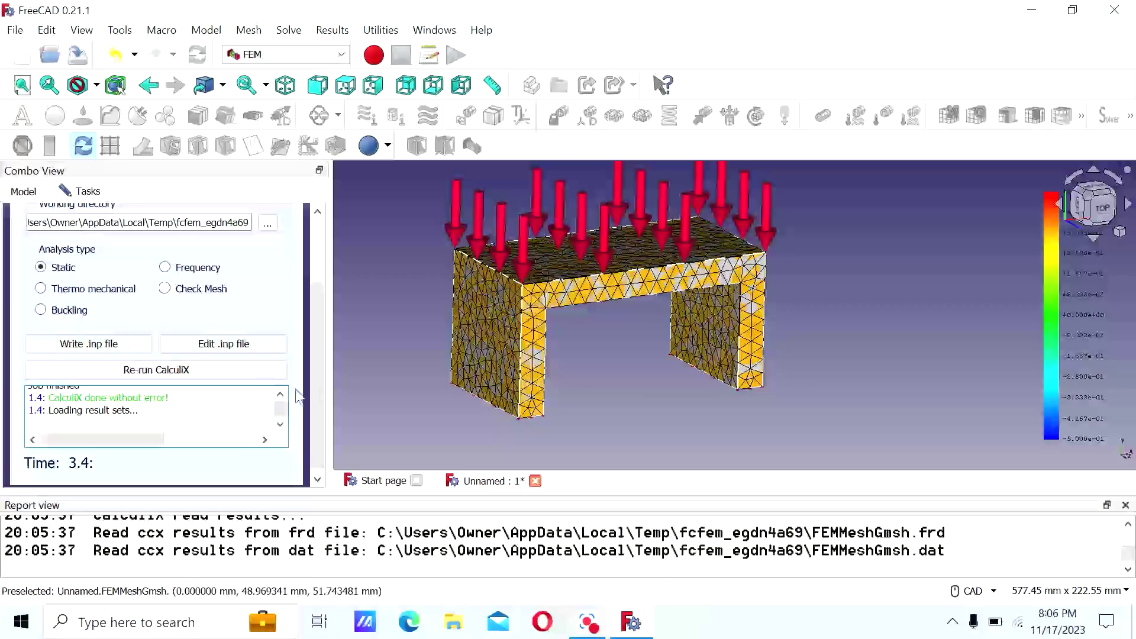
drag(312, 367, 335, 297)
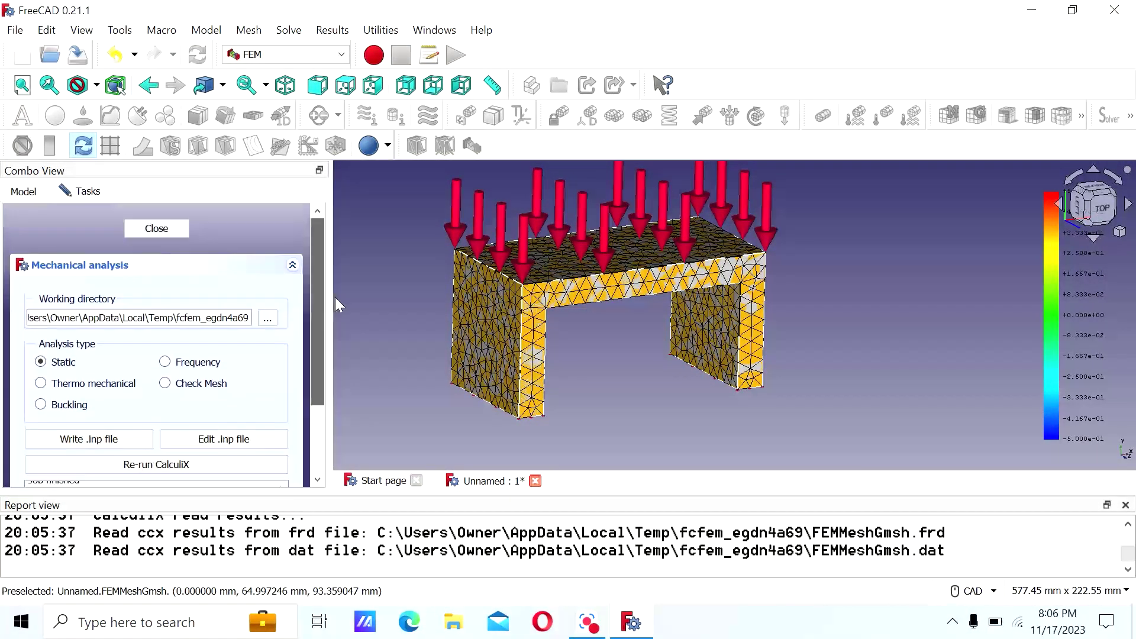
Close the task panel and open CCX_Results, colouring the mesh by displacement magnitude.
click(157, 229)
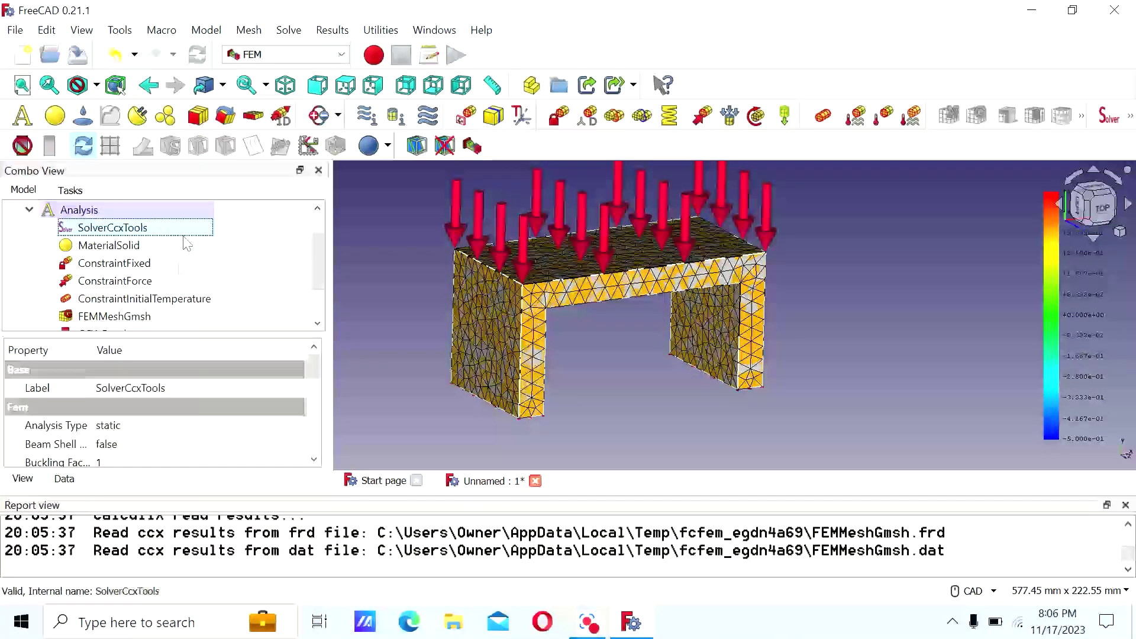
drag(317, 274, 318, 296)
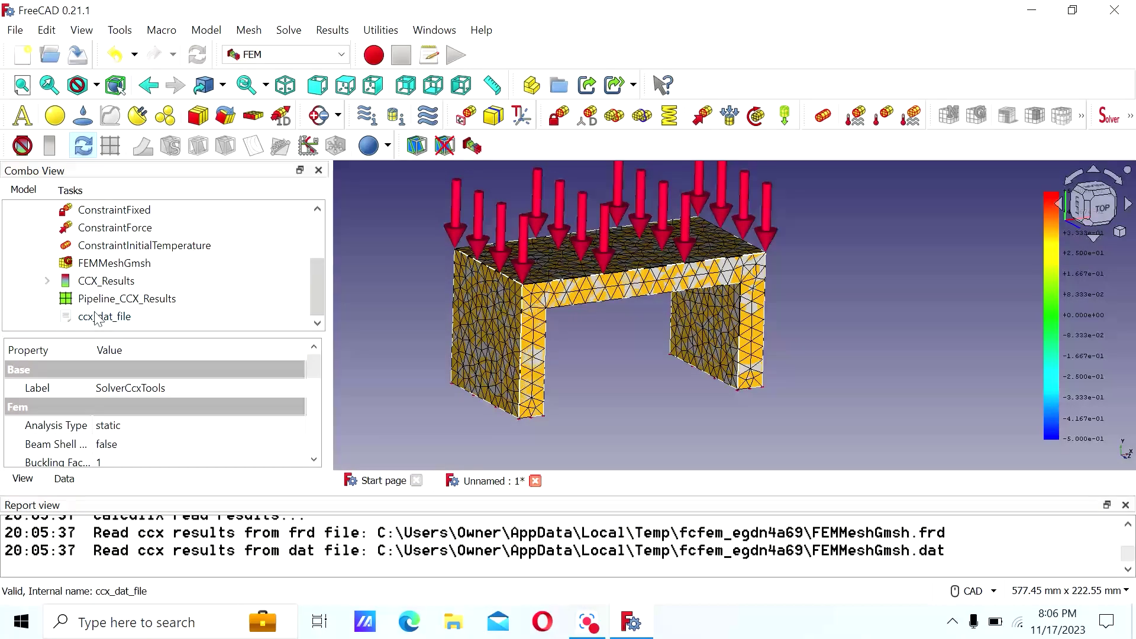
double_click(98, 281)
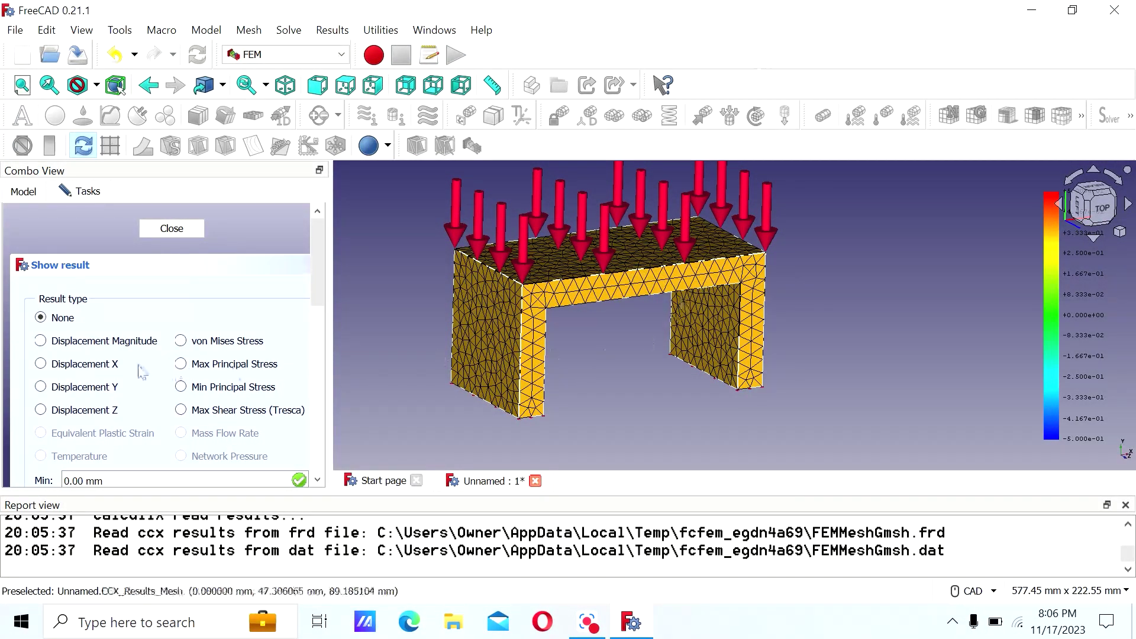
click(130, 344)
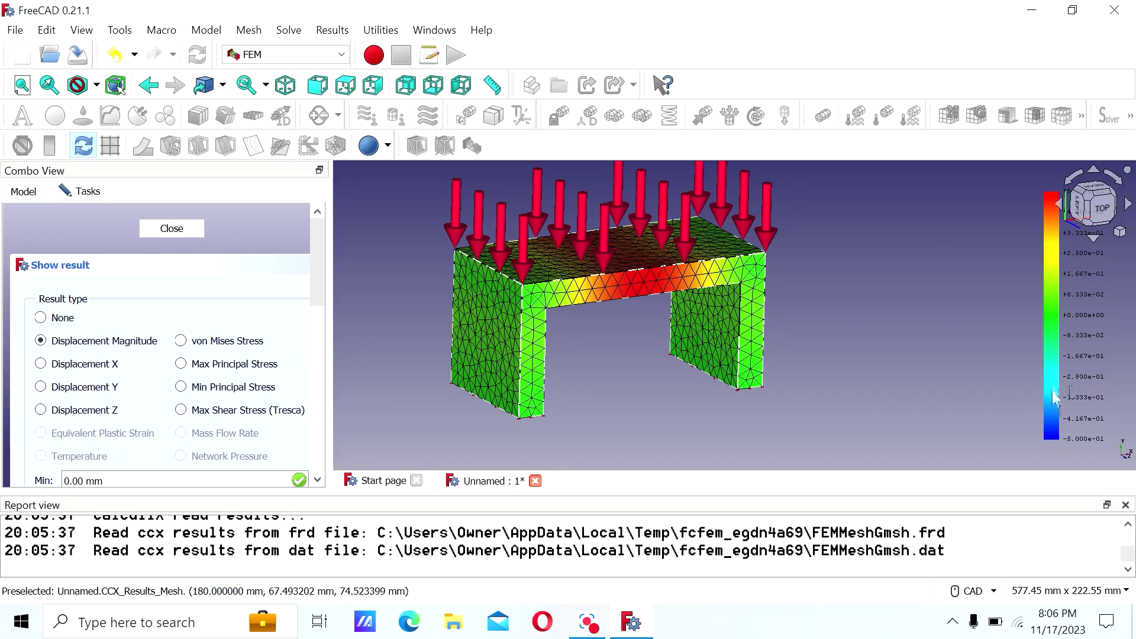
Compare von Mises stress contours, then return to displacement magnitude ranging 0.00 mm to 1.61 µm.
drag(316, 297, 323, 381)
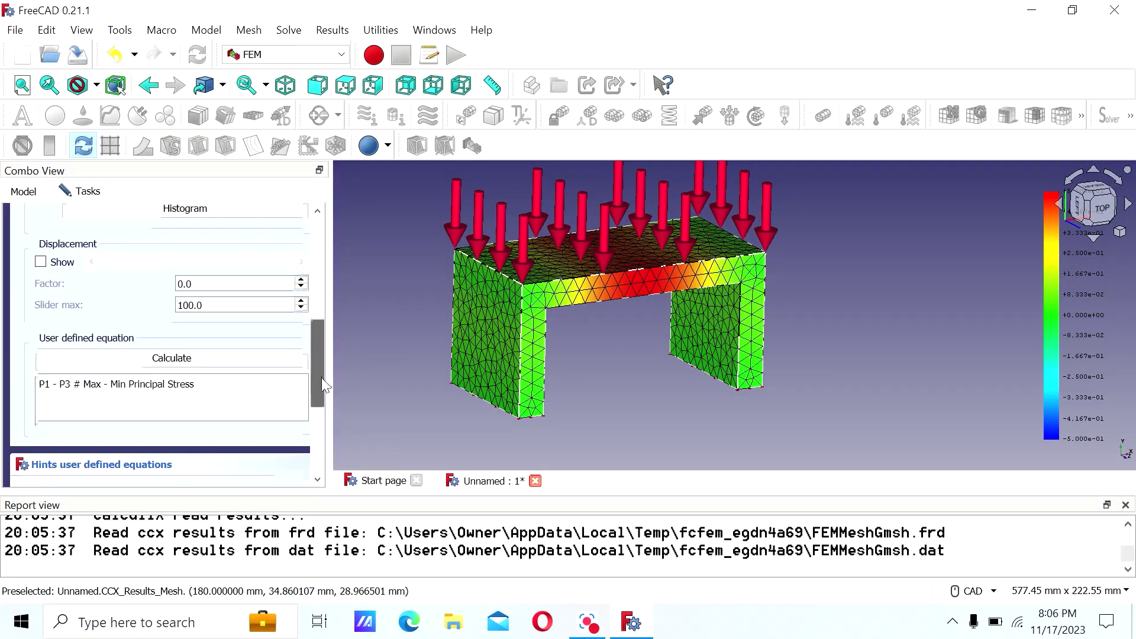
click(219, 358)
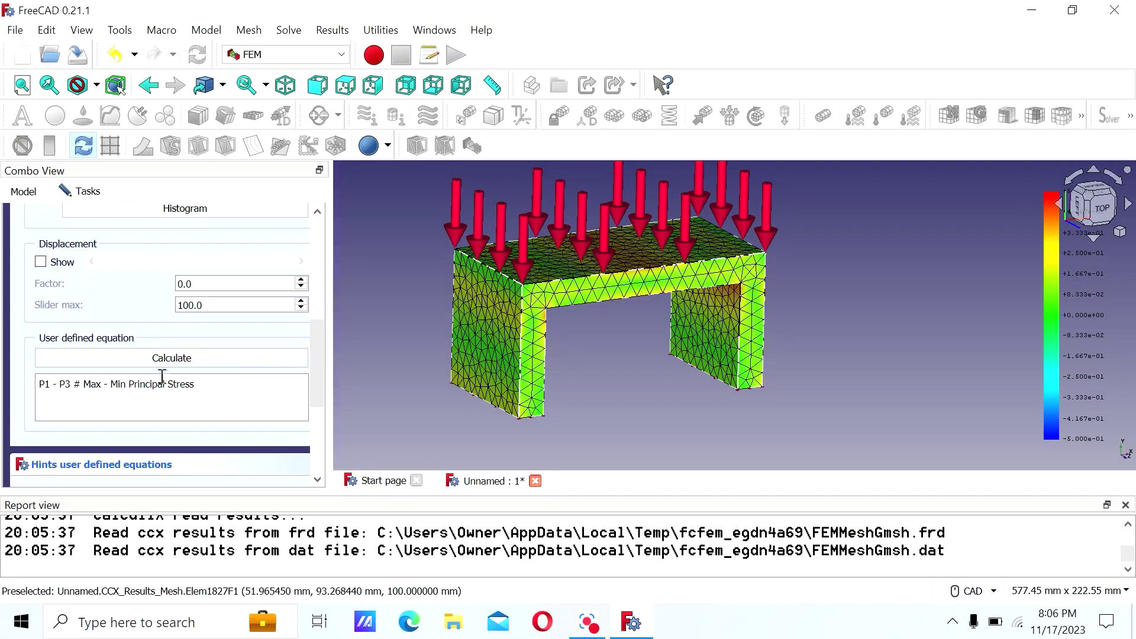
drag(325, 367, 325, 266)
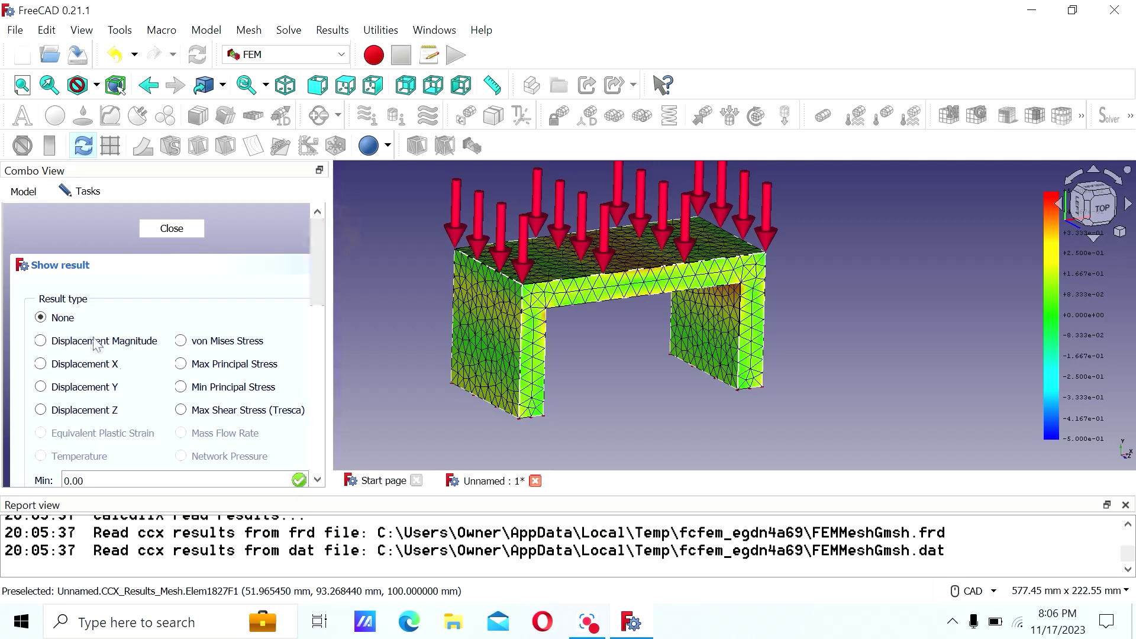
click(77, 342)
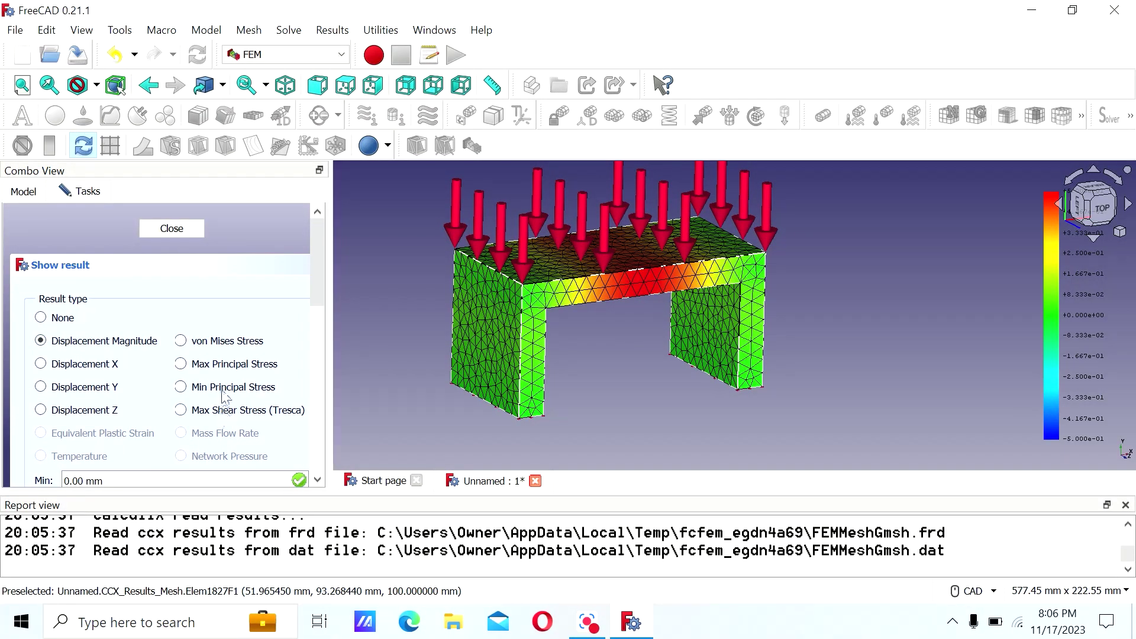
click(225, 341)
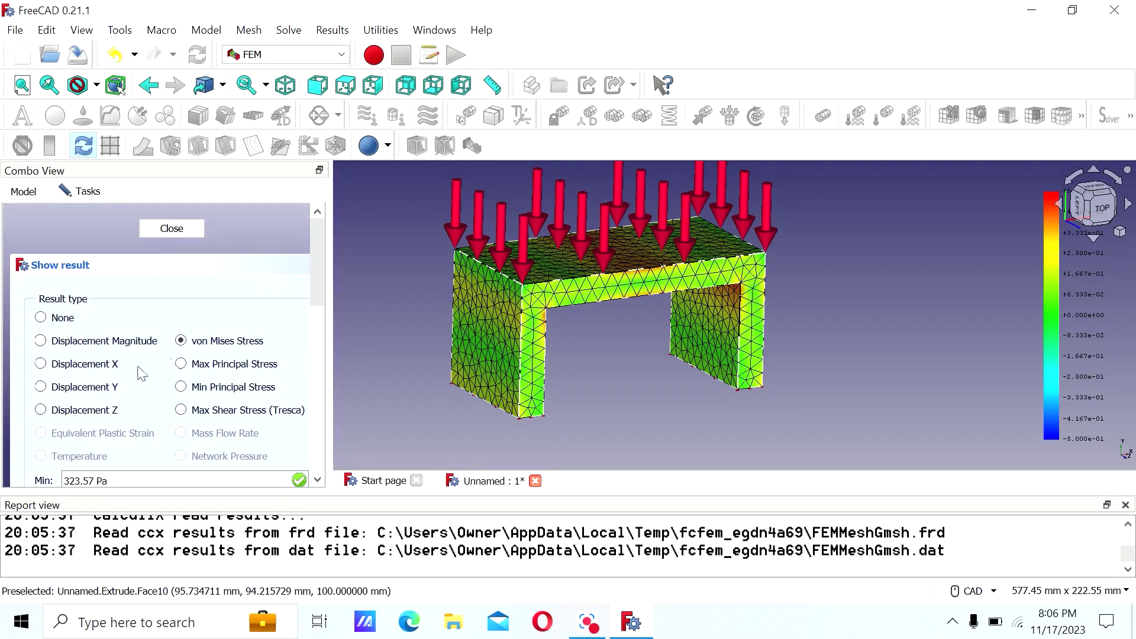
drag(318, 265, 317, 319)
drag(213, 324, 164, 324)
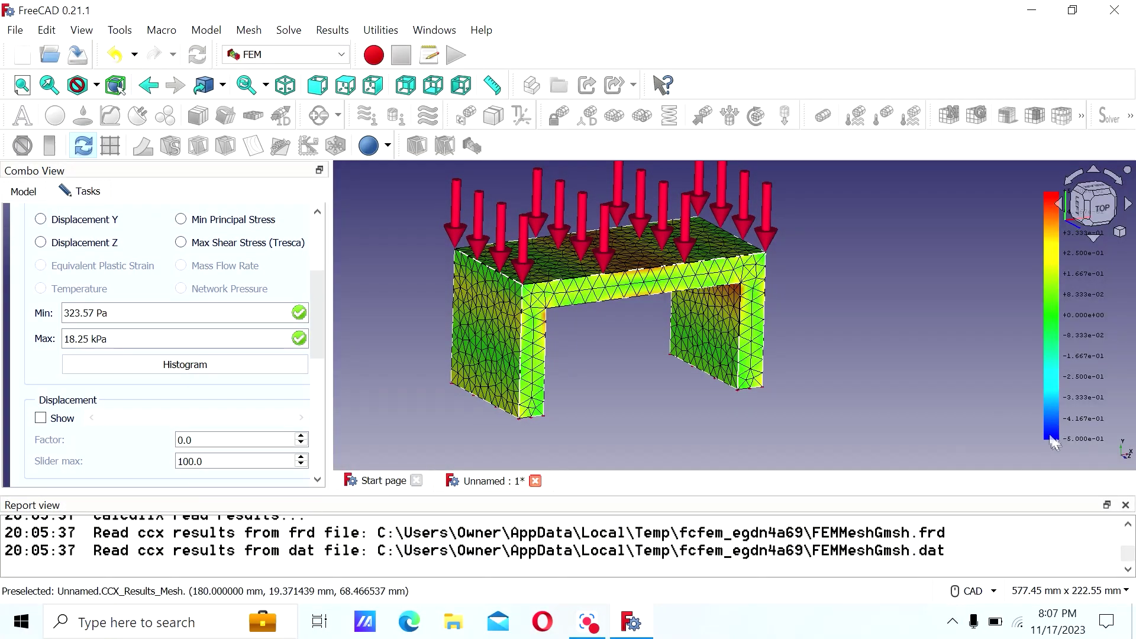
drag(317, 332, 320, 288)
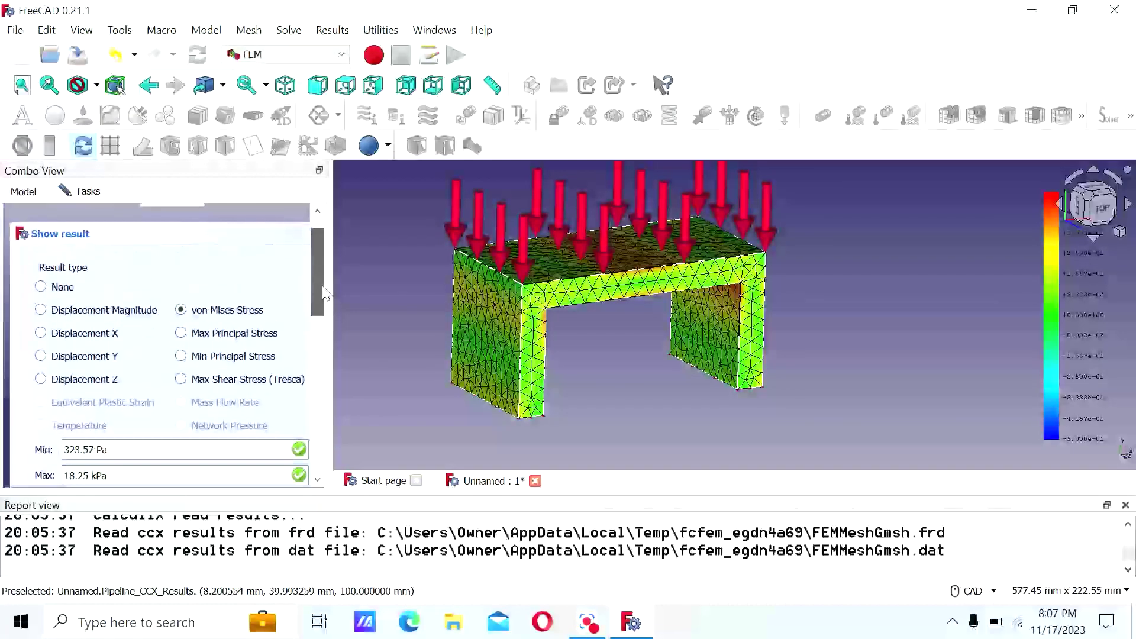
click(112, 303)
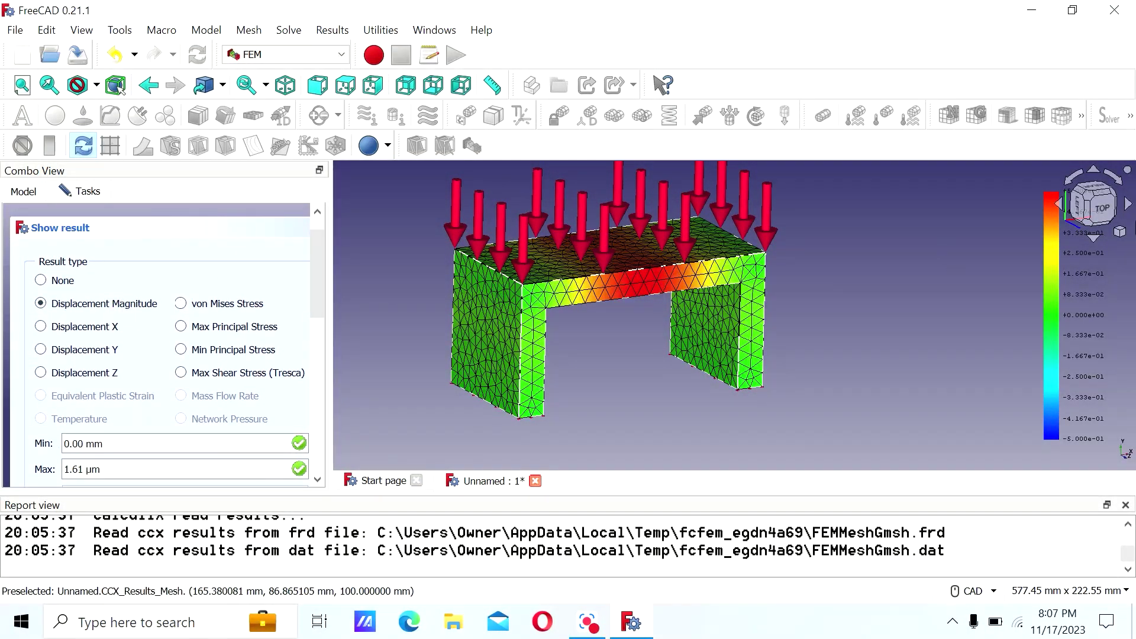